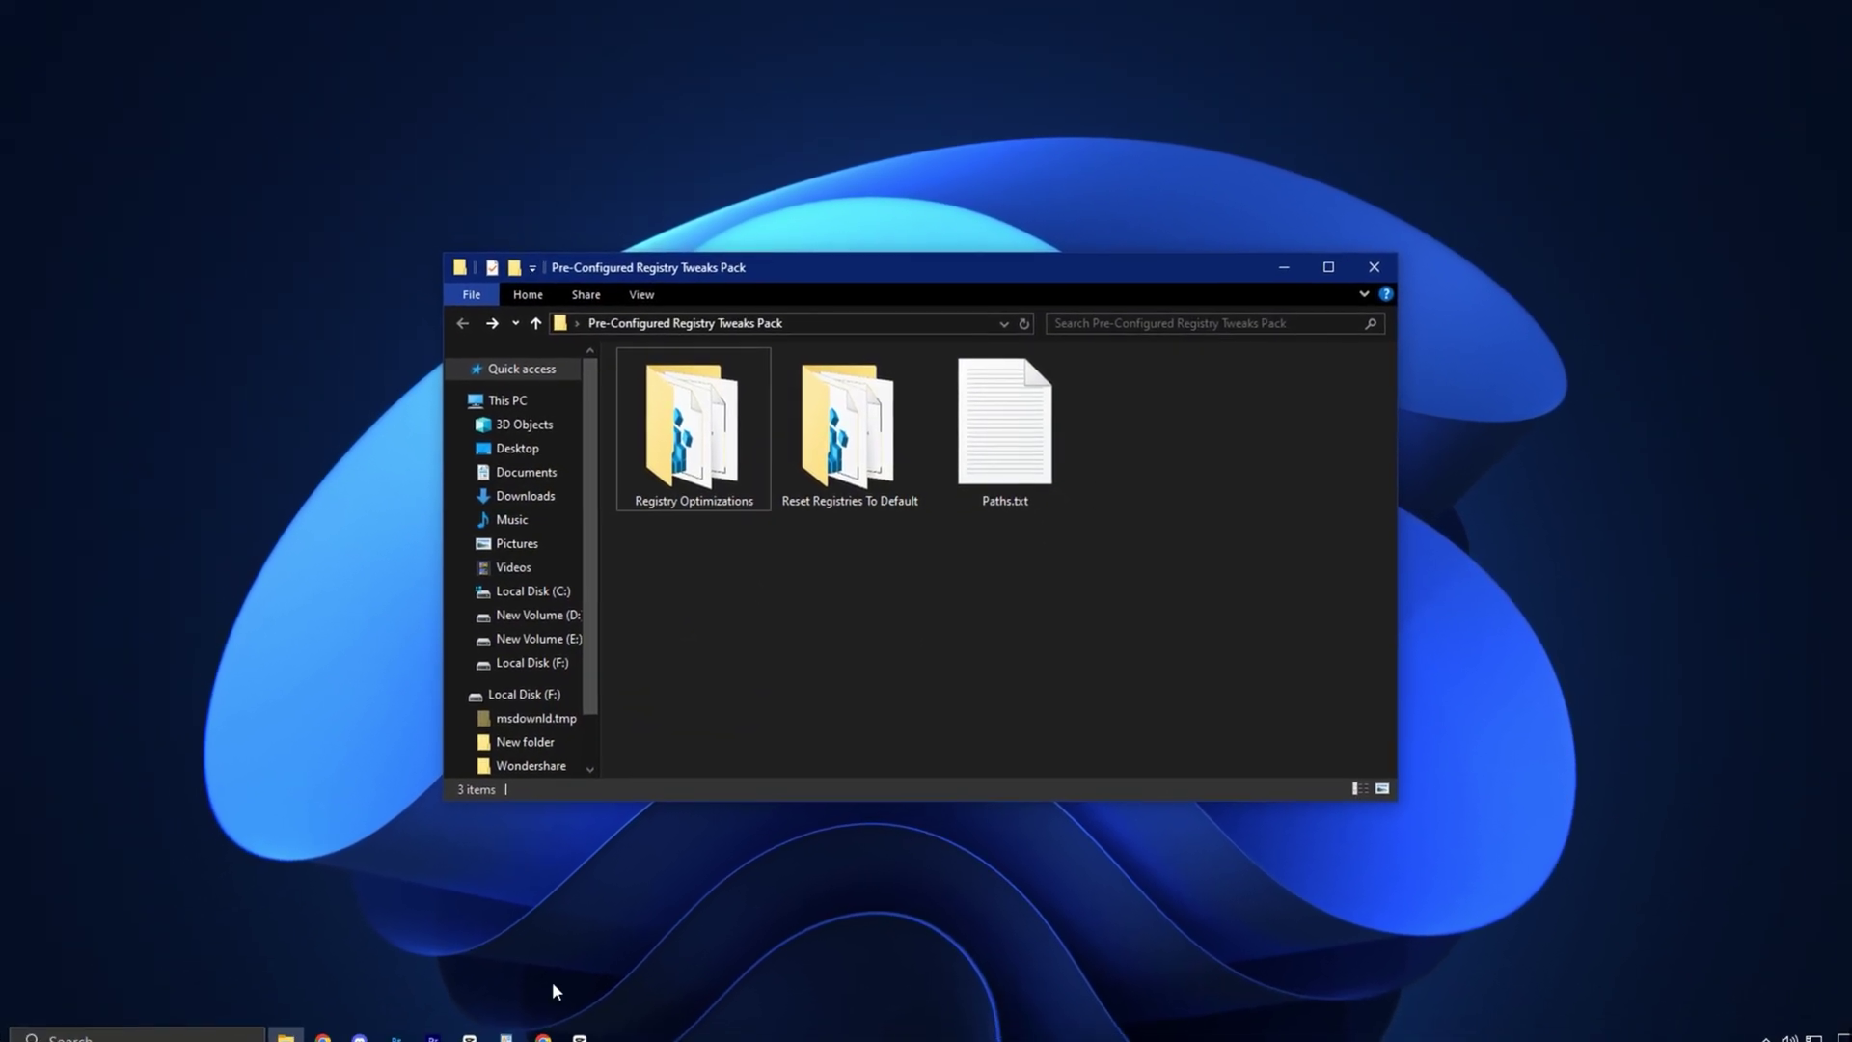
Bring up uptopacks.com in Chrome and scroll through its Recent Posts guides
left_click(543, 1038)
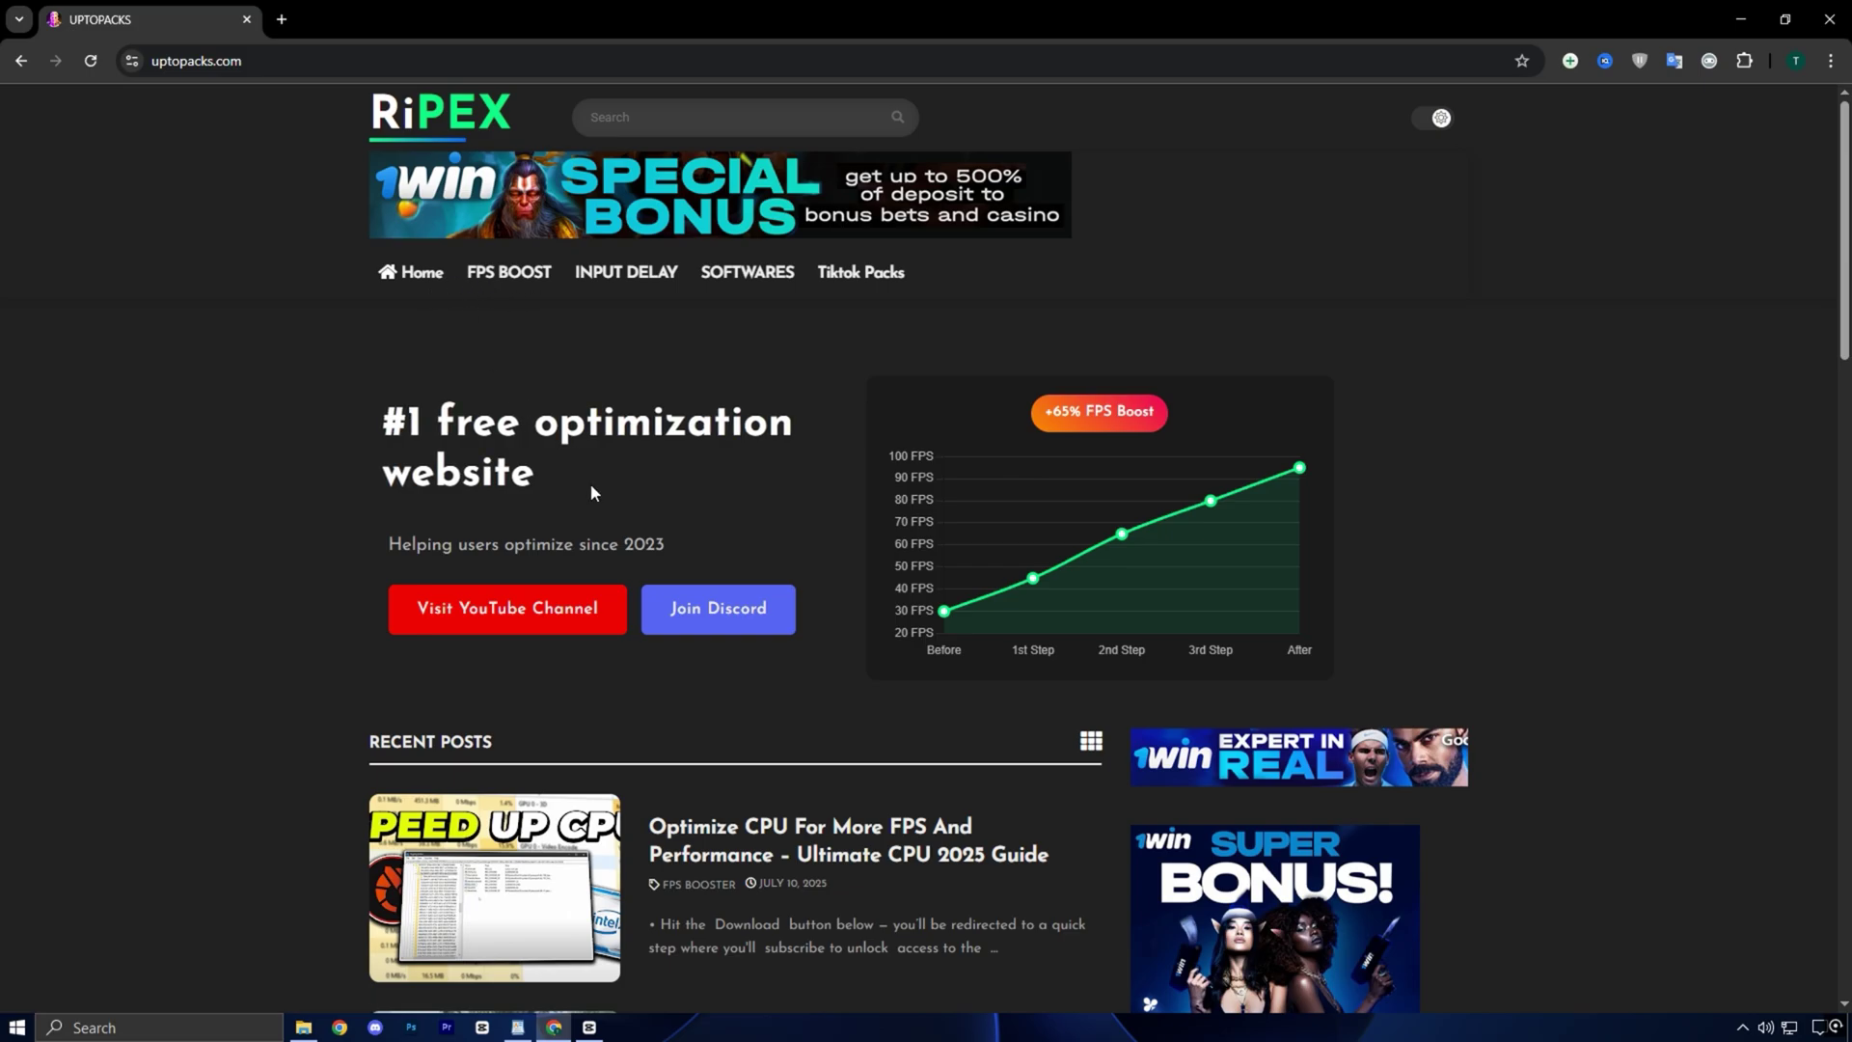
scroll(591, 483, "down", 5)
scroll(733, 464, "down", 6)
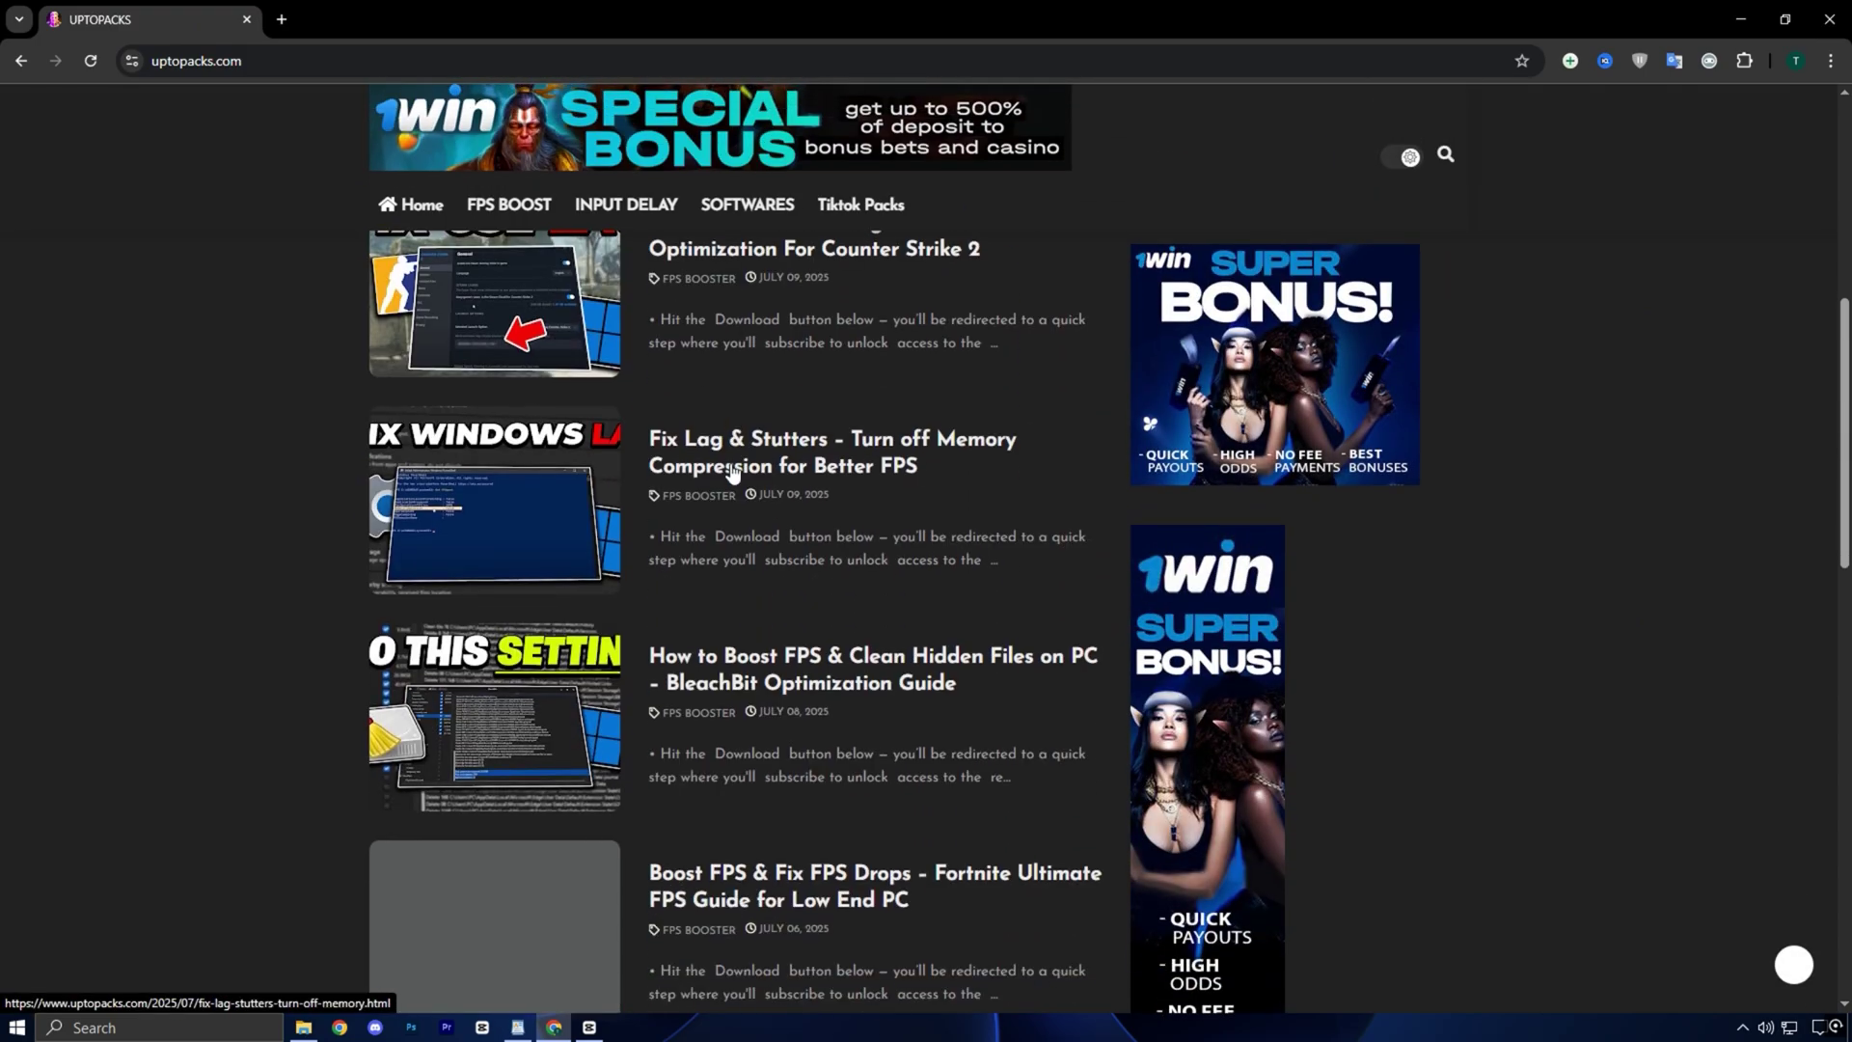
scroll(736, 488, "up", 8)
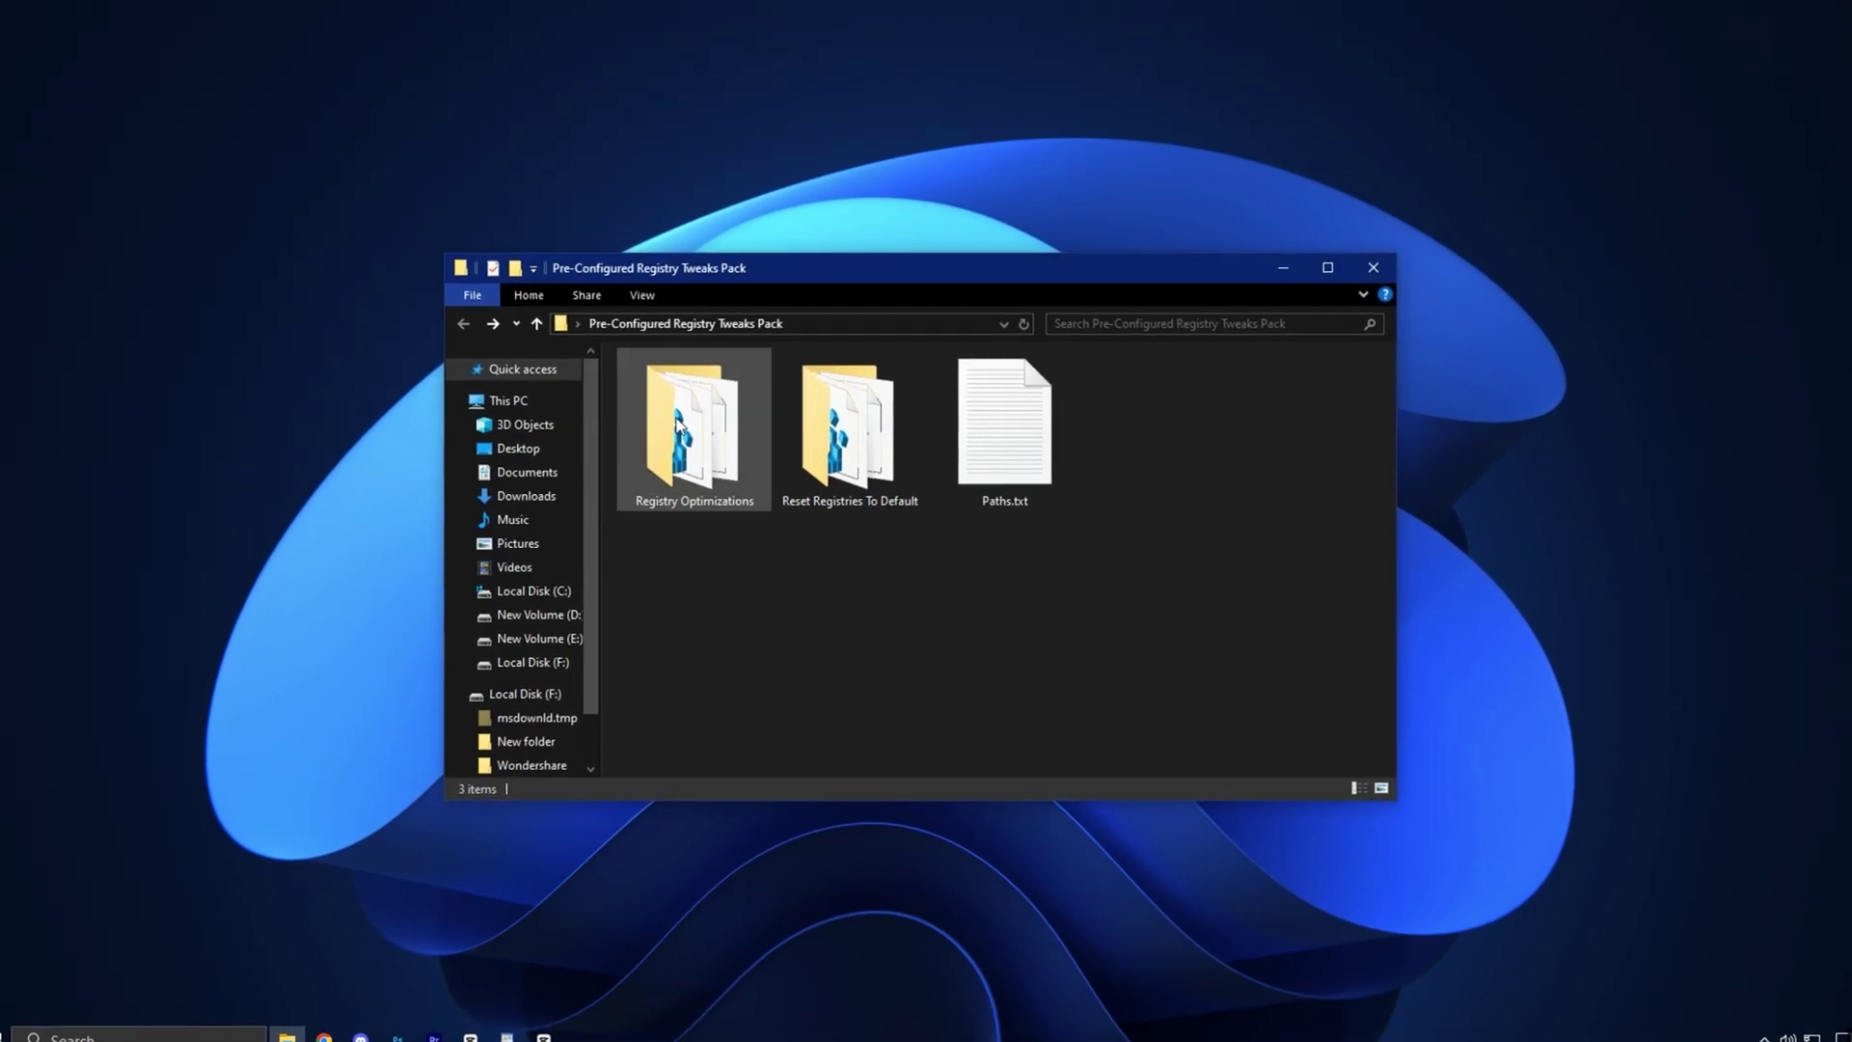
Look inside the Registry Optimizations and Reset Registries To Default folders, then open Paths.txt in Notepad
double_click(675, 430)
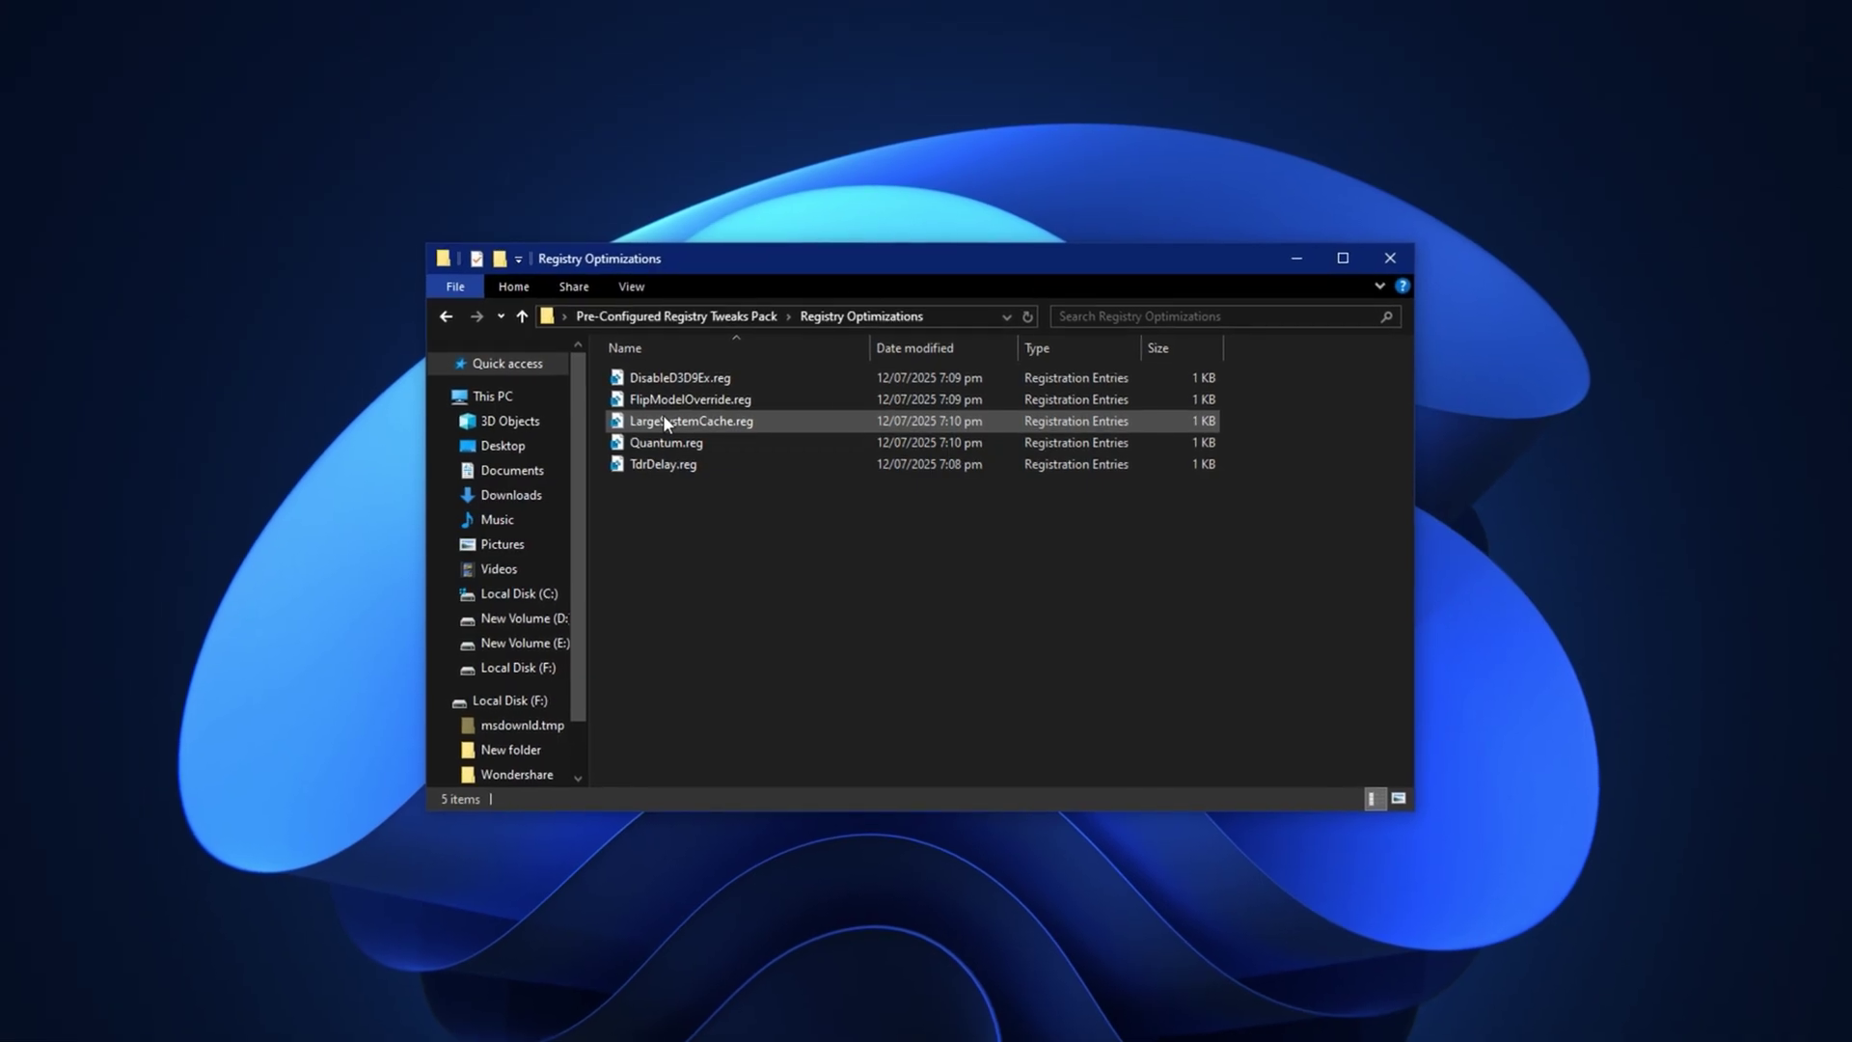
key("BackSpace")
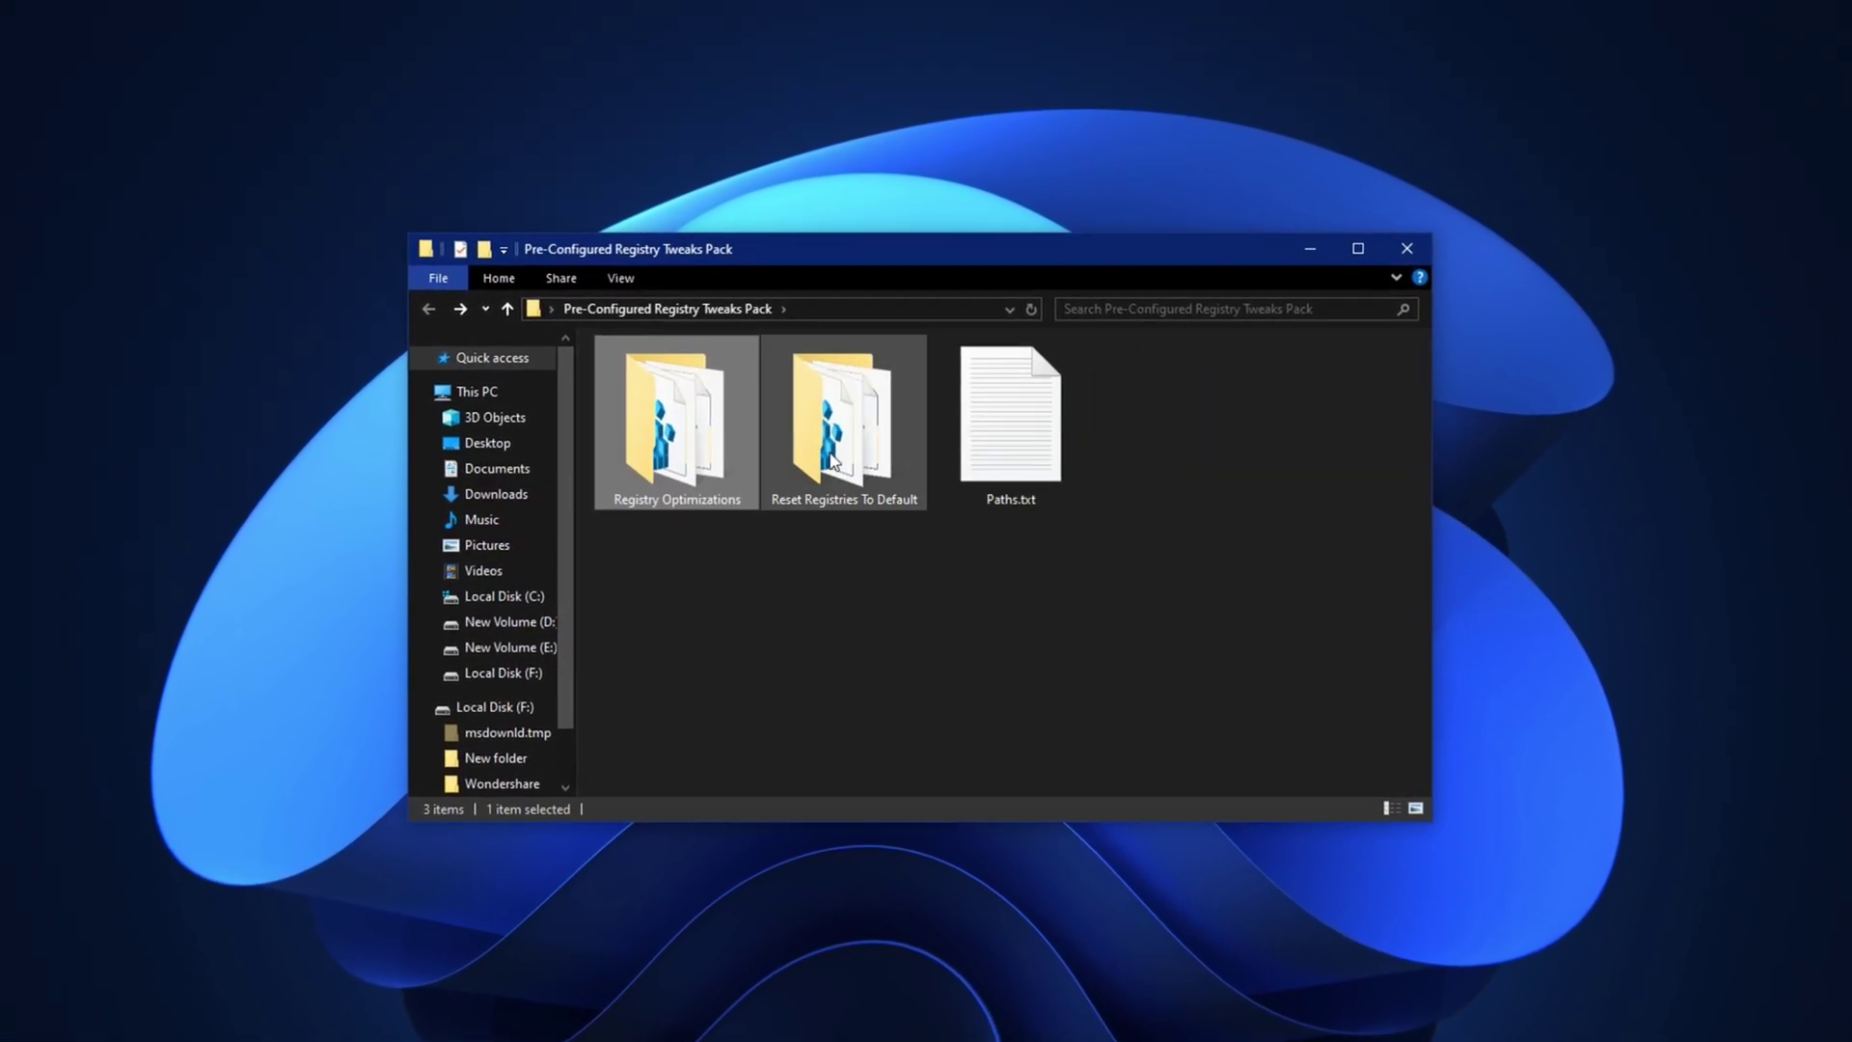
left_click(769, 505)
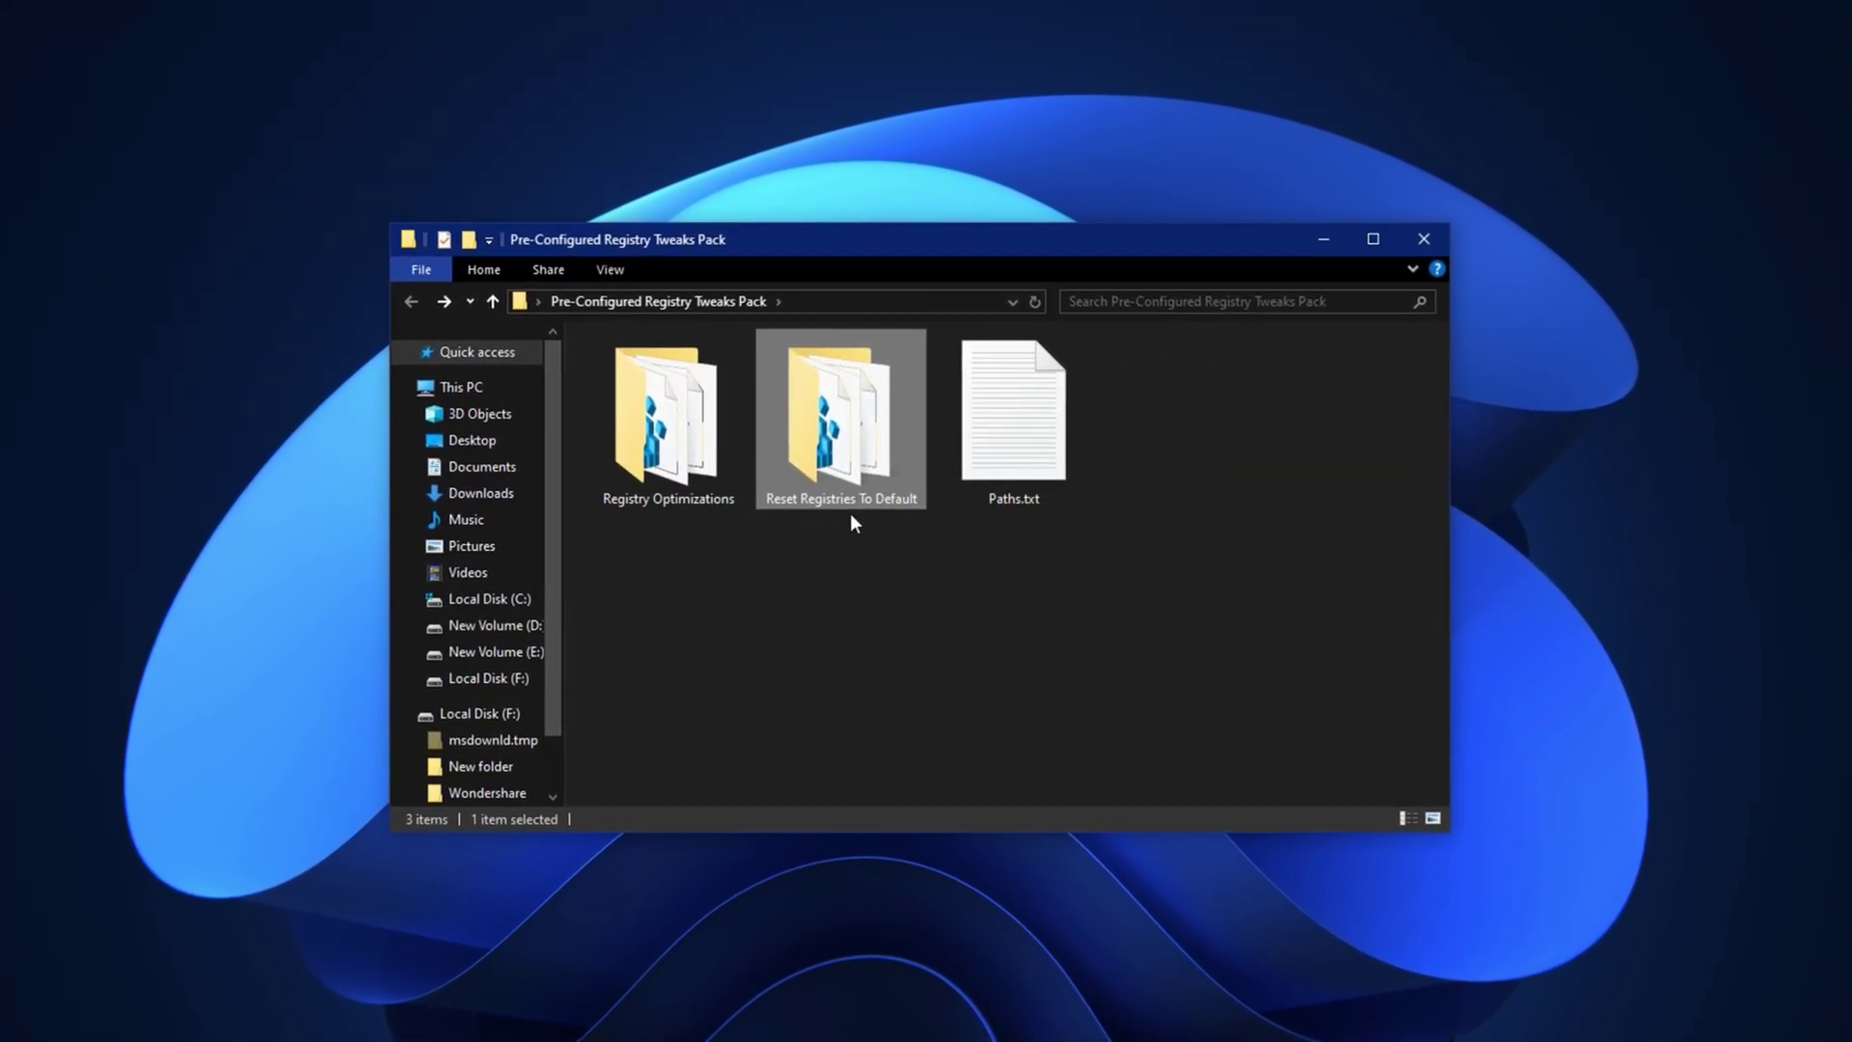
double_click(853, 436)
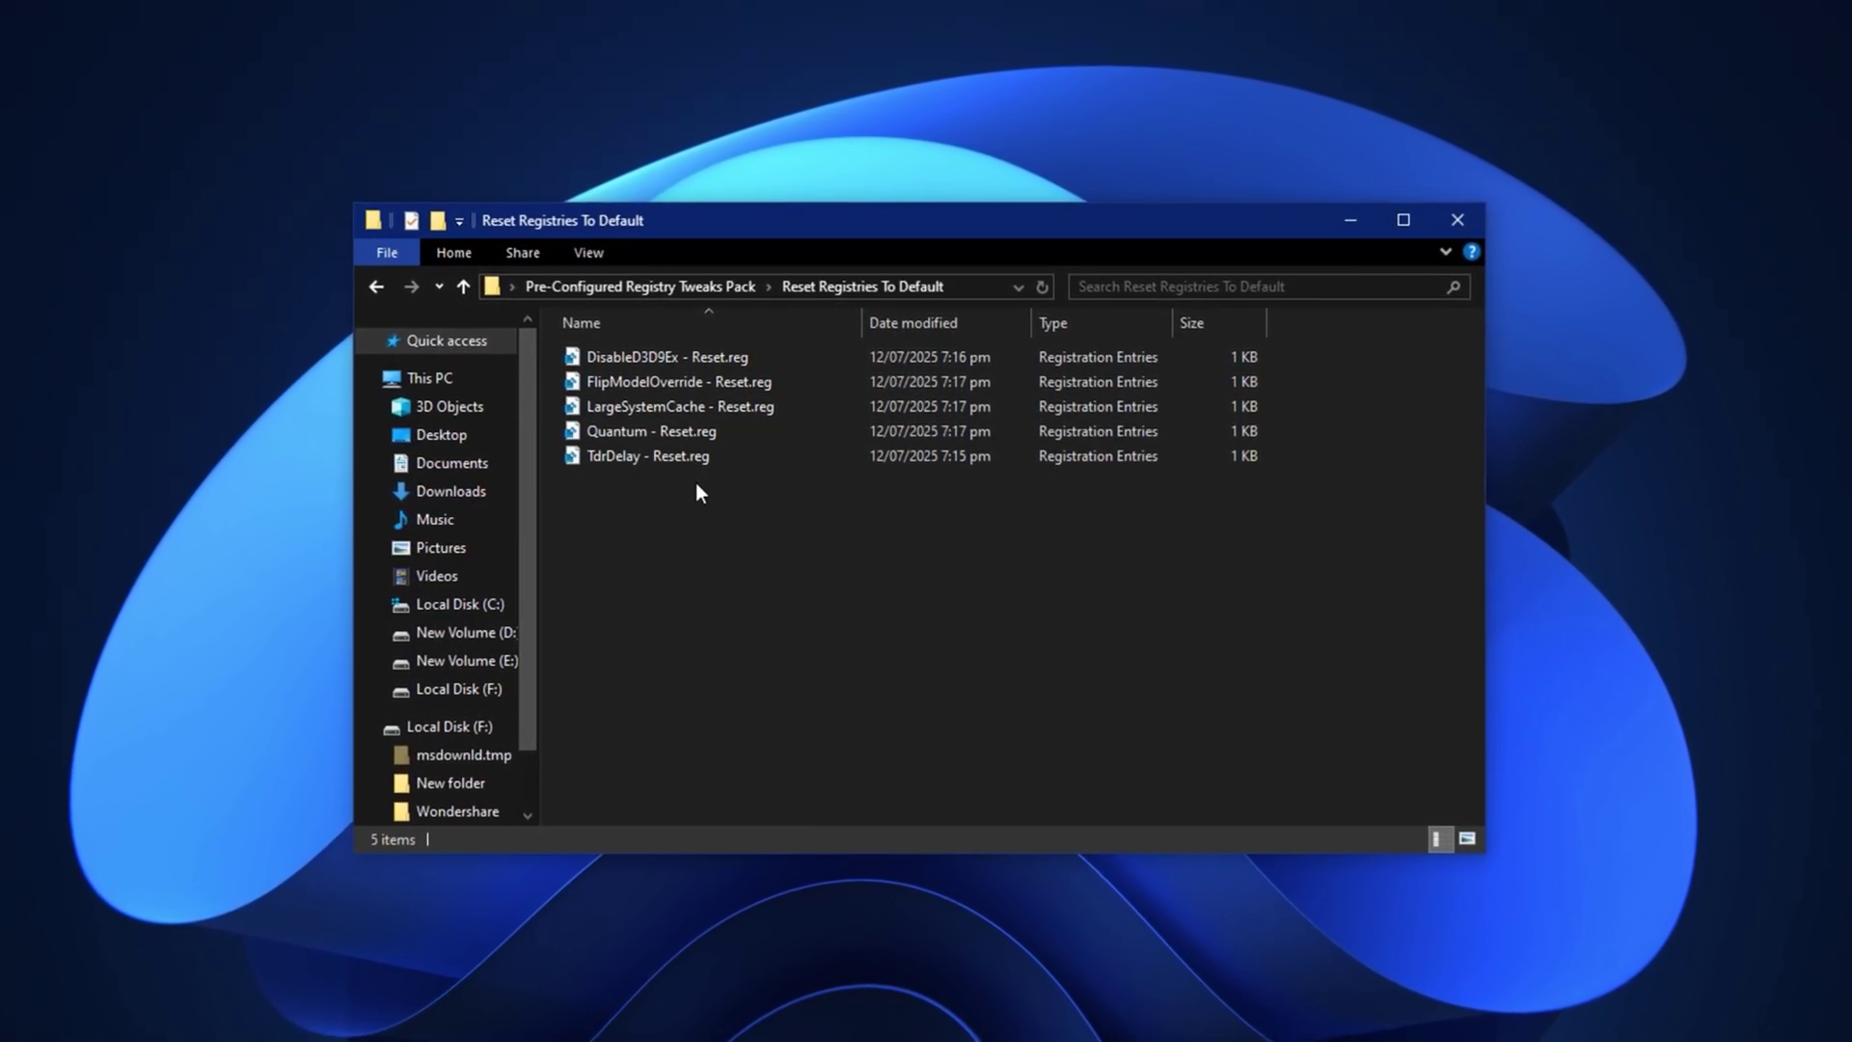
key("alt+Left")
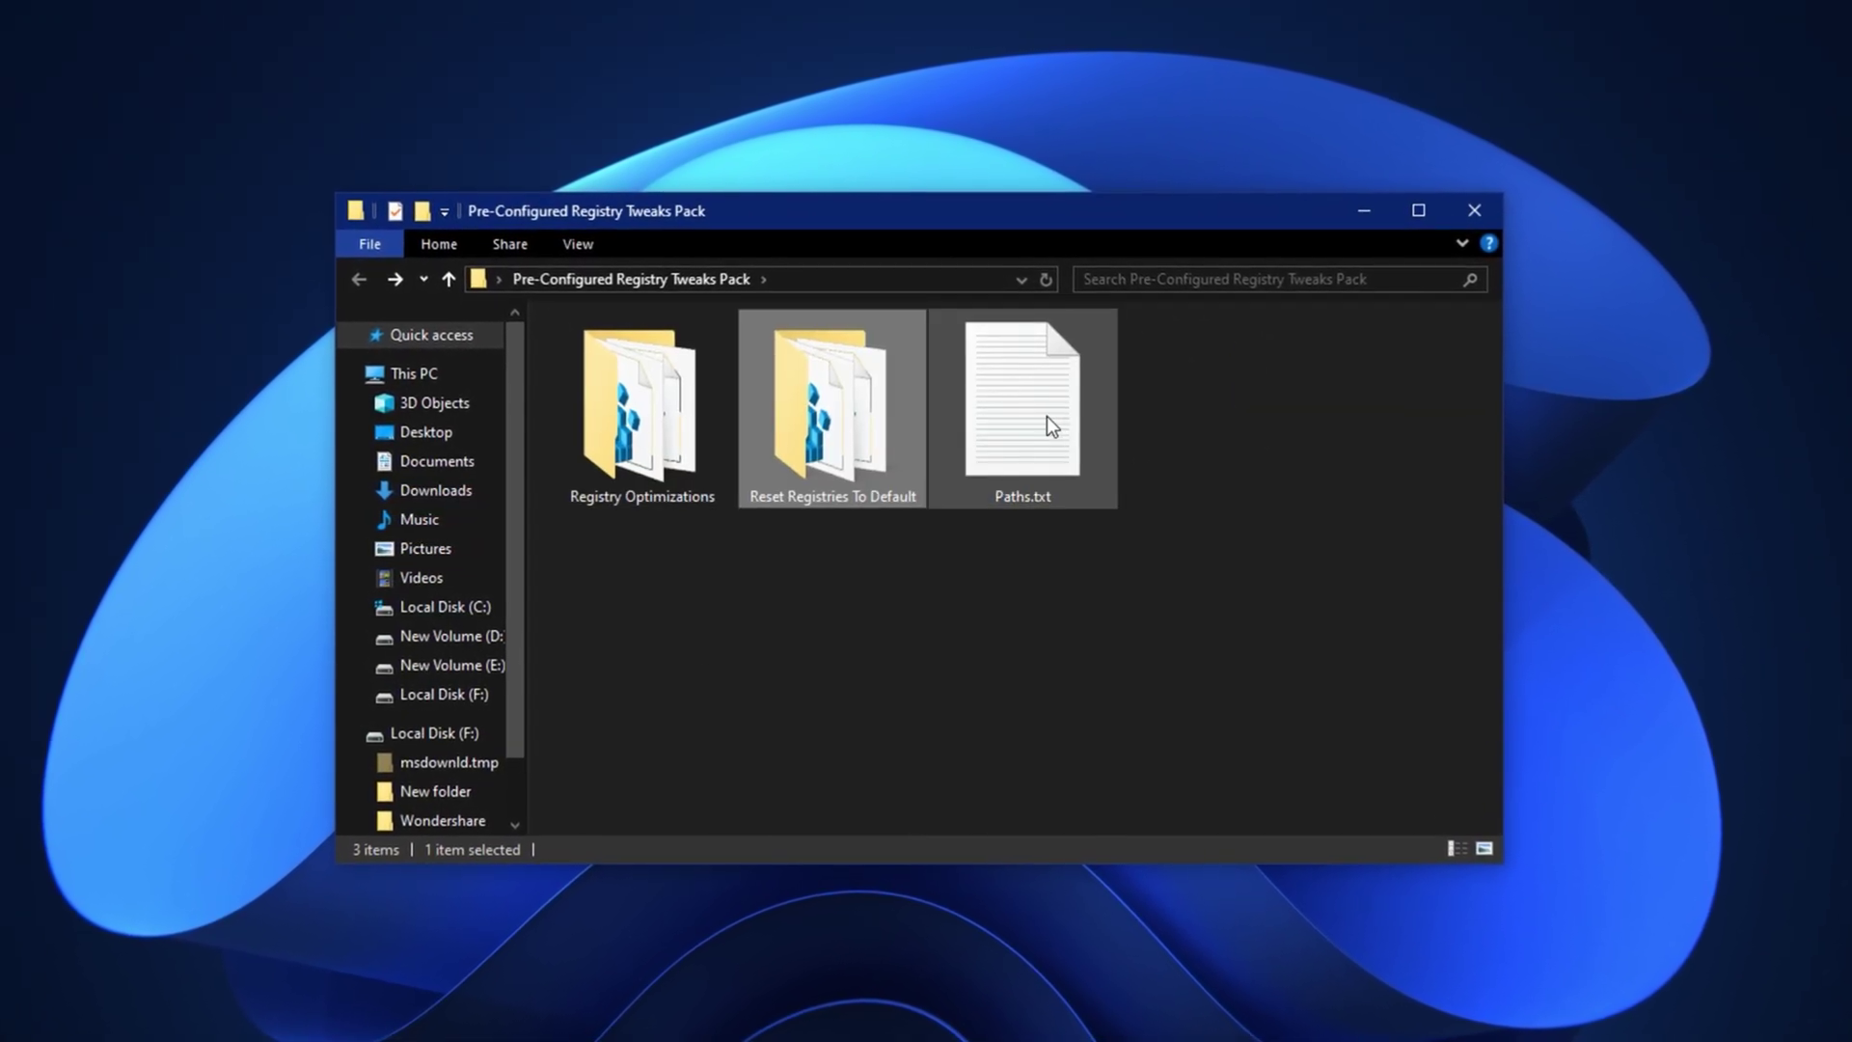
double_click(1046, 425)
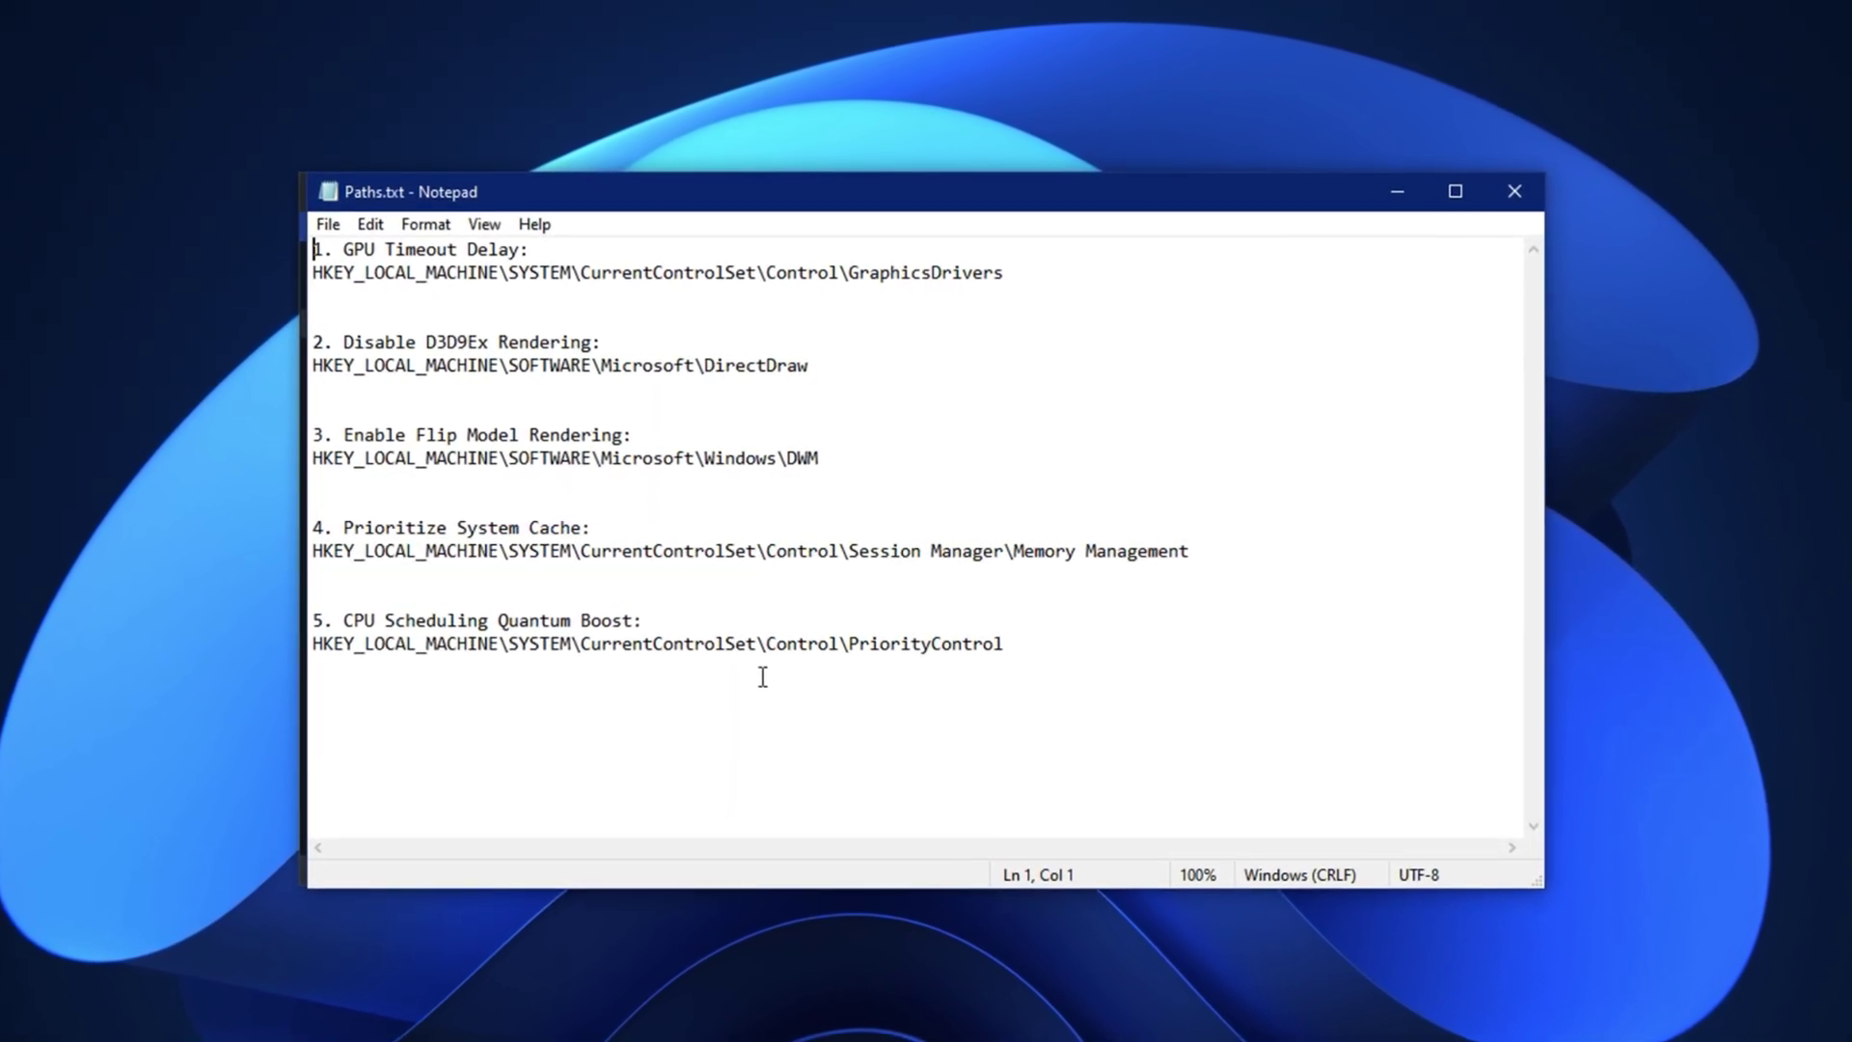
Close Notepad with the Paths.txt registry paths
left_click(1519, 189)
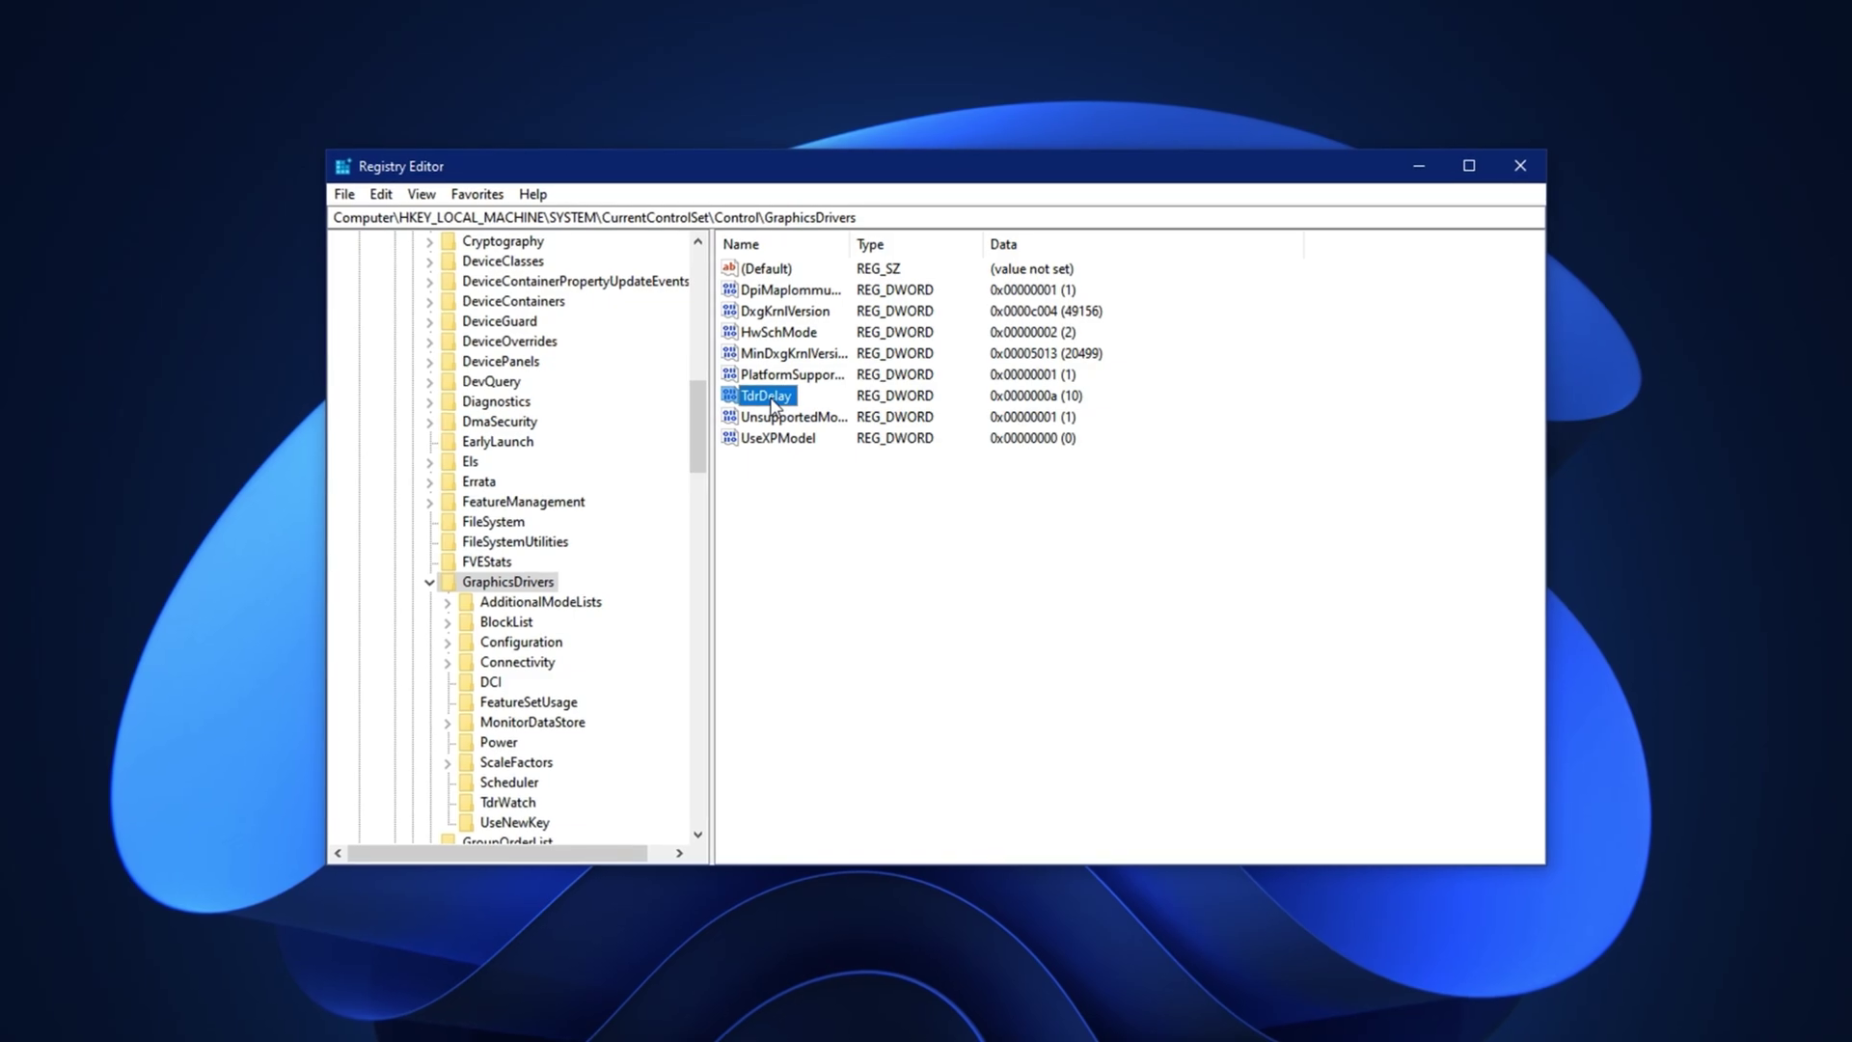
Set TdrDelay in the GraphicsDrivers key to decimal 10
right_click(803, 531)
mouse_move(853, 556)
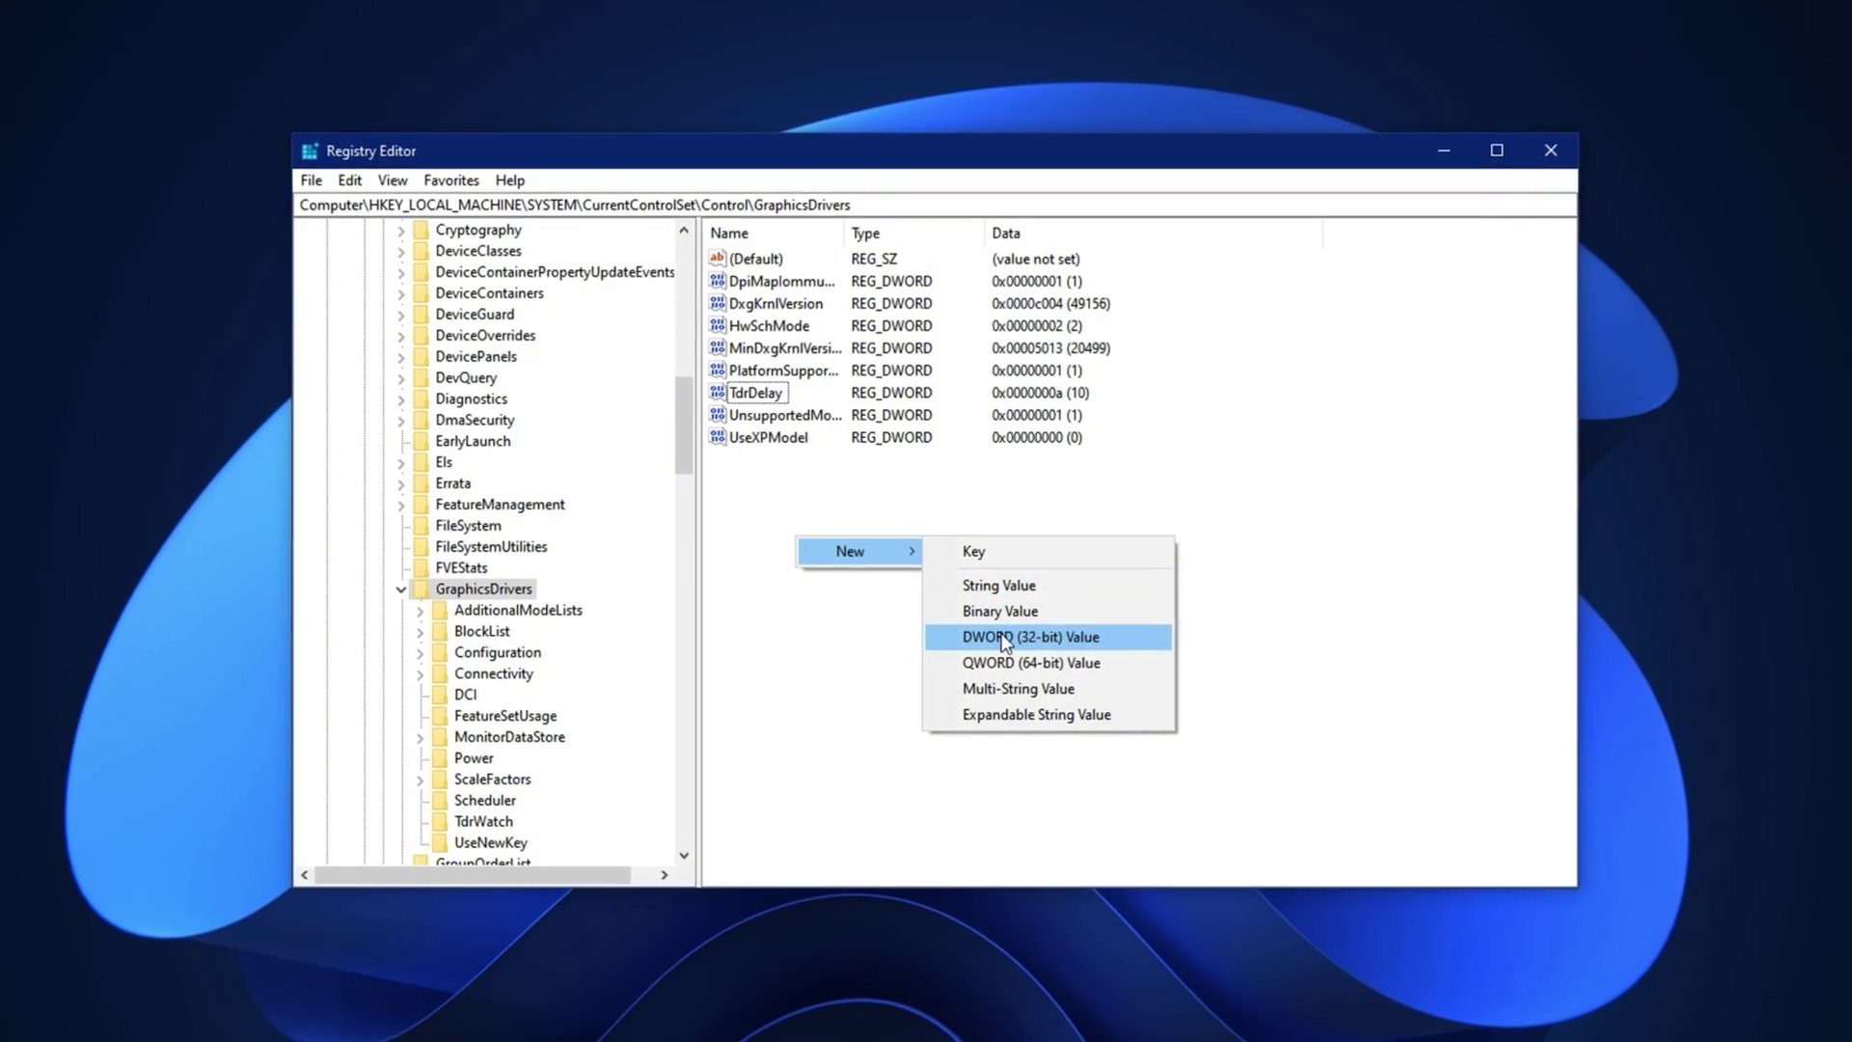
key("Escape")
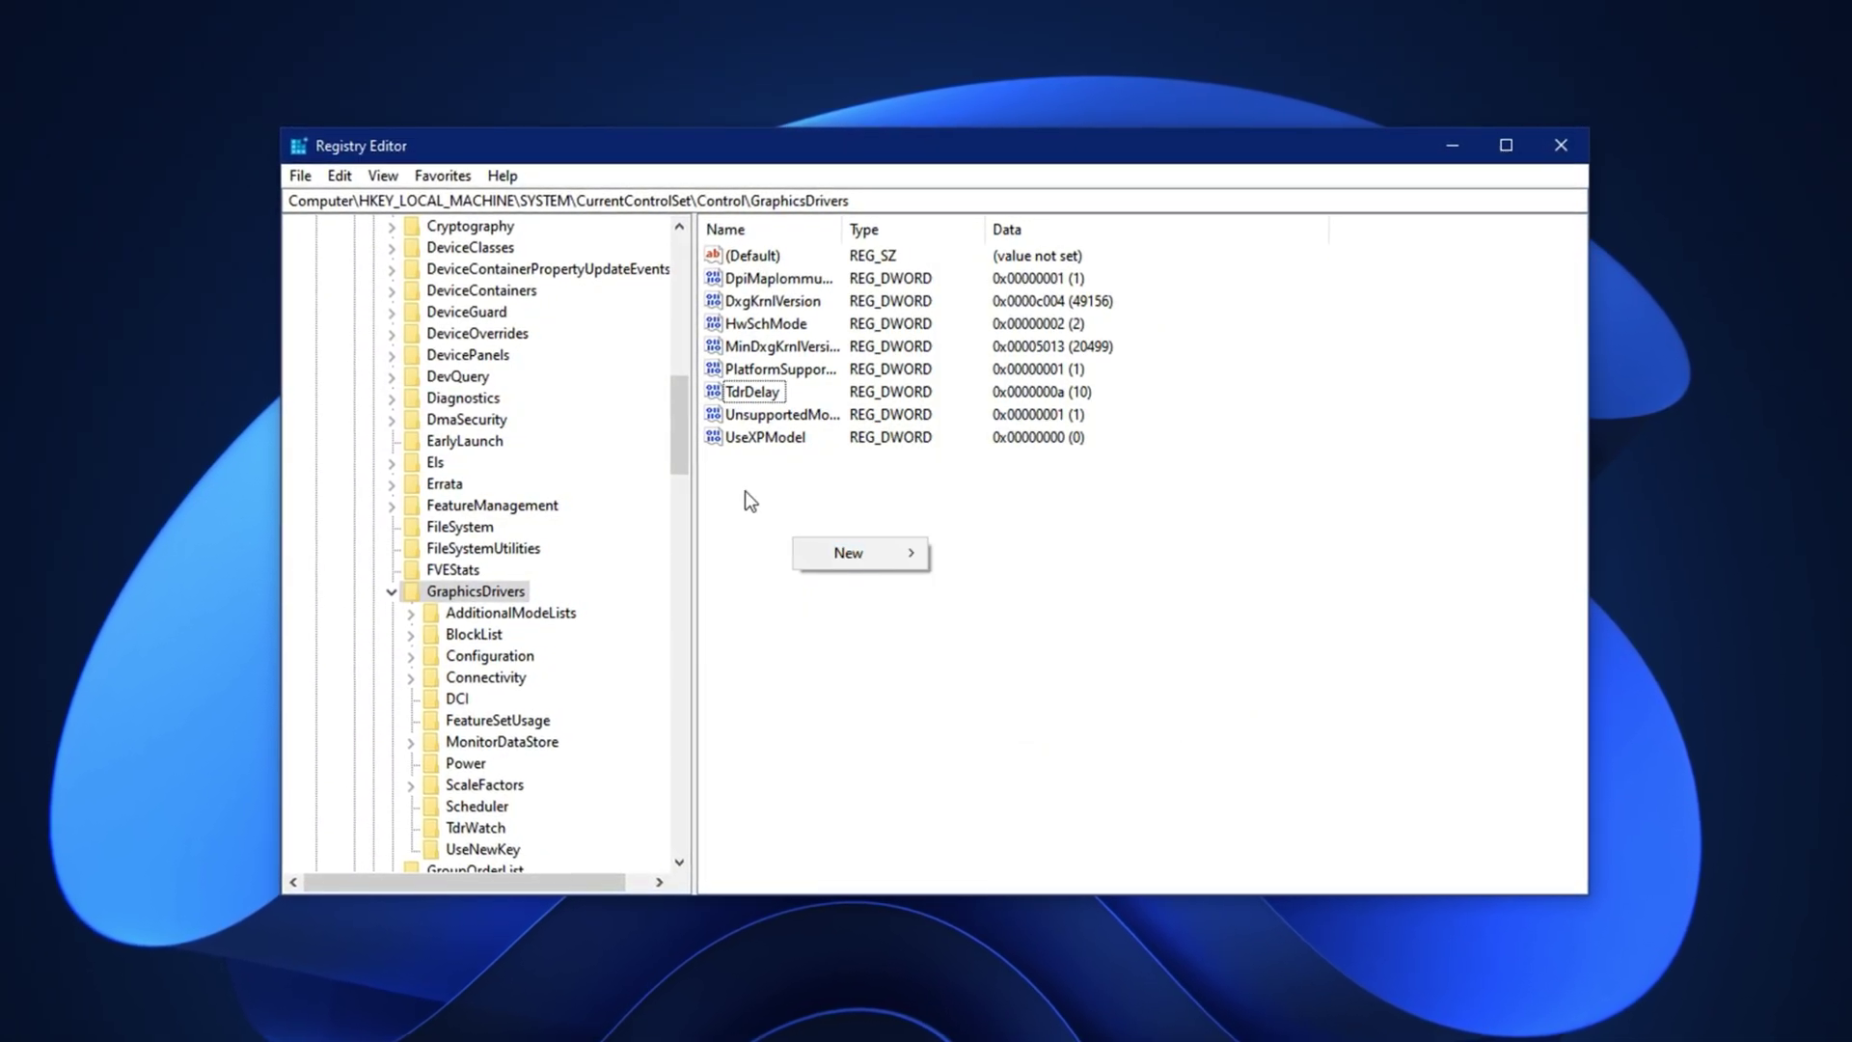
key("Escape")
left_click(759, 397)
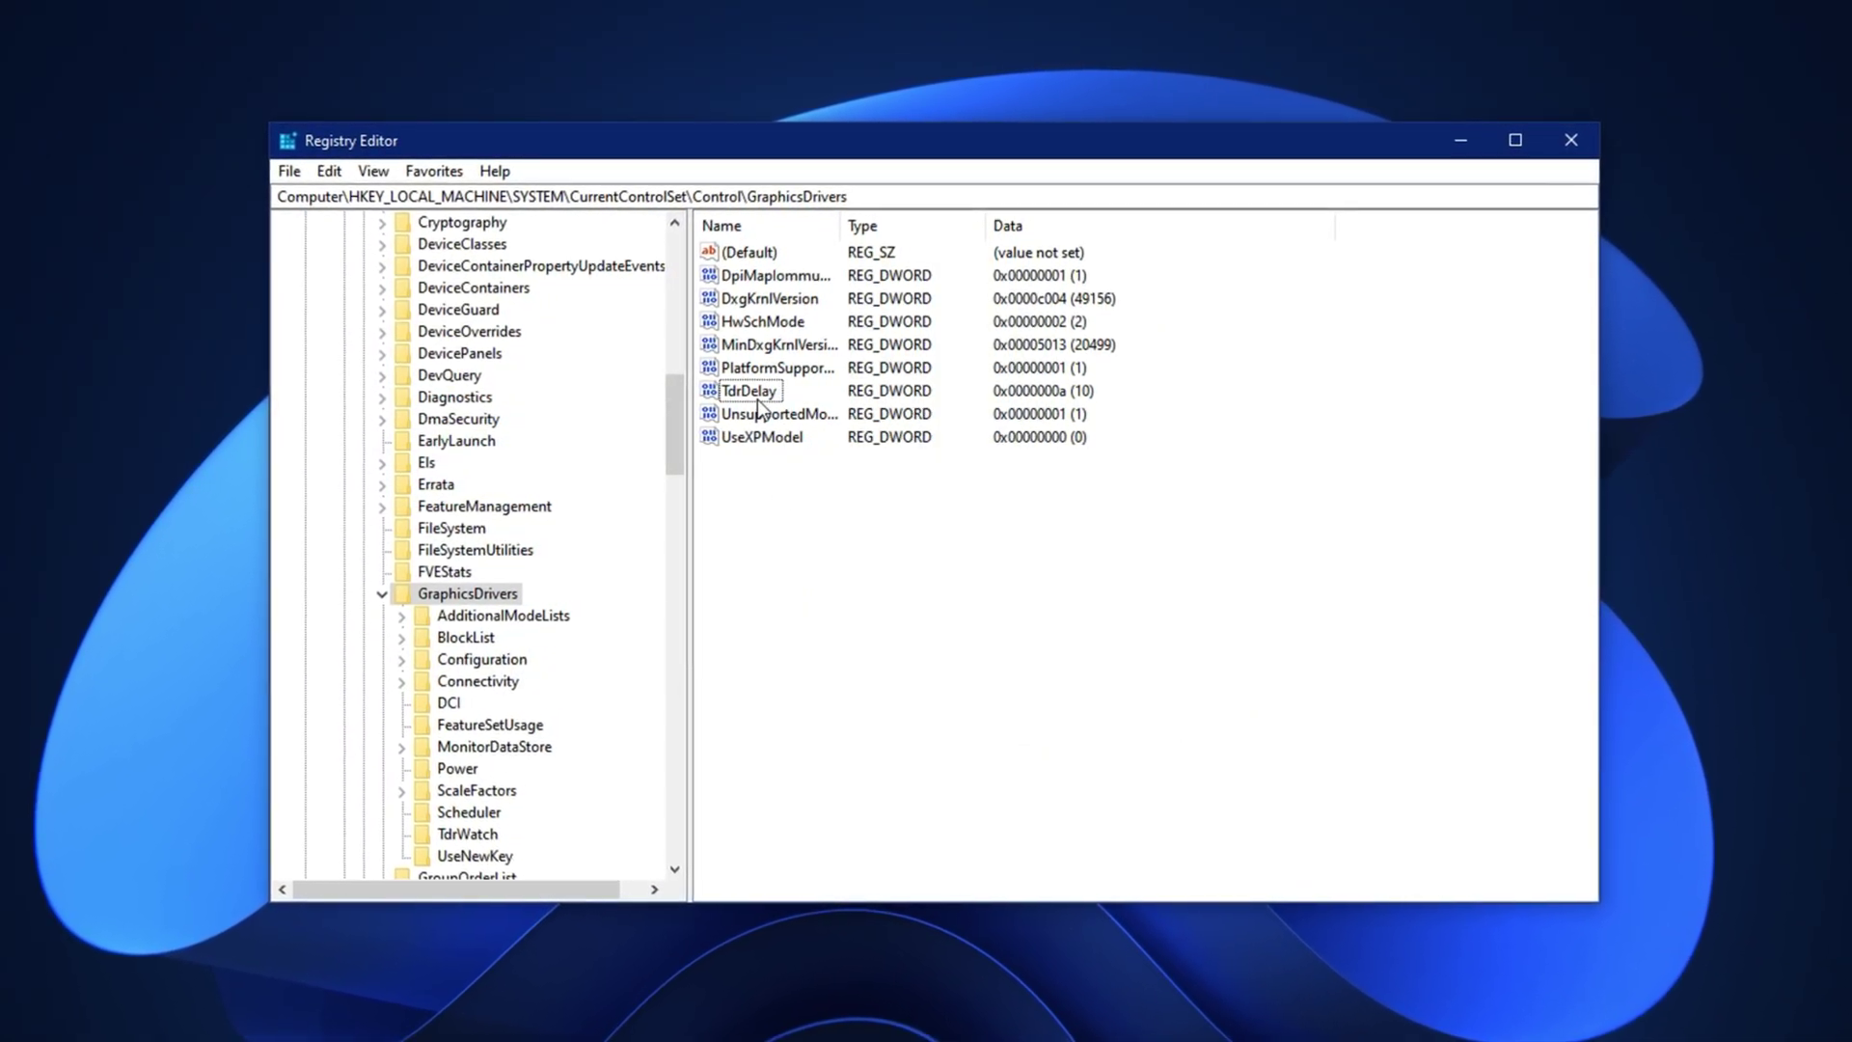
double_click(758, 393)
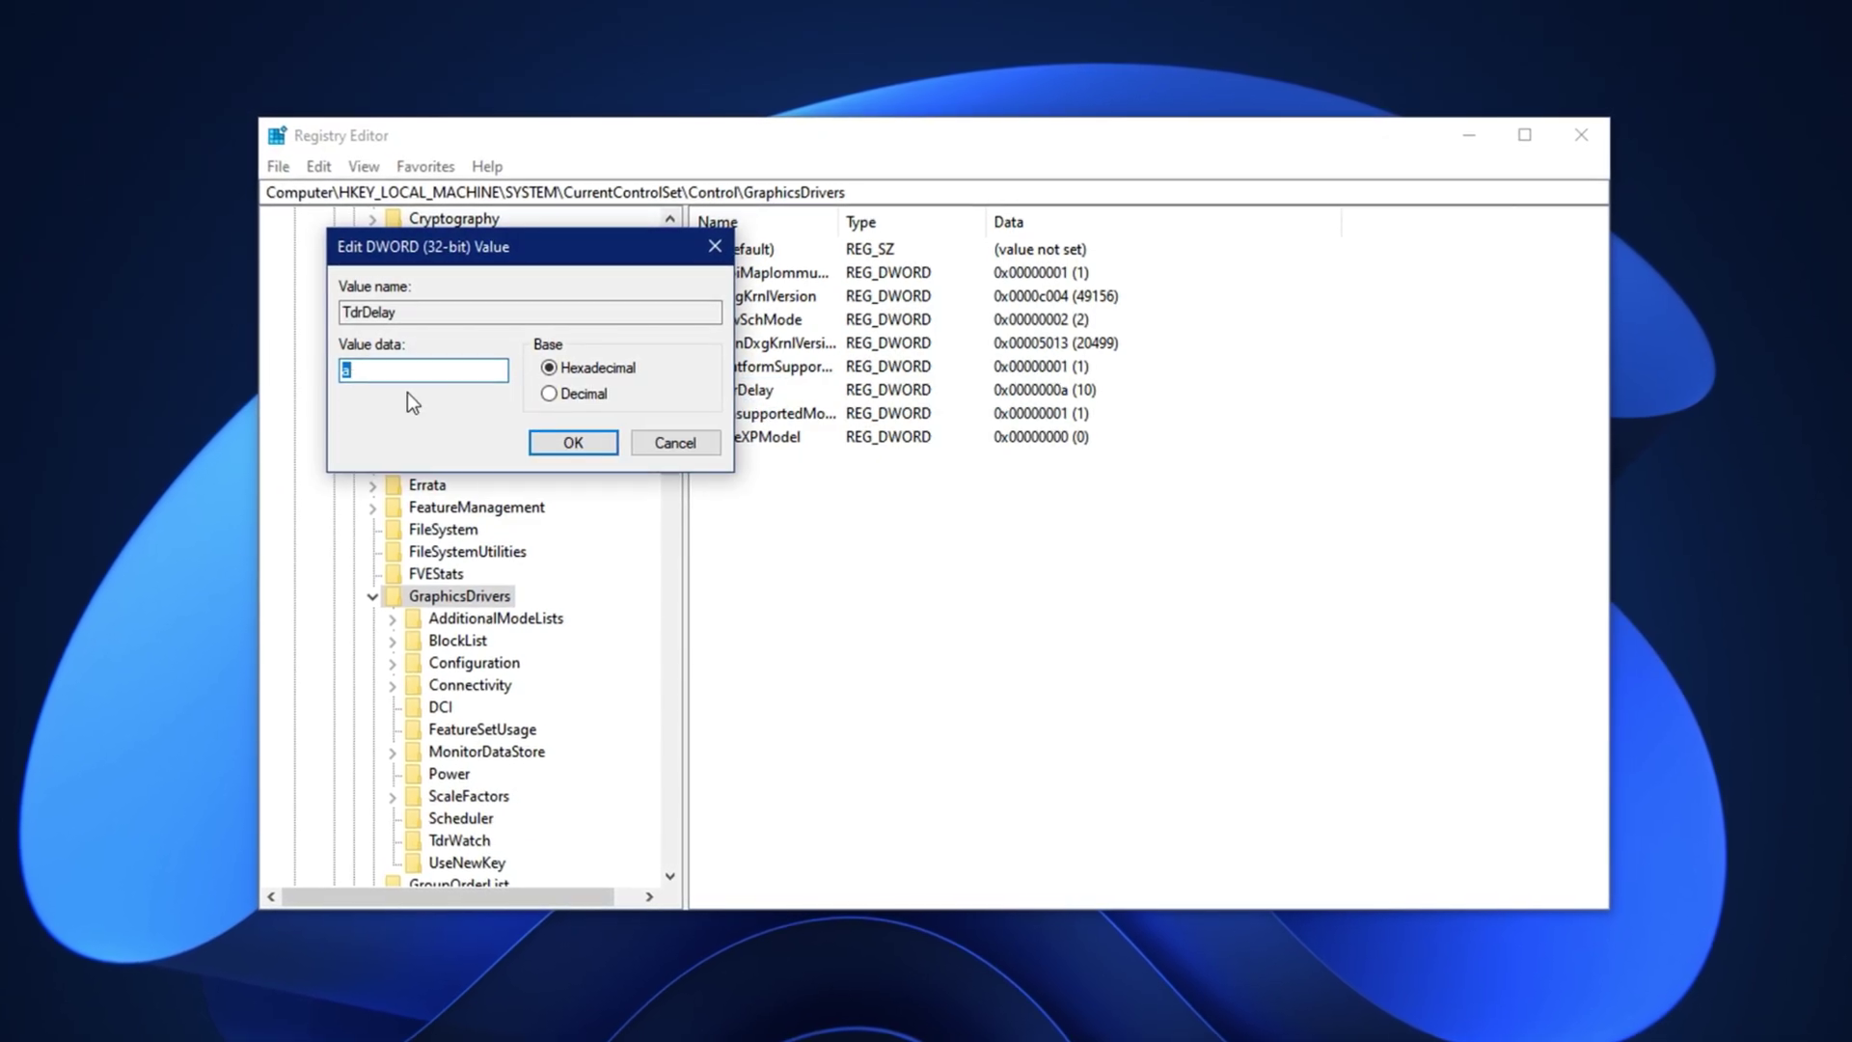
type("10")
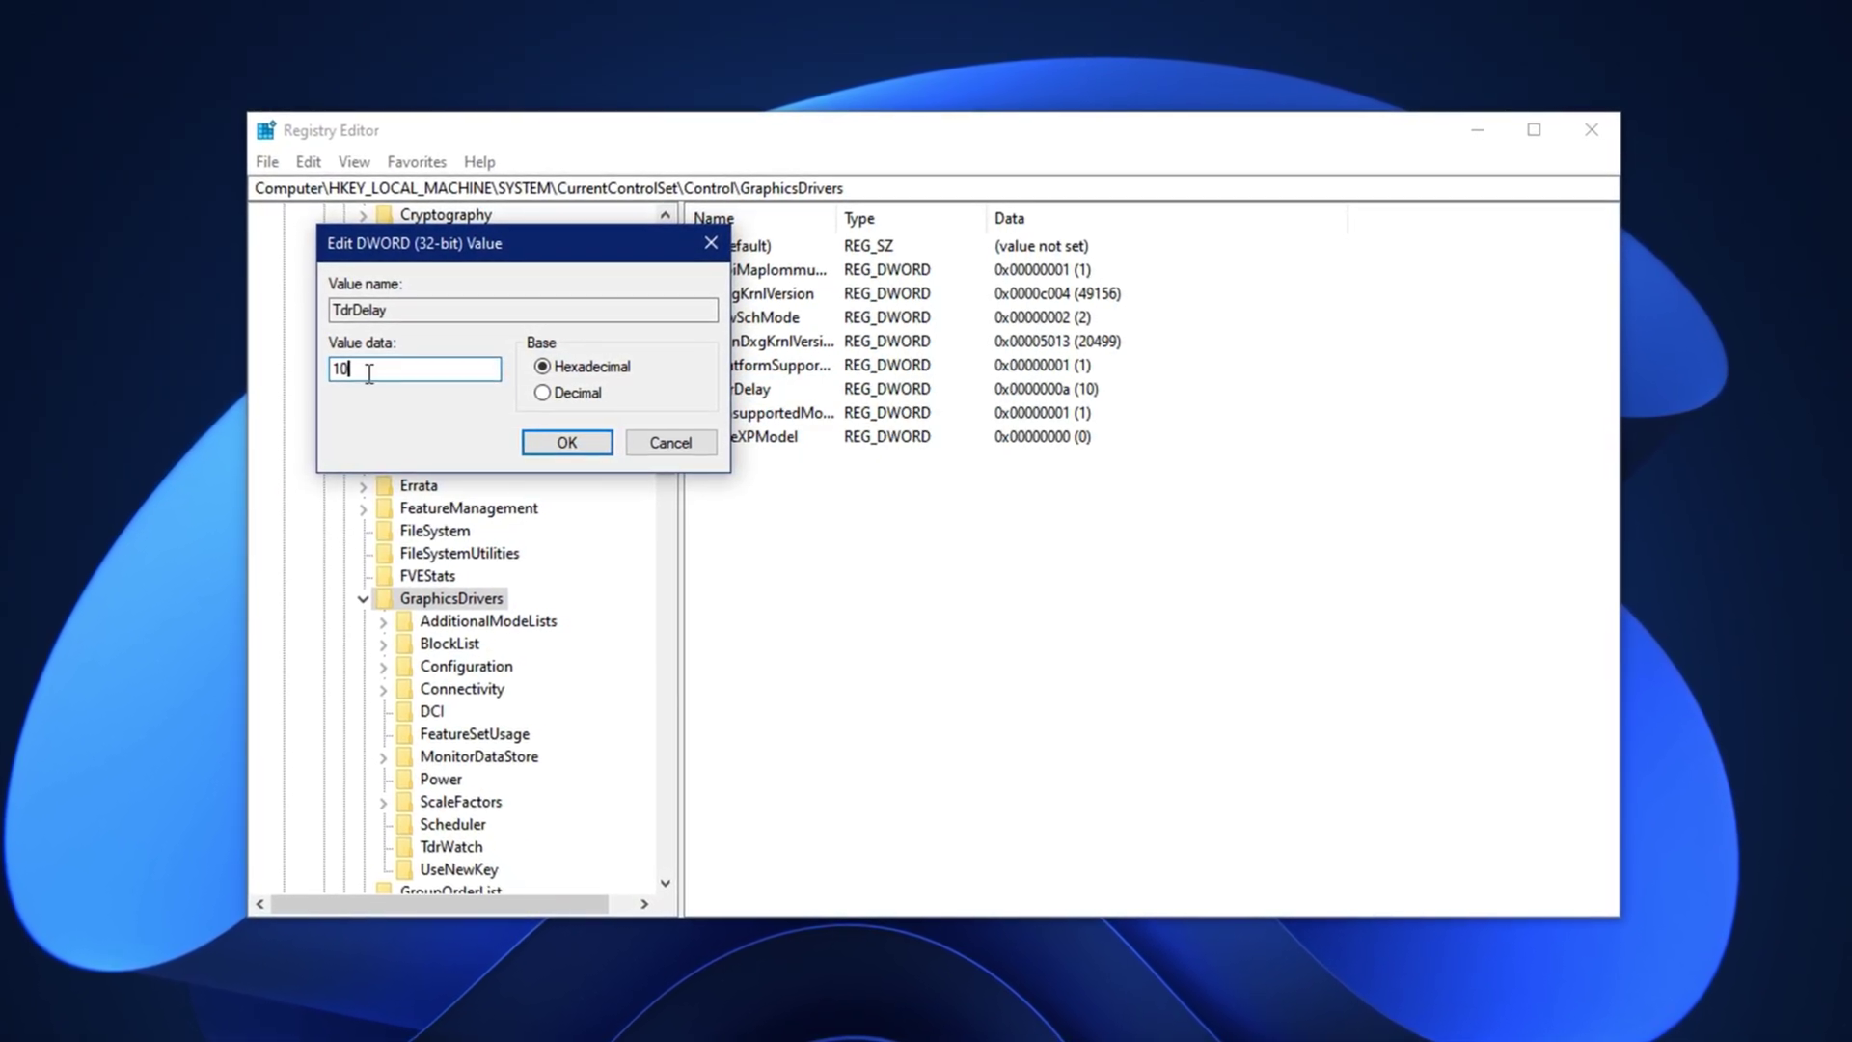
left_click(569, 391)
left_click(550, 446)
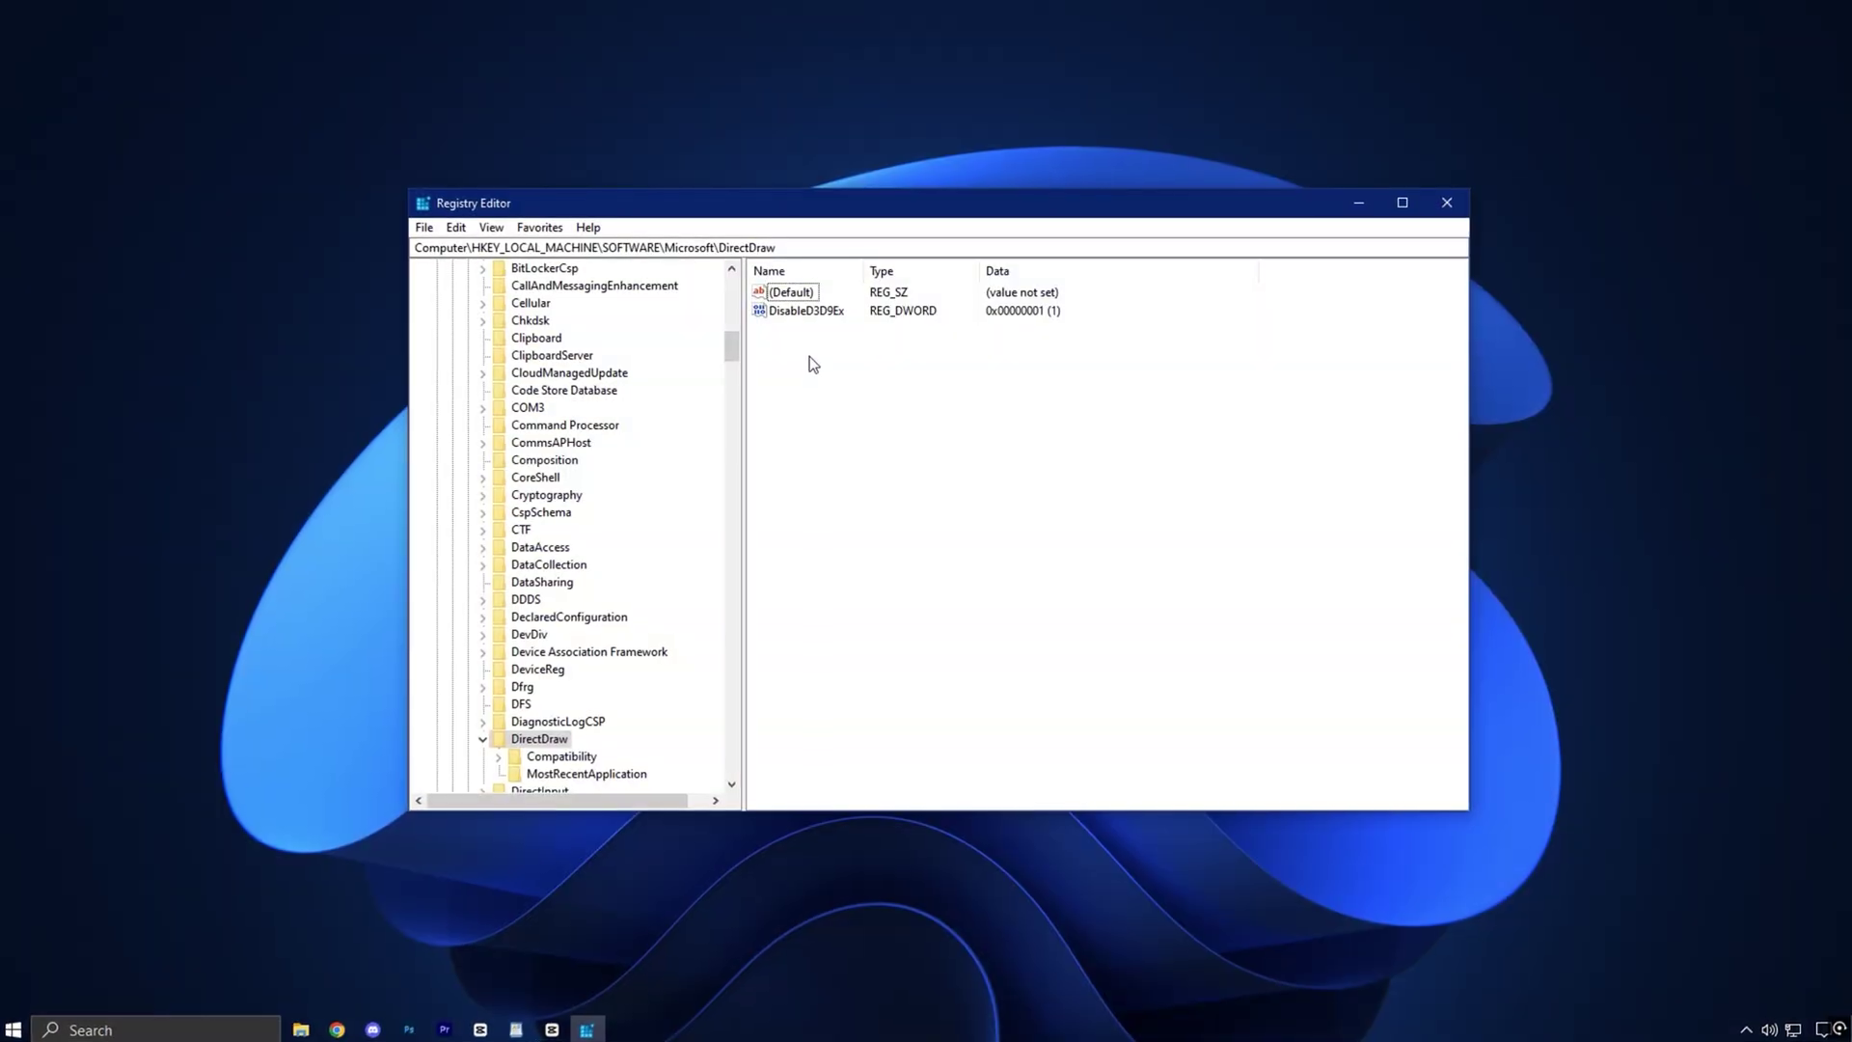
Set DisableD3D9Ex in the DirectDraw key to decimal 1
left_click_drag(819, 245, 395, 252)
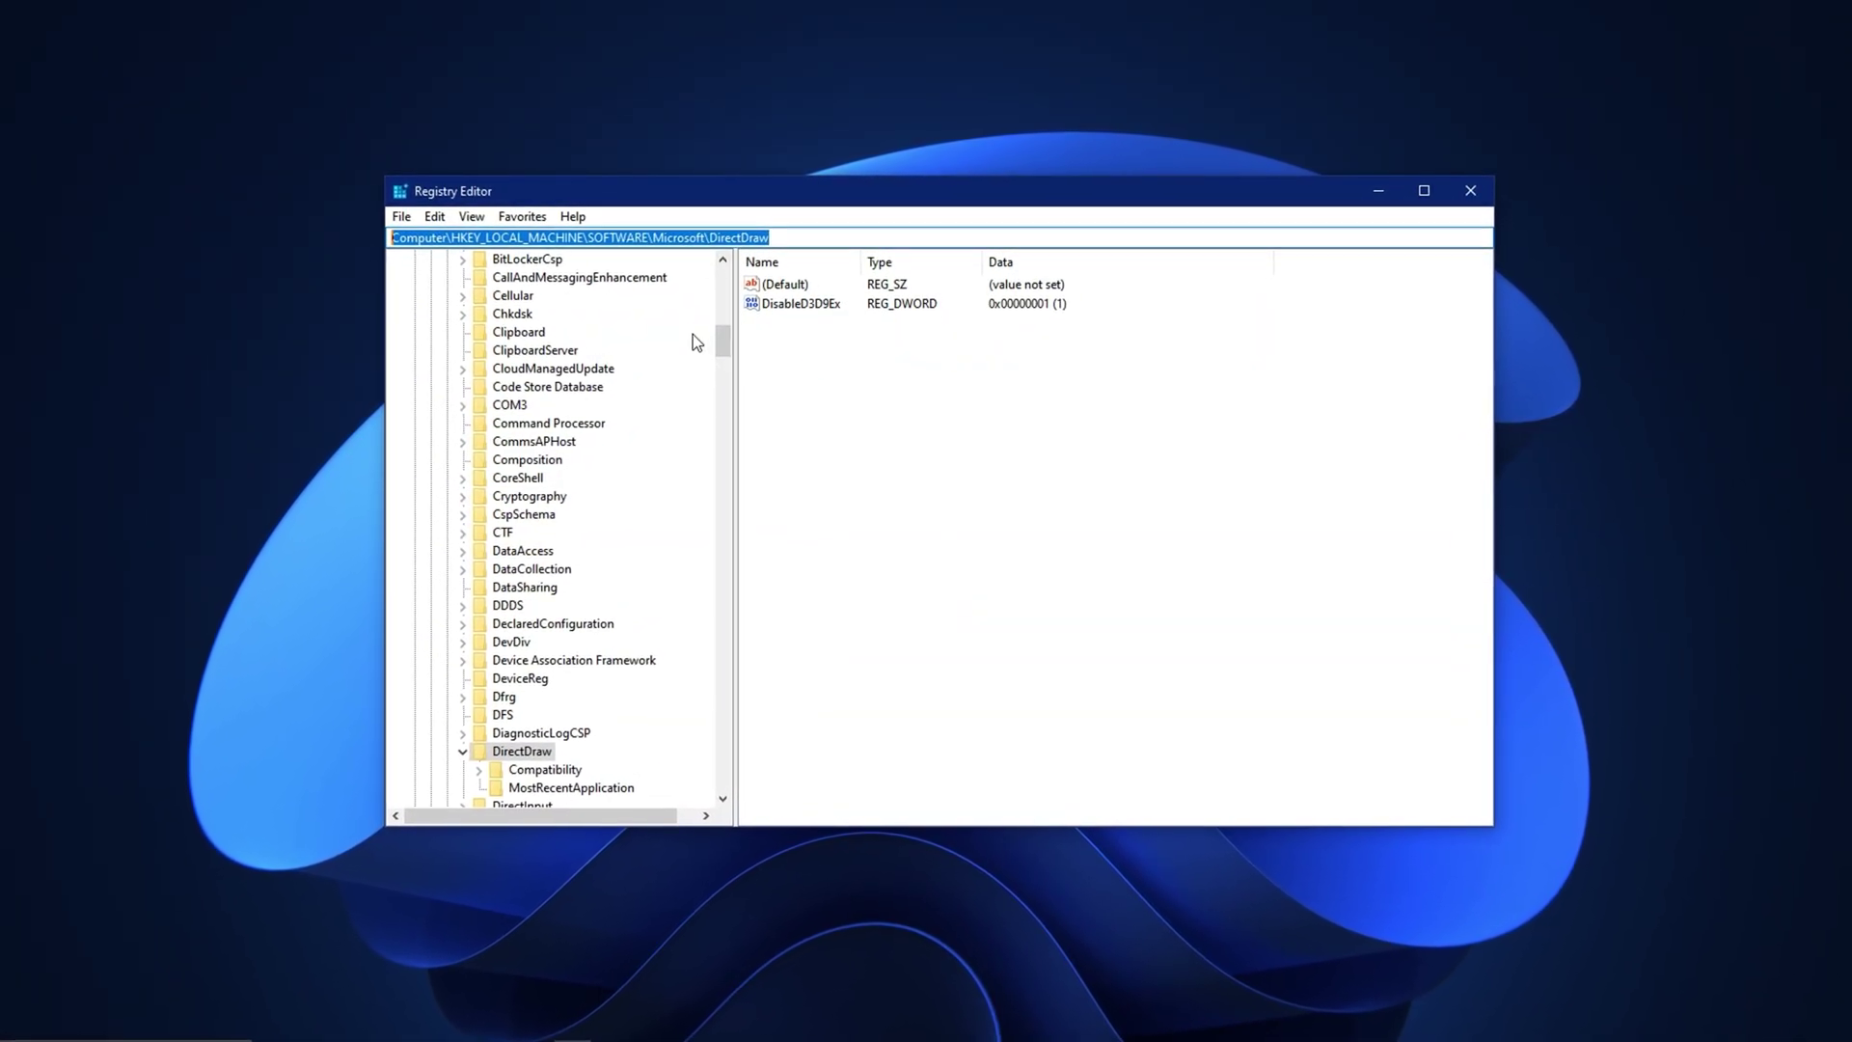
left_click(808, 370)
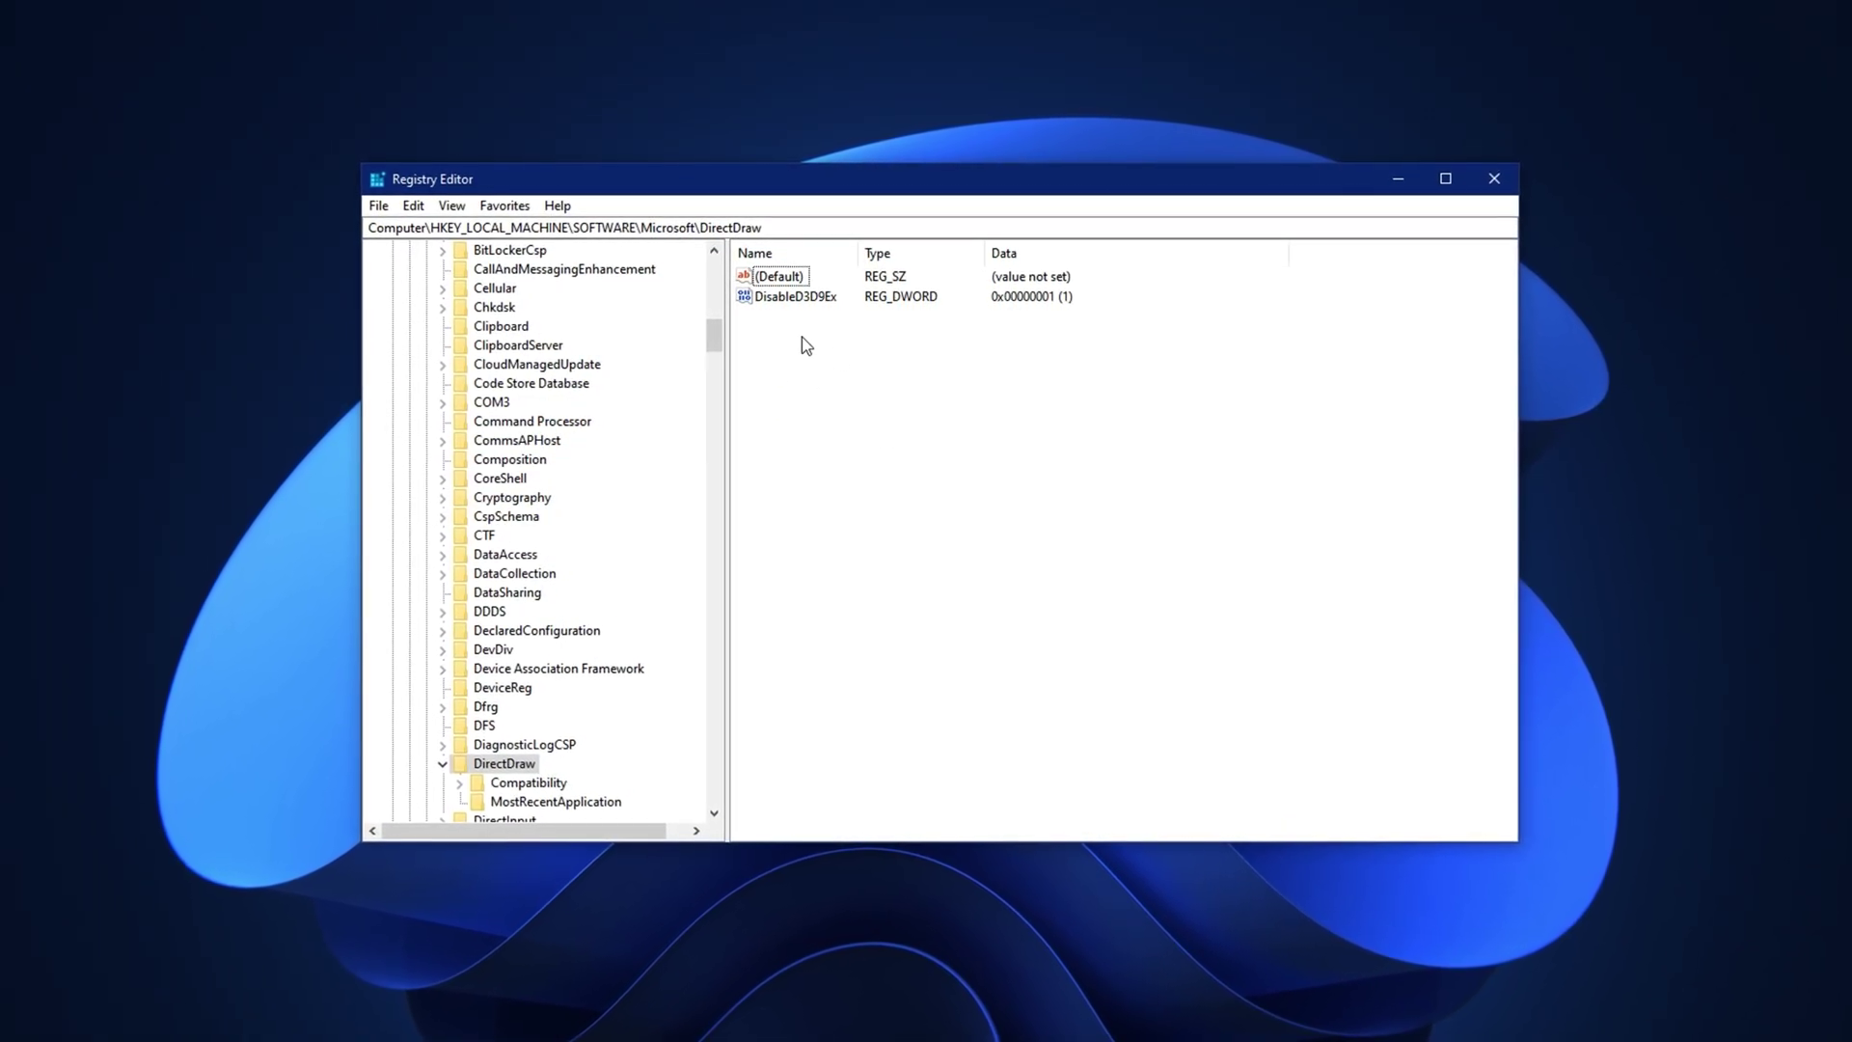
left_click(786, 295)
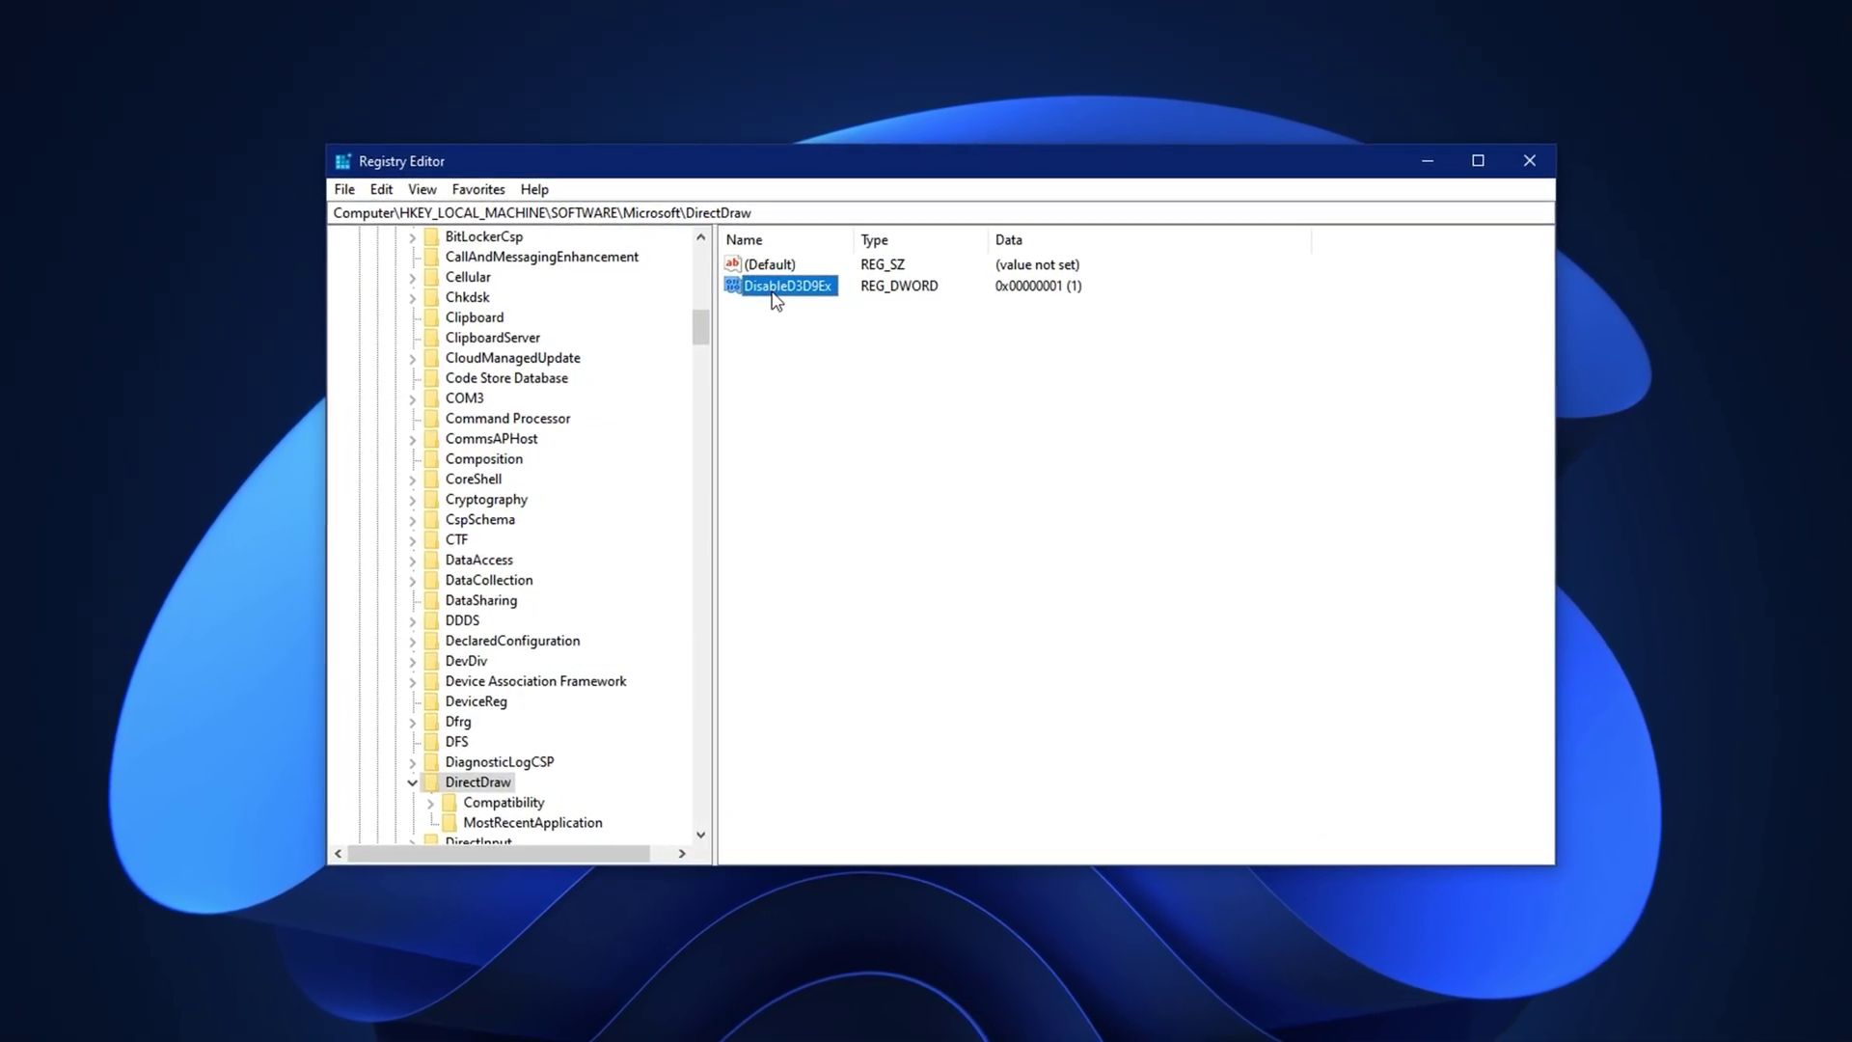
right_click(780, 392)
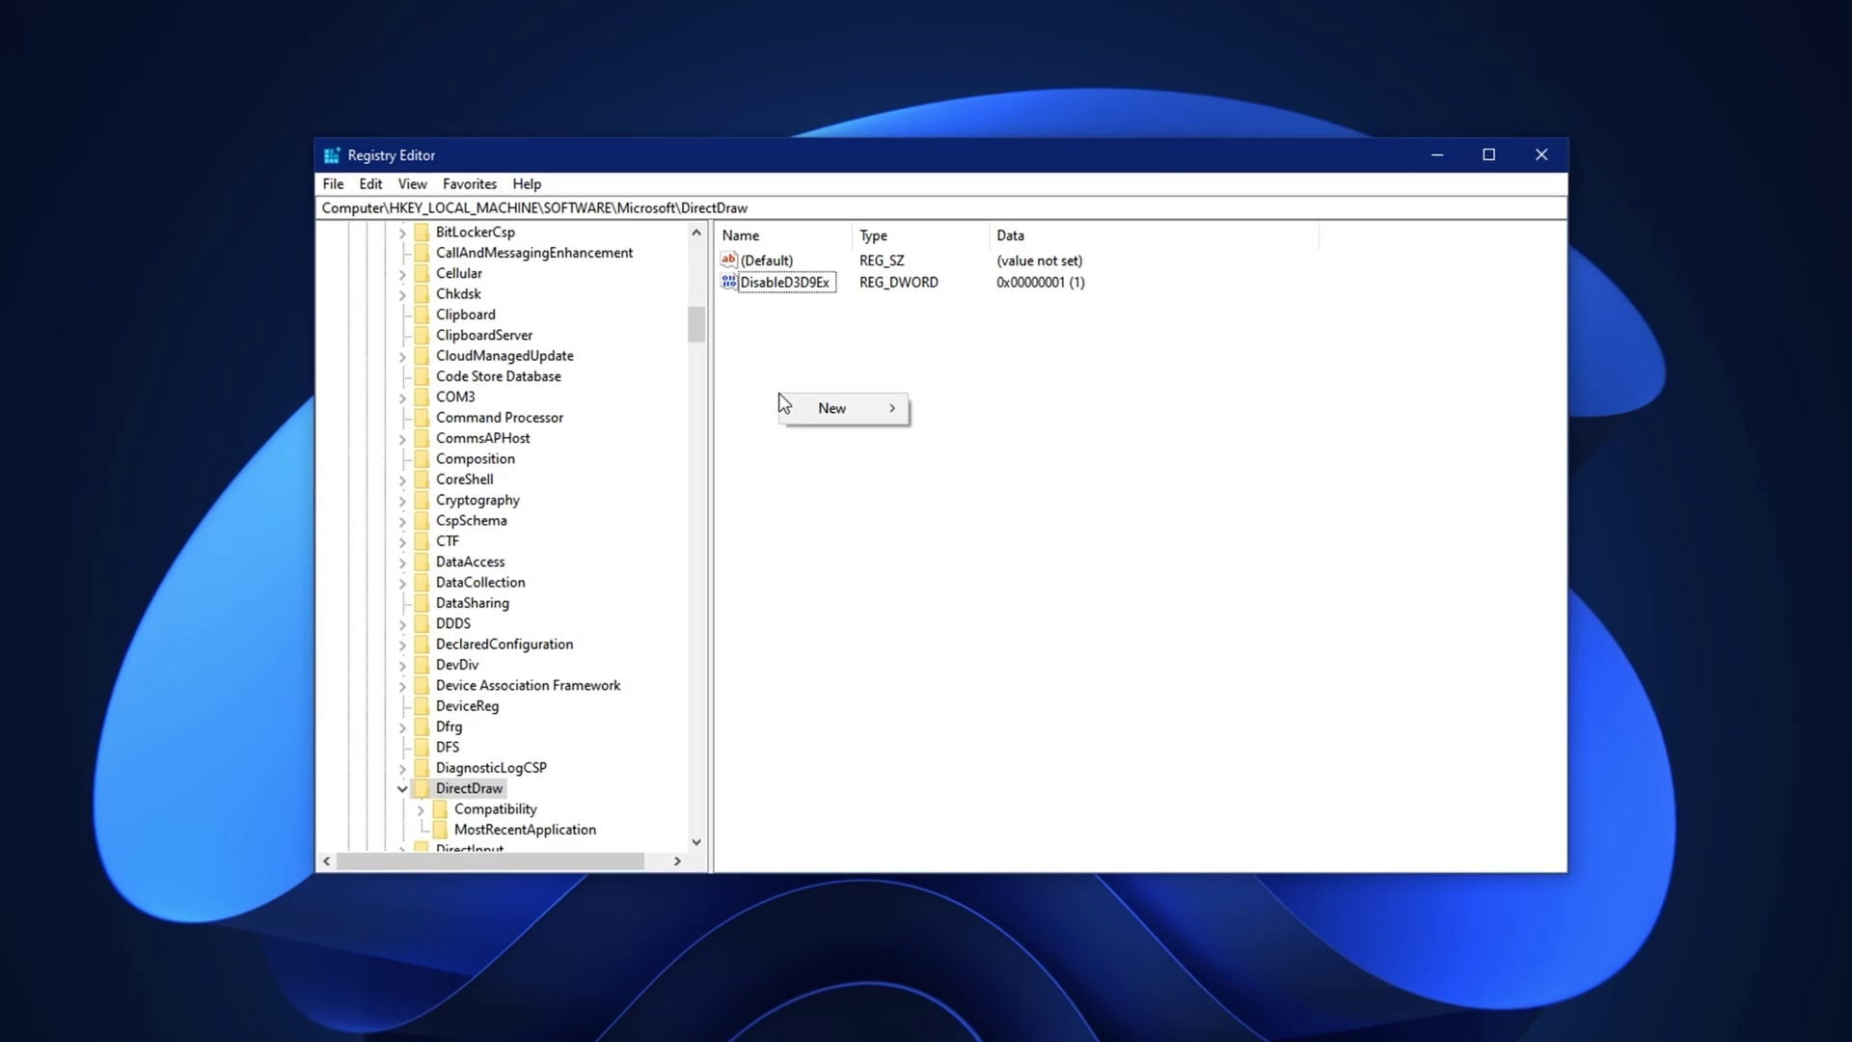
mouse_move(827, 409)
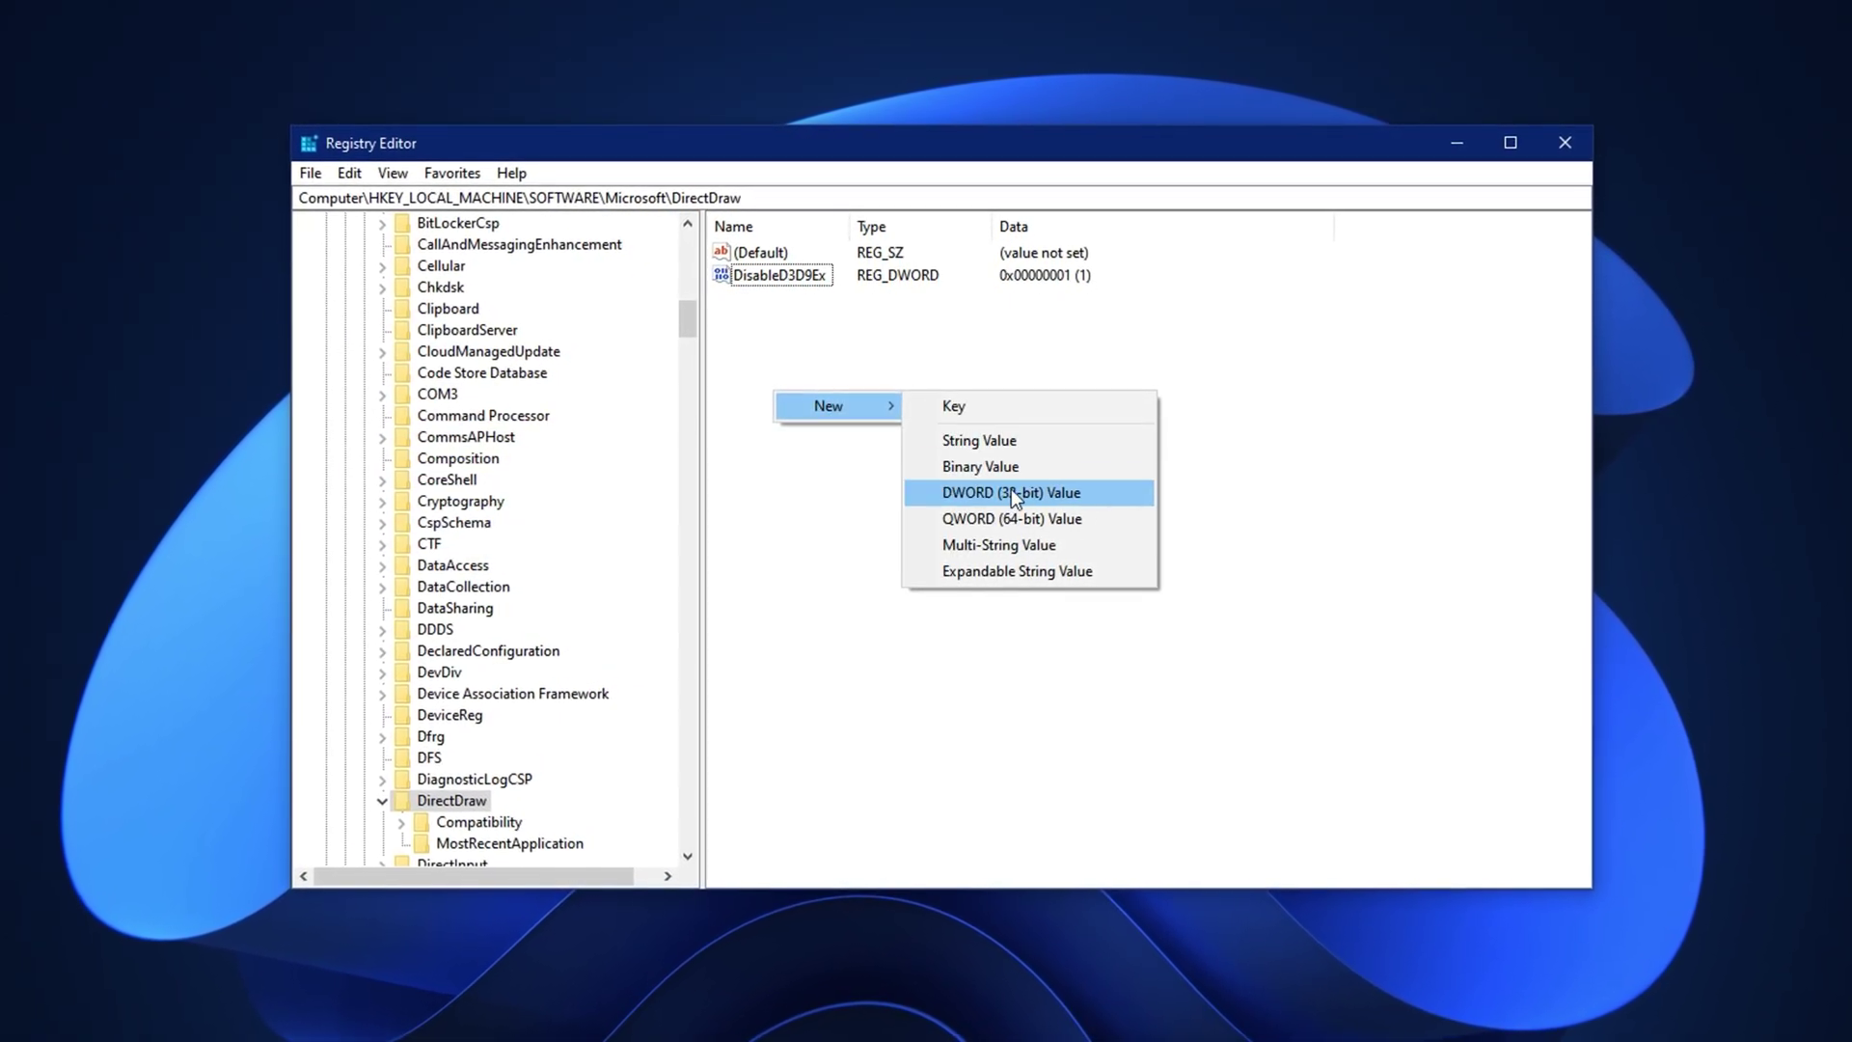
left_click(756, 344)
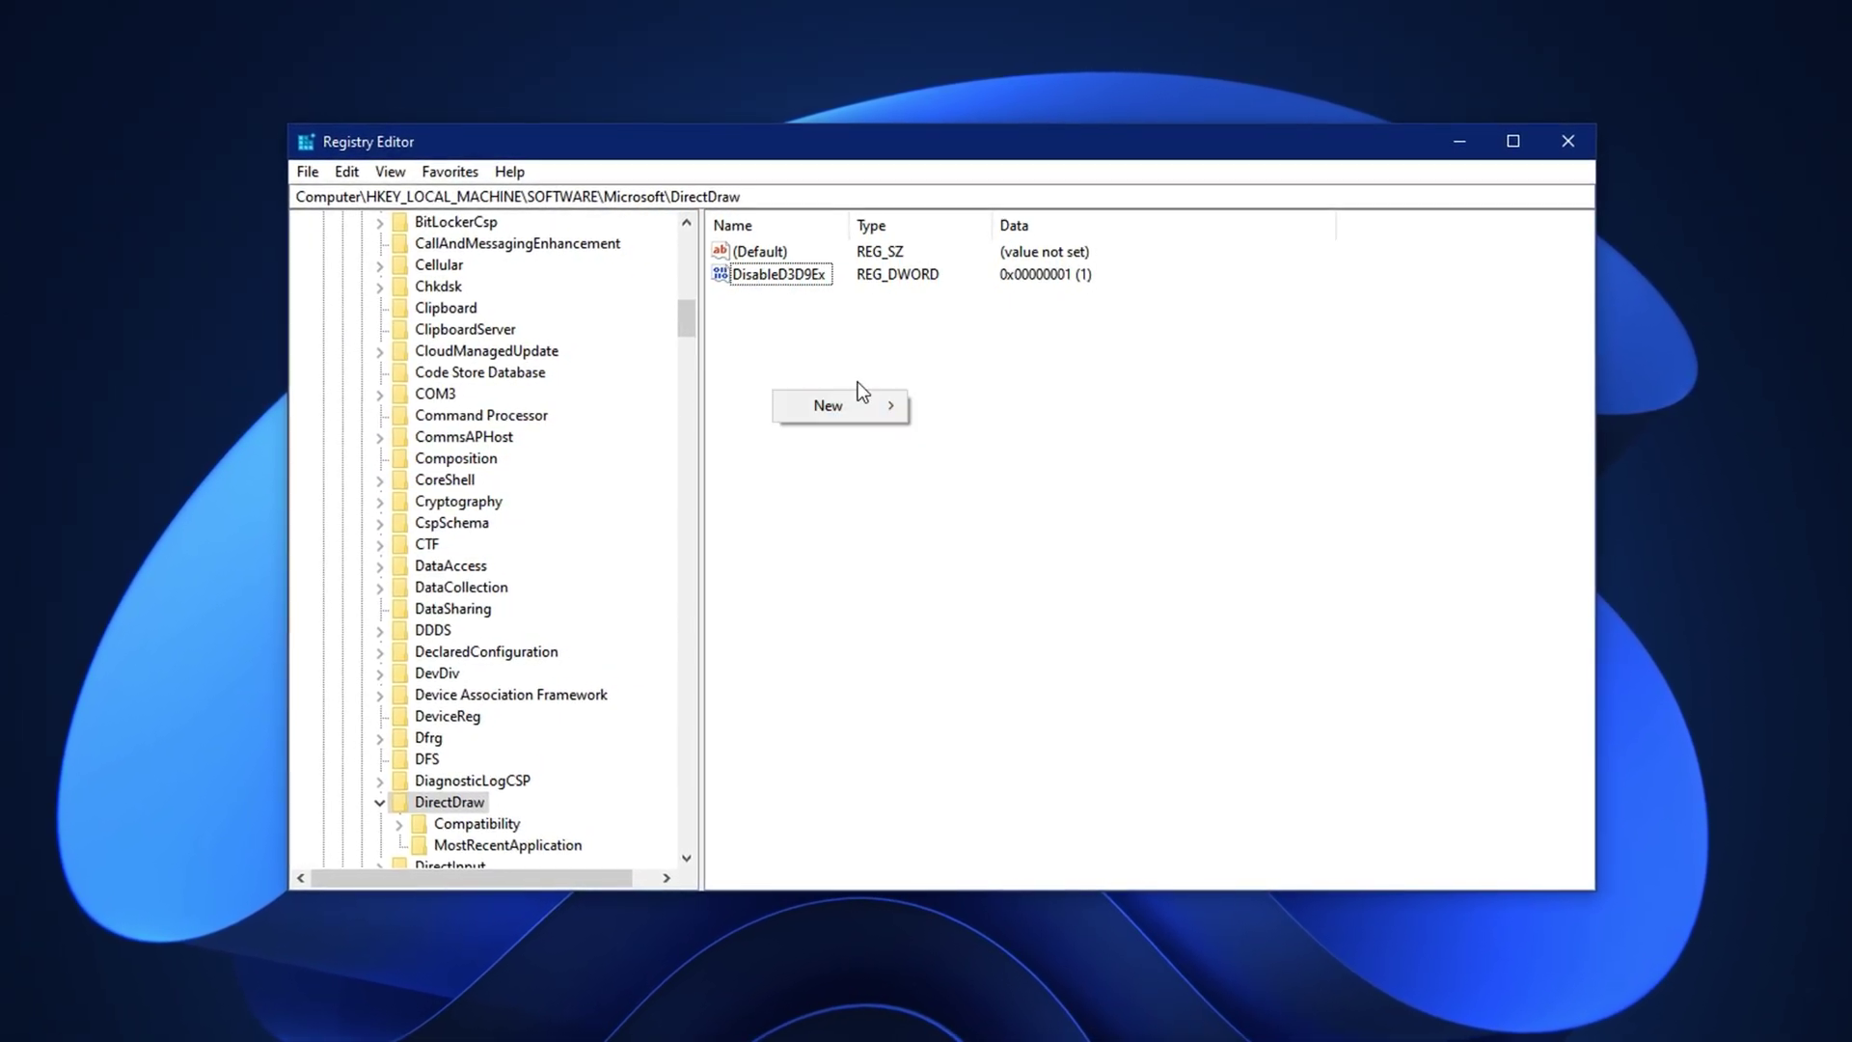
left_click(757, 273)
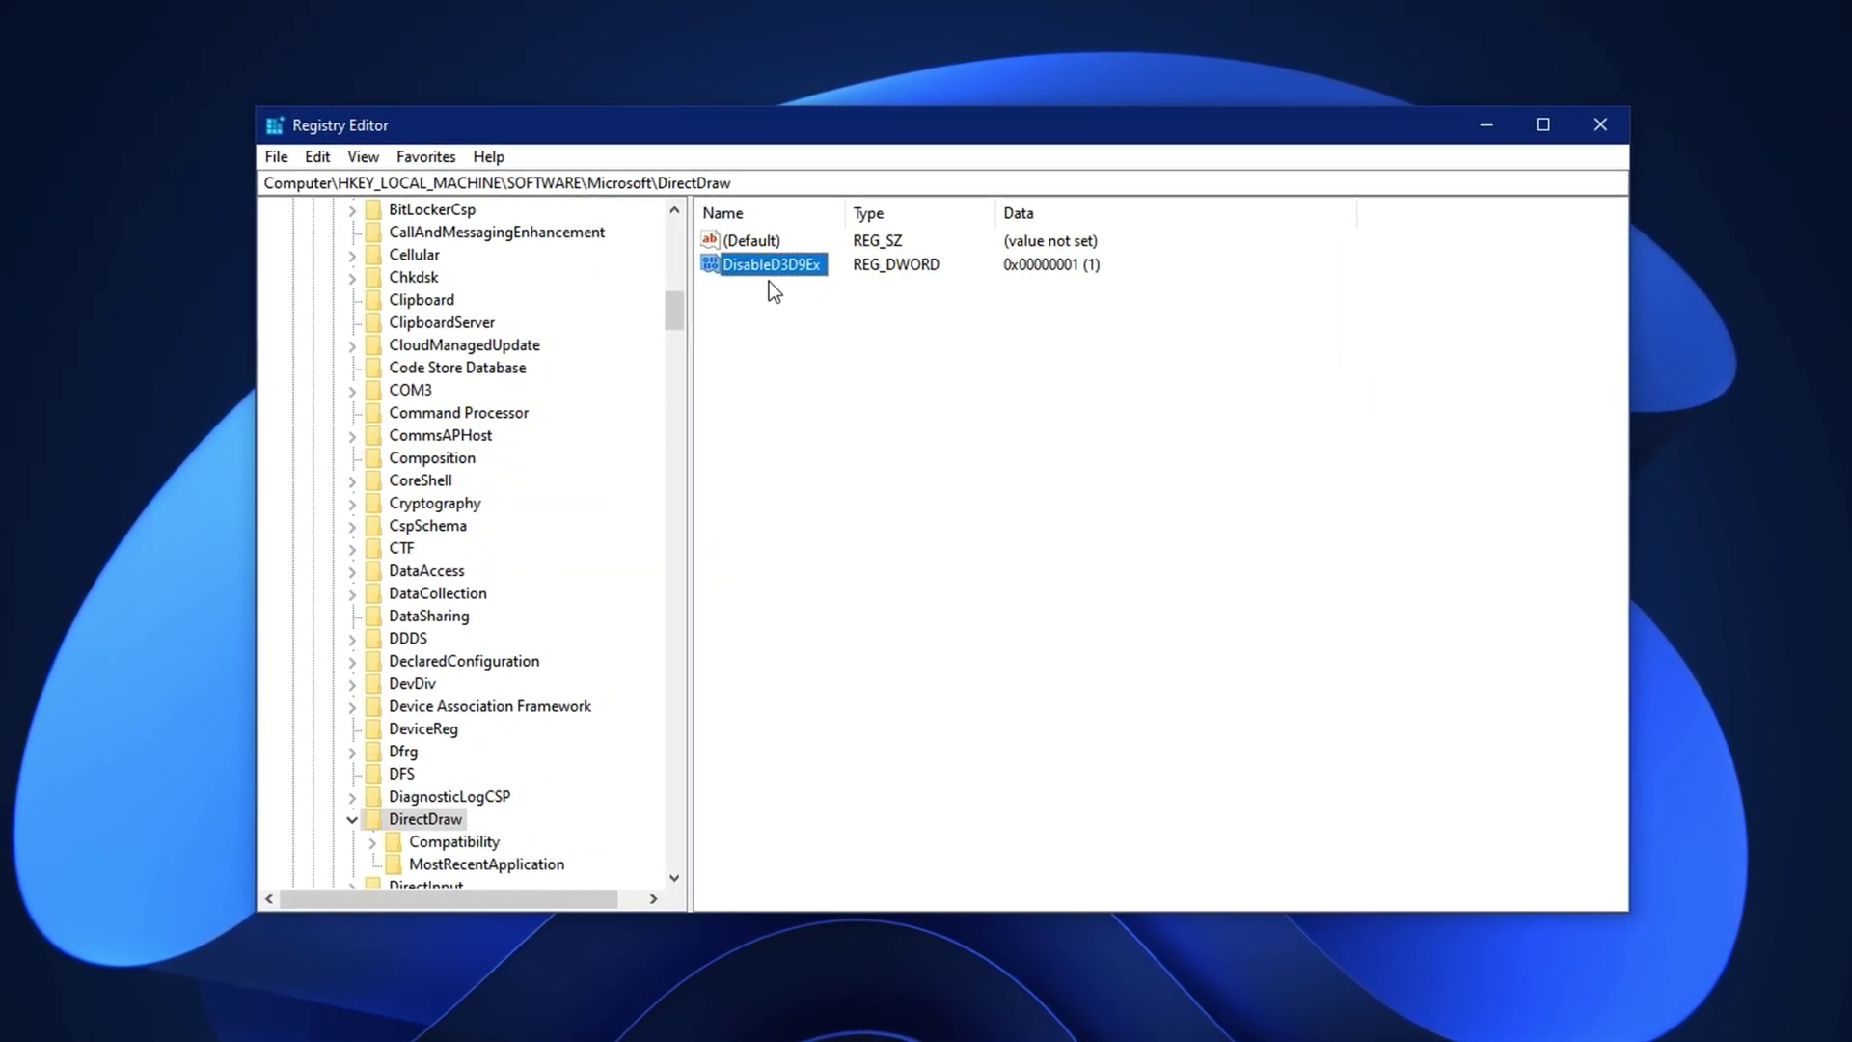
double_click(757, 270)
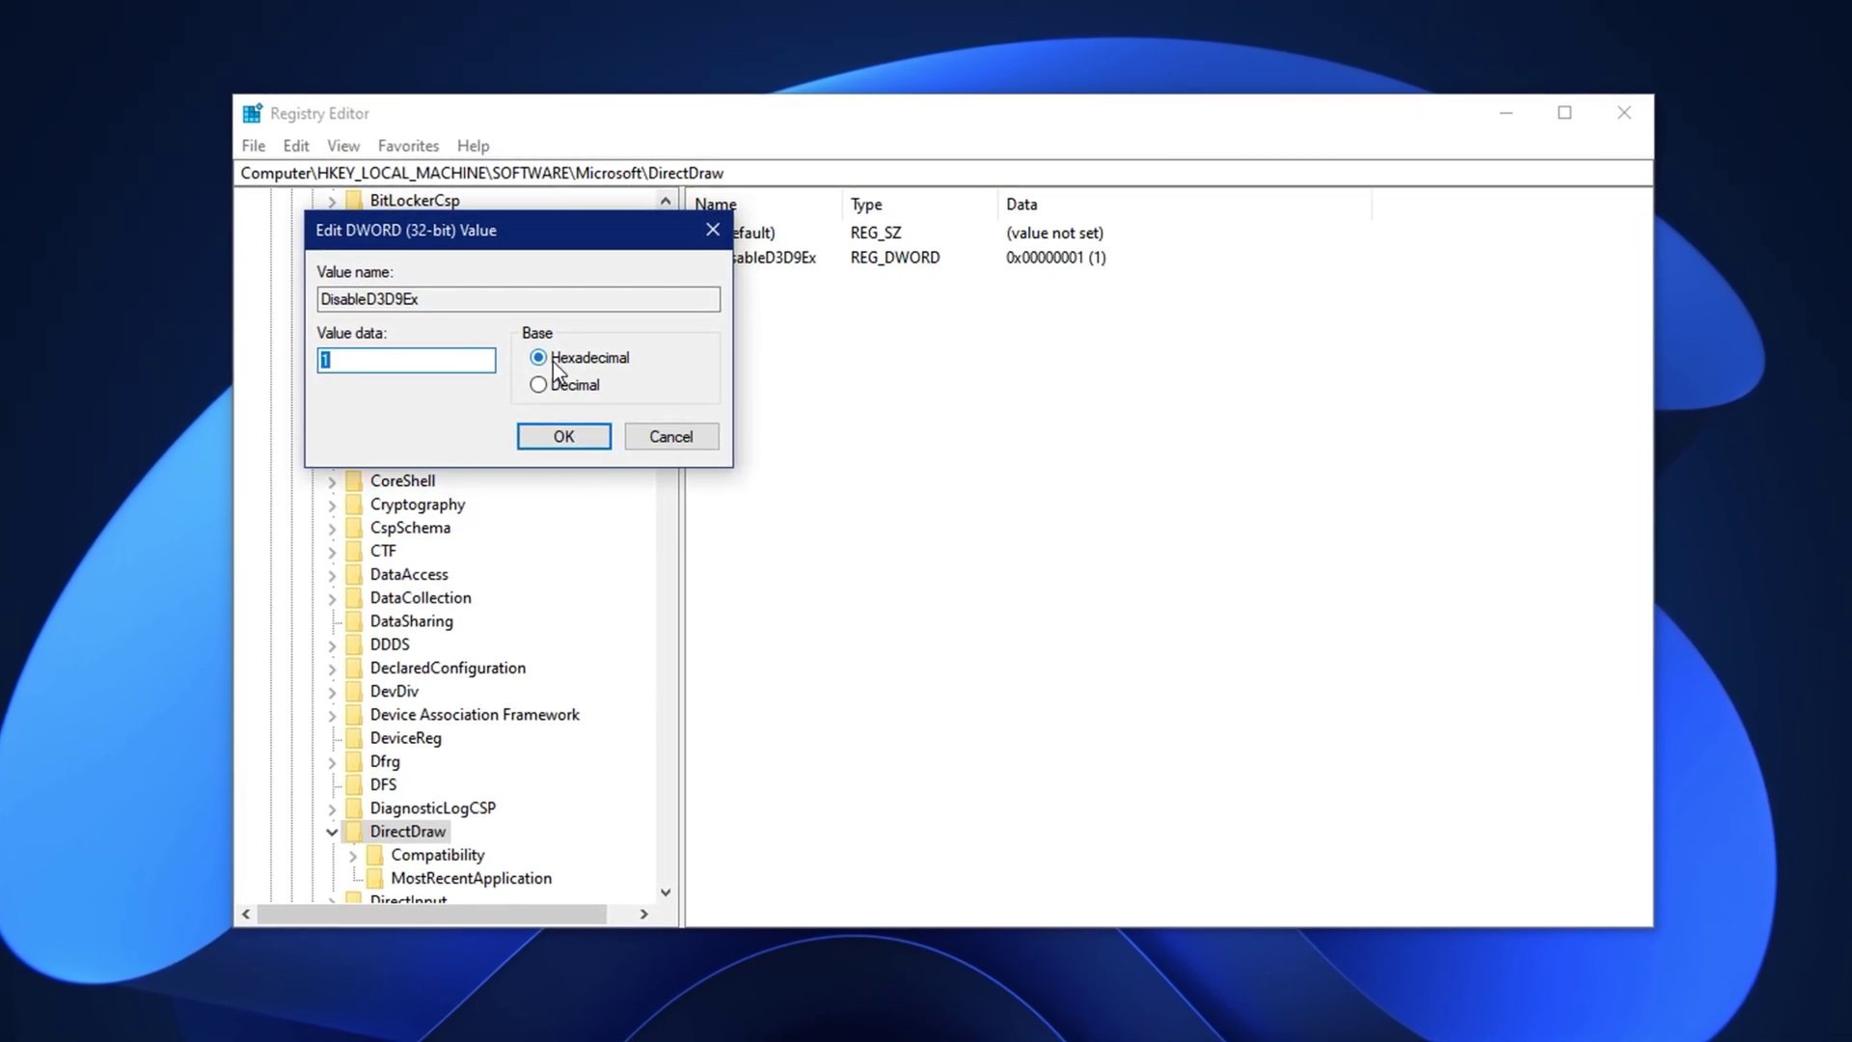
left_click(577, 385)
left_click(557, 435)
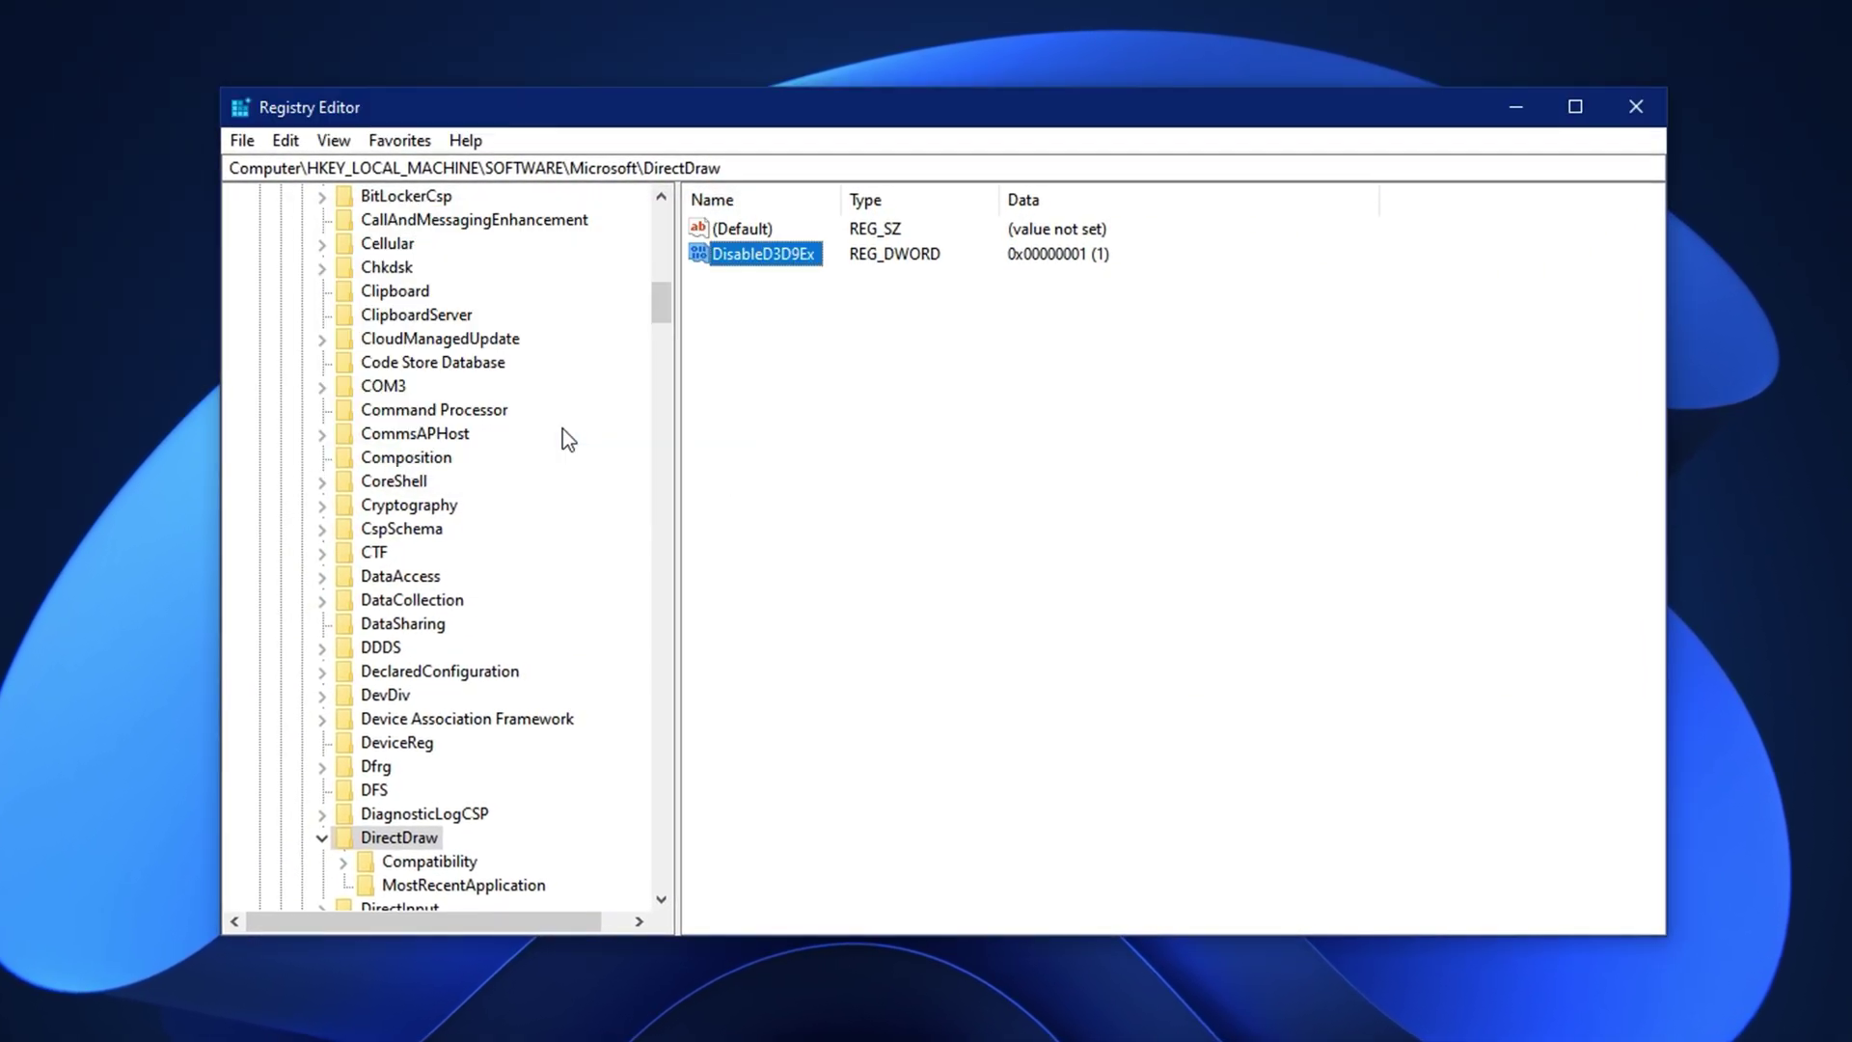
Deselect DisableD3D9Ex in the DirectDraw key
left_click(797, 343)
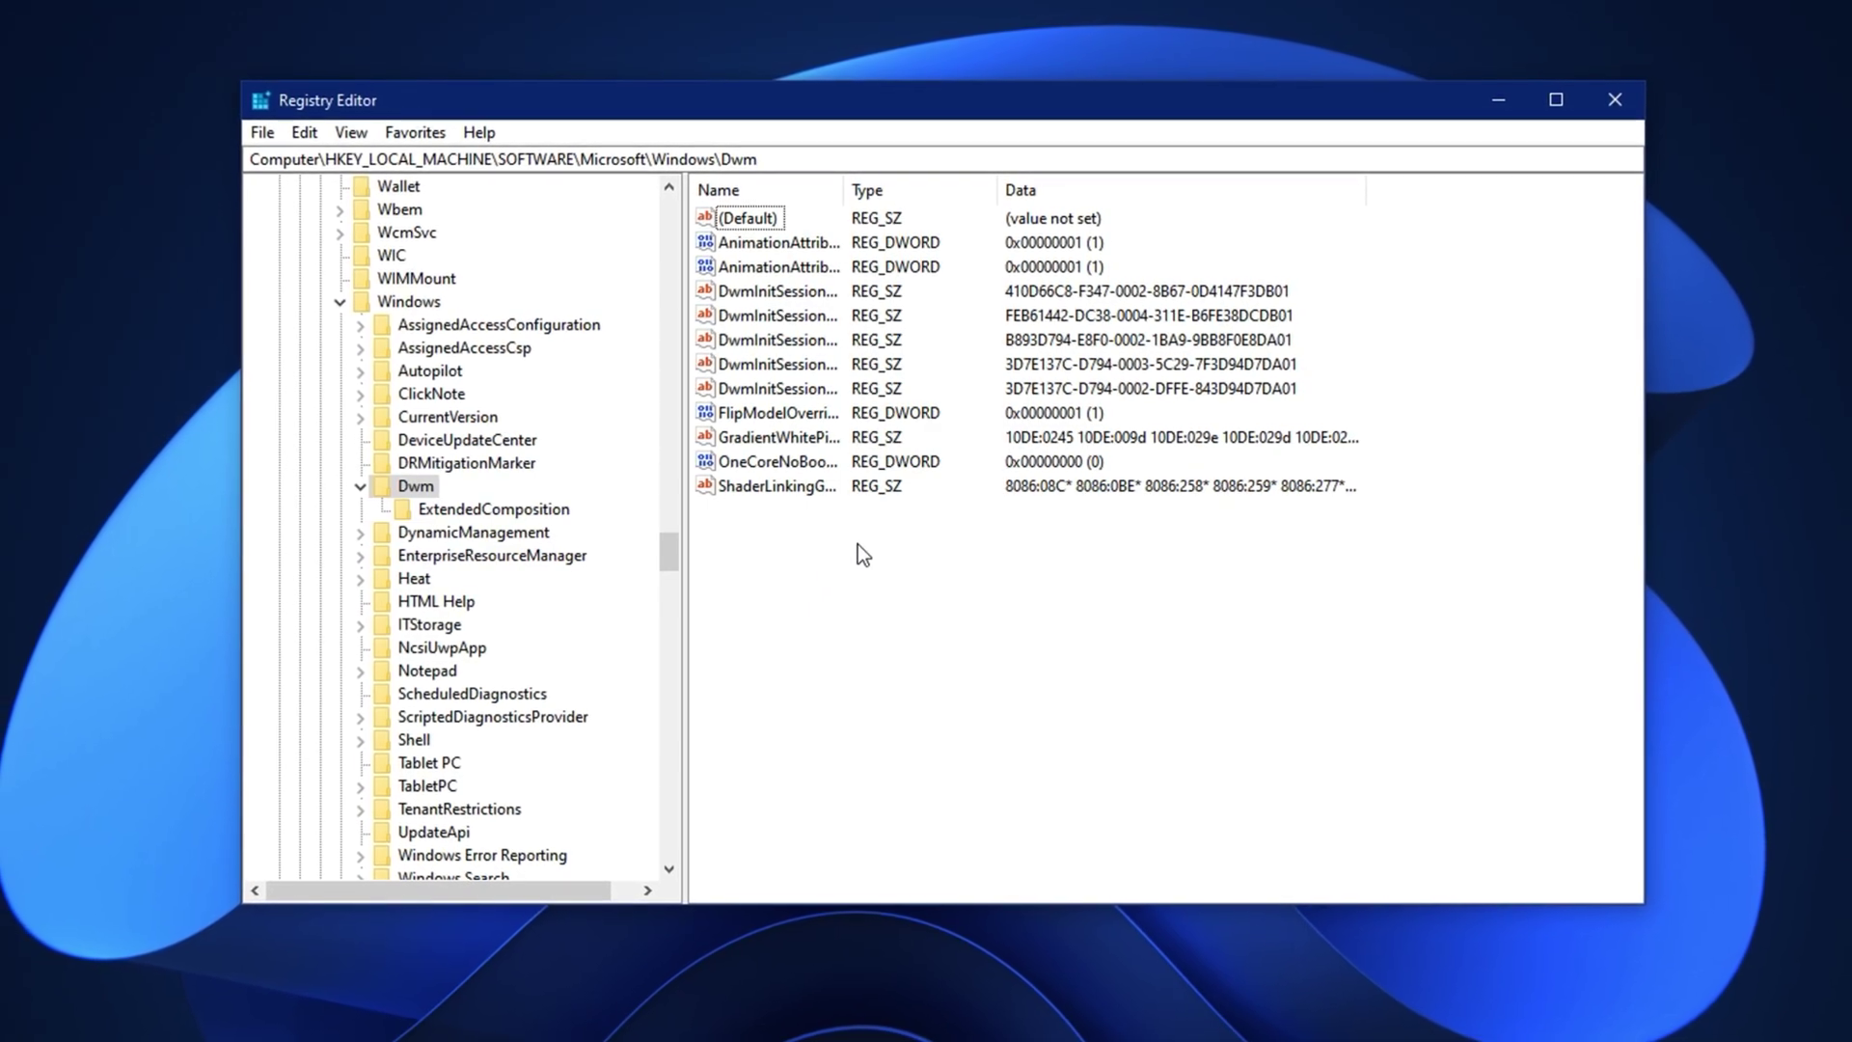
Set the FlipModelOverride DWORD in the Dwm key to decimal 1
left_click(819, 414)
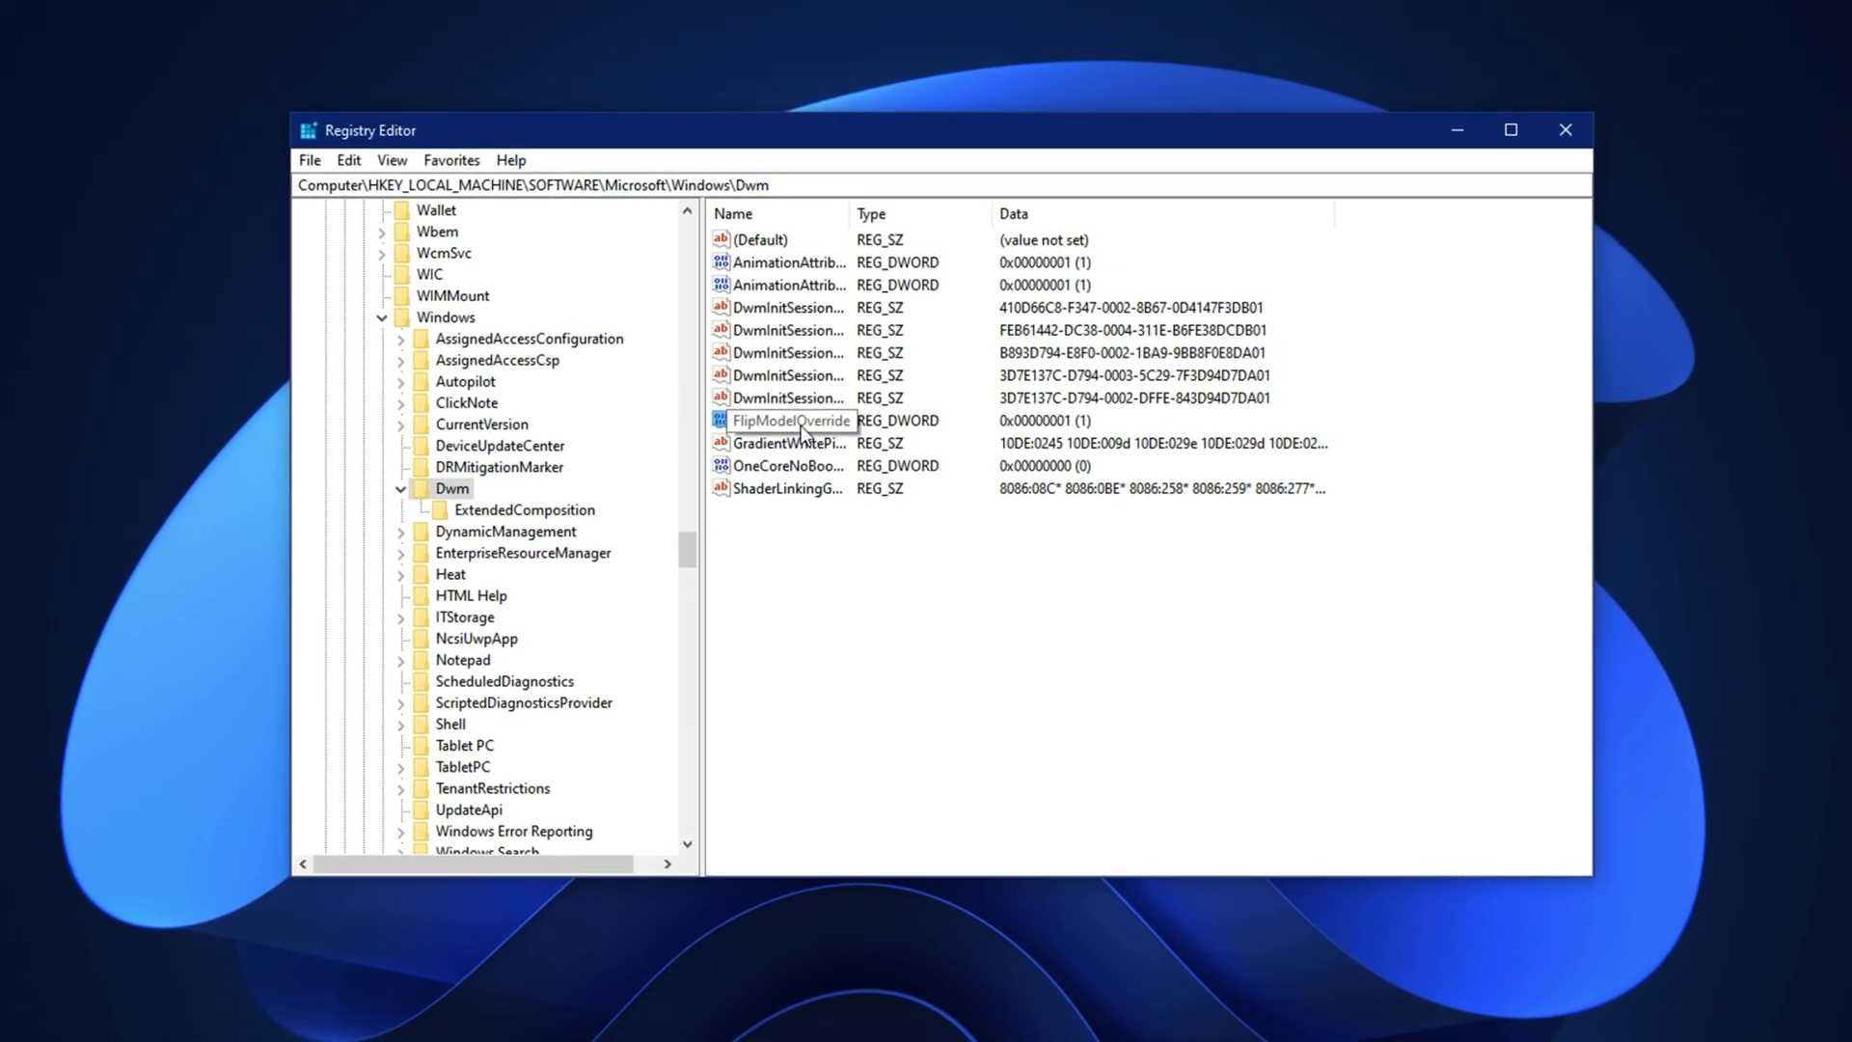
left_click(805, 425)
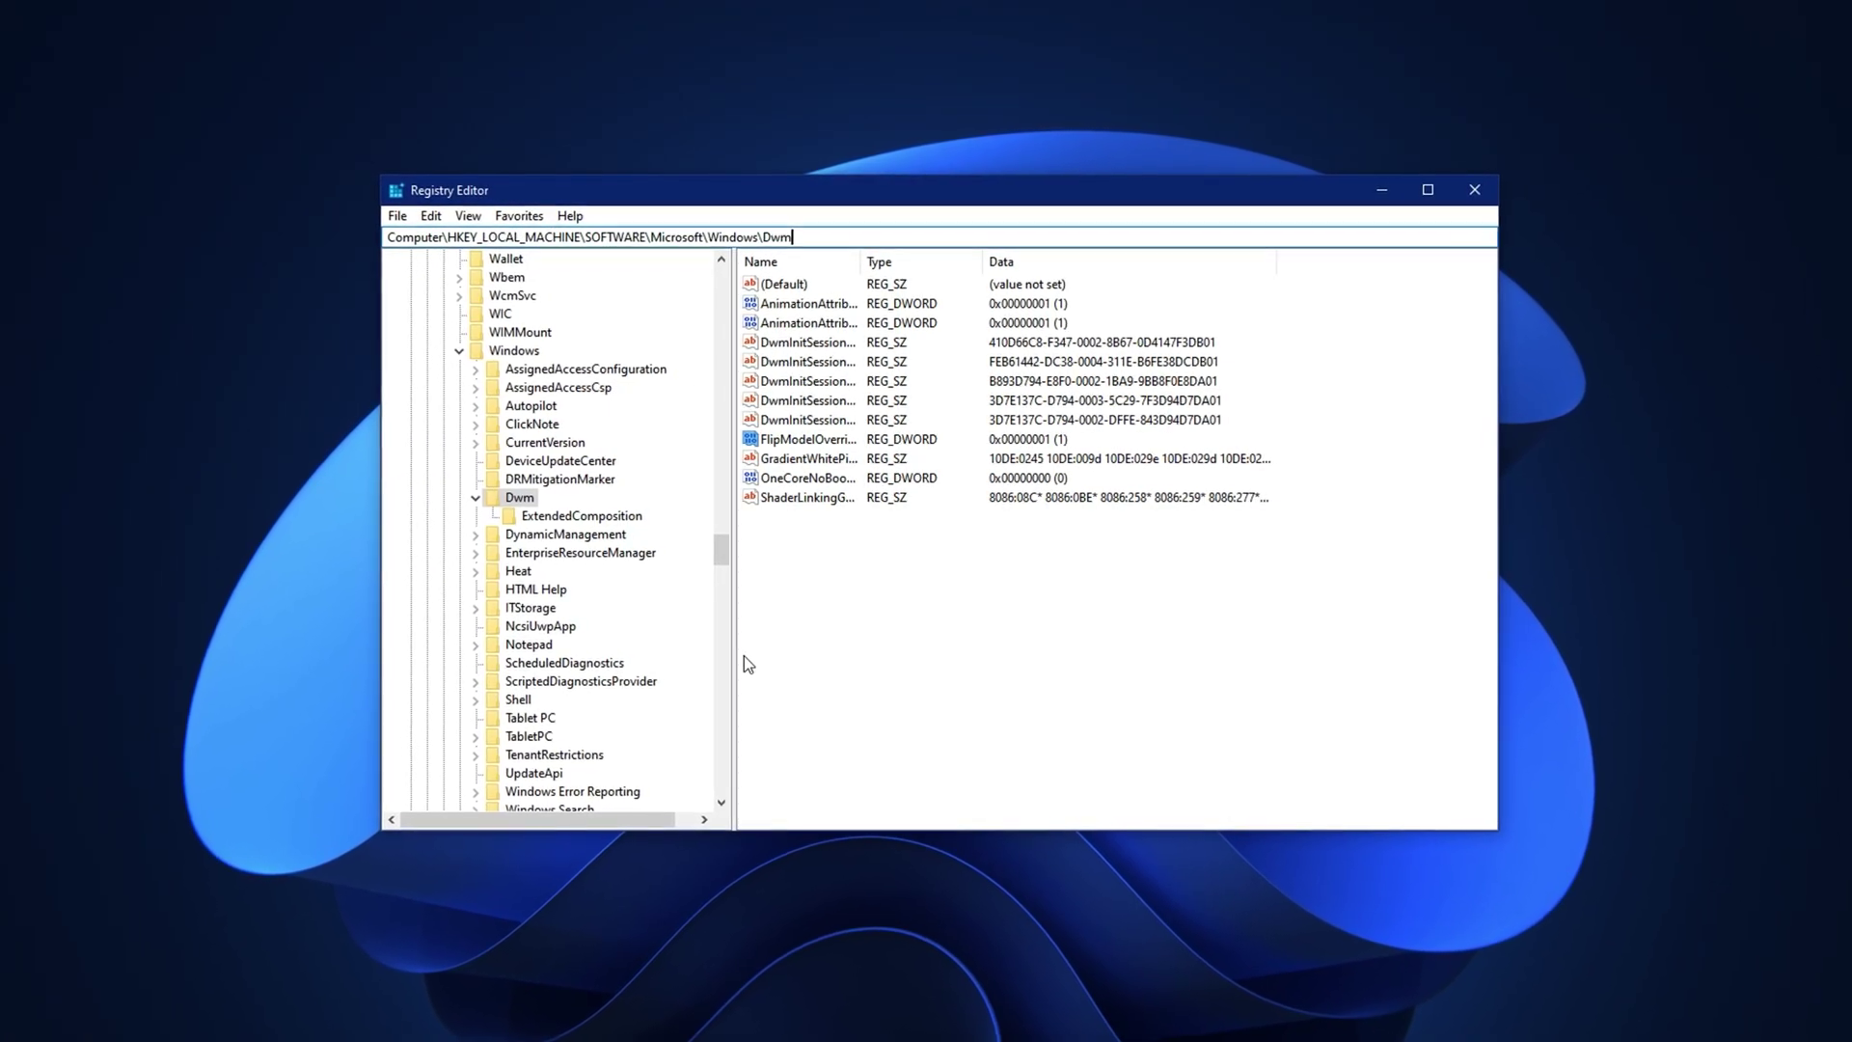
left_click(783, 442)
right_click(798, 580)
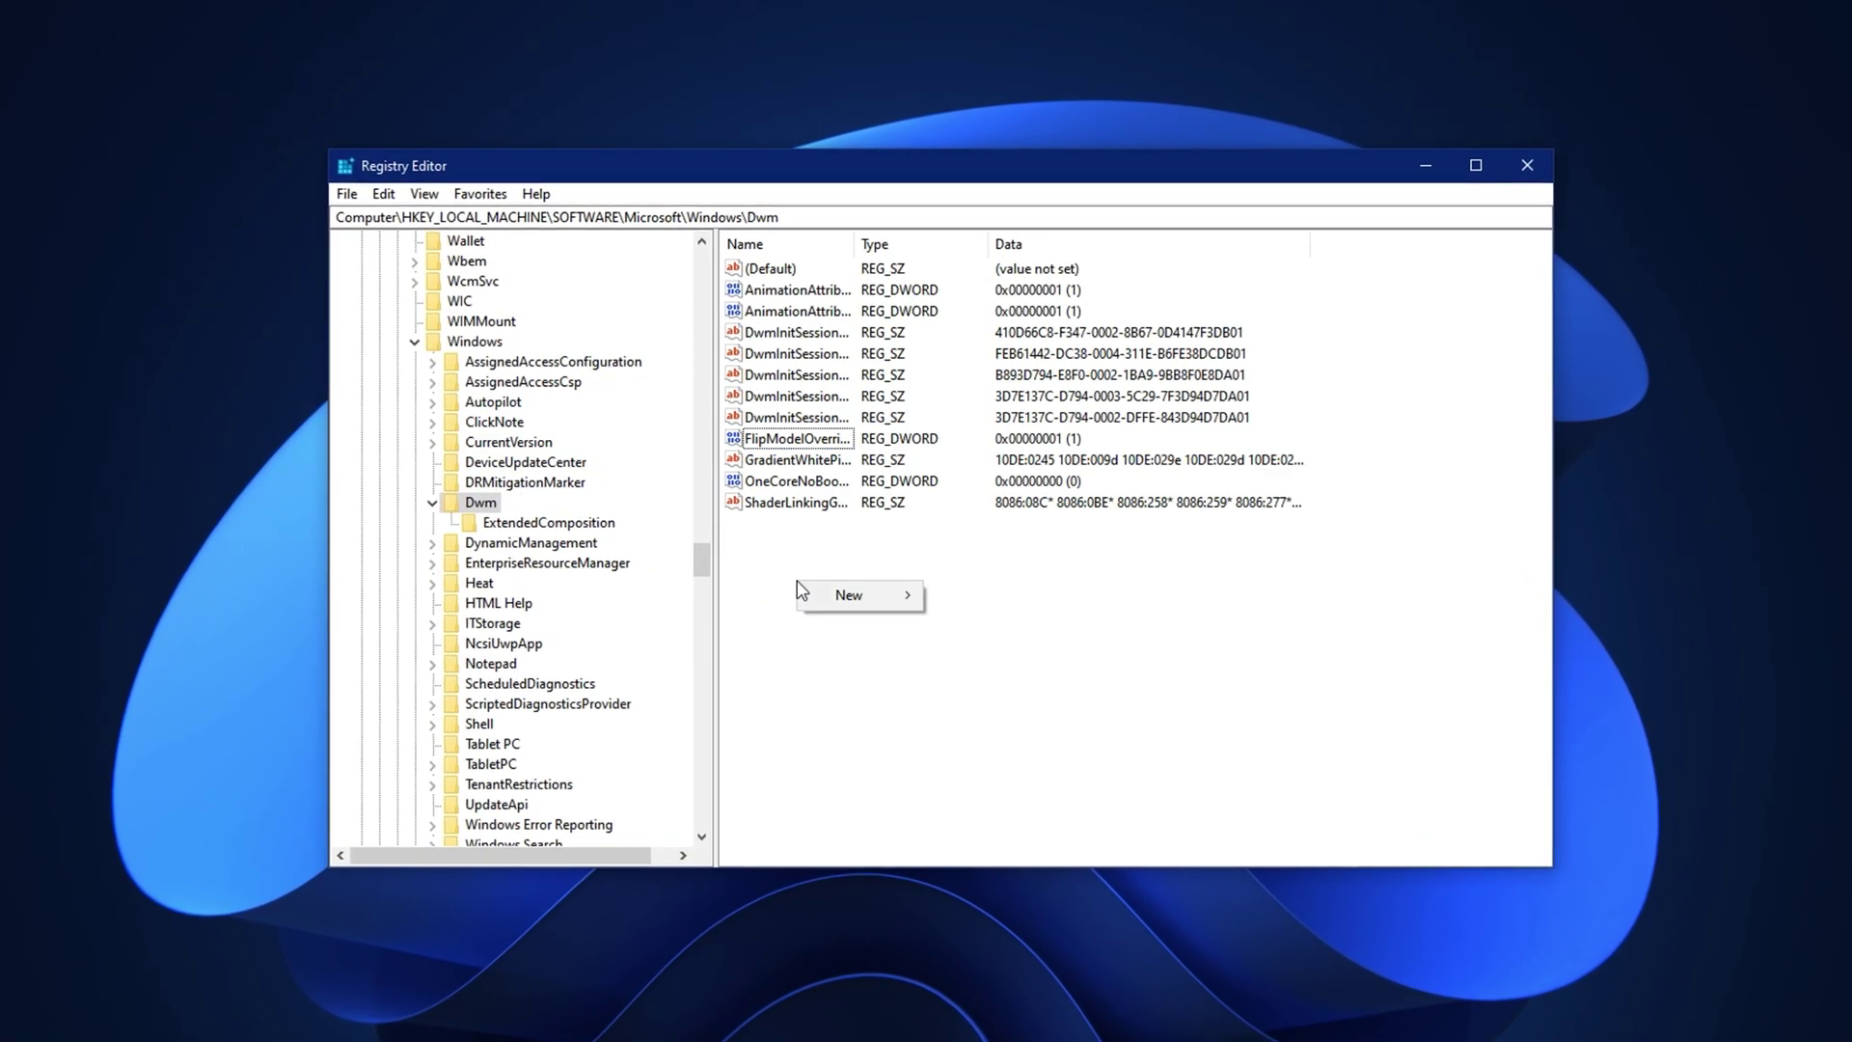
mouse_move(846, 598)
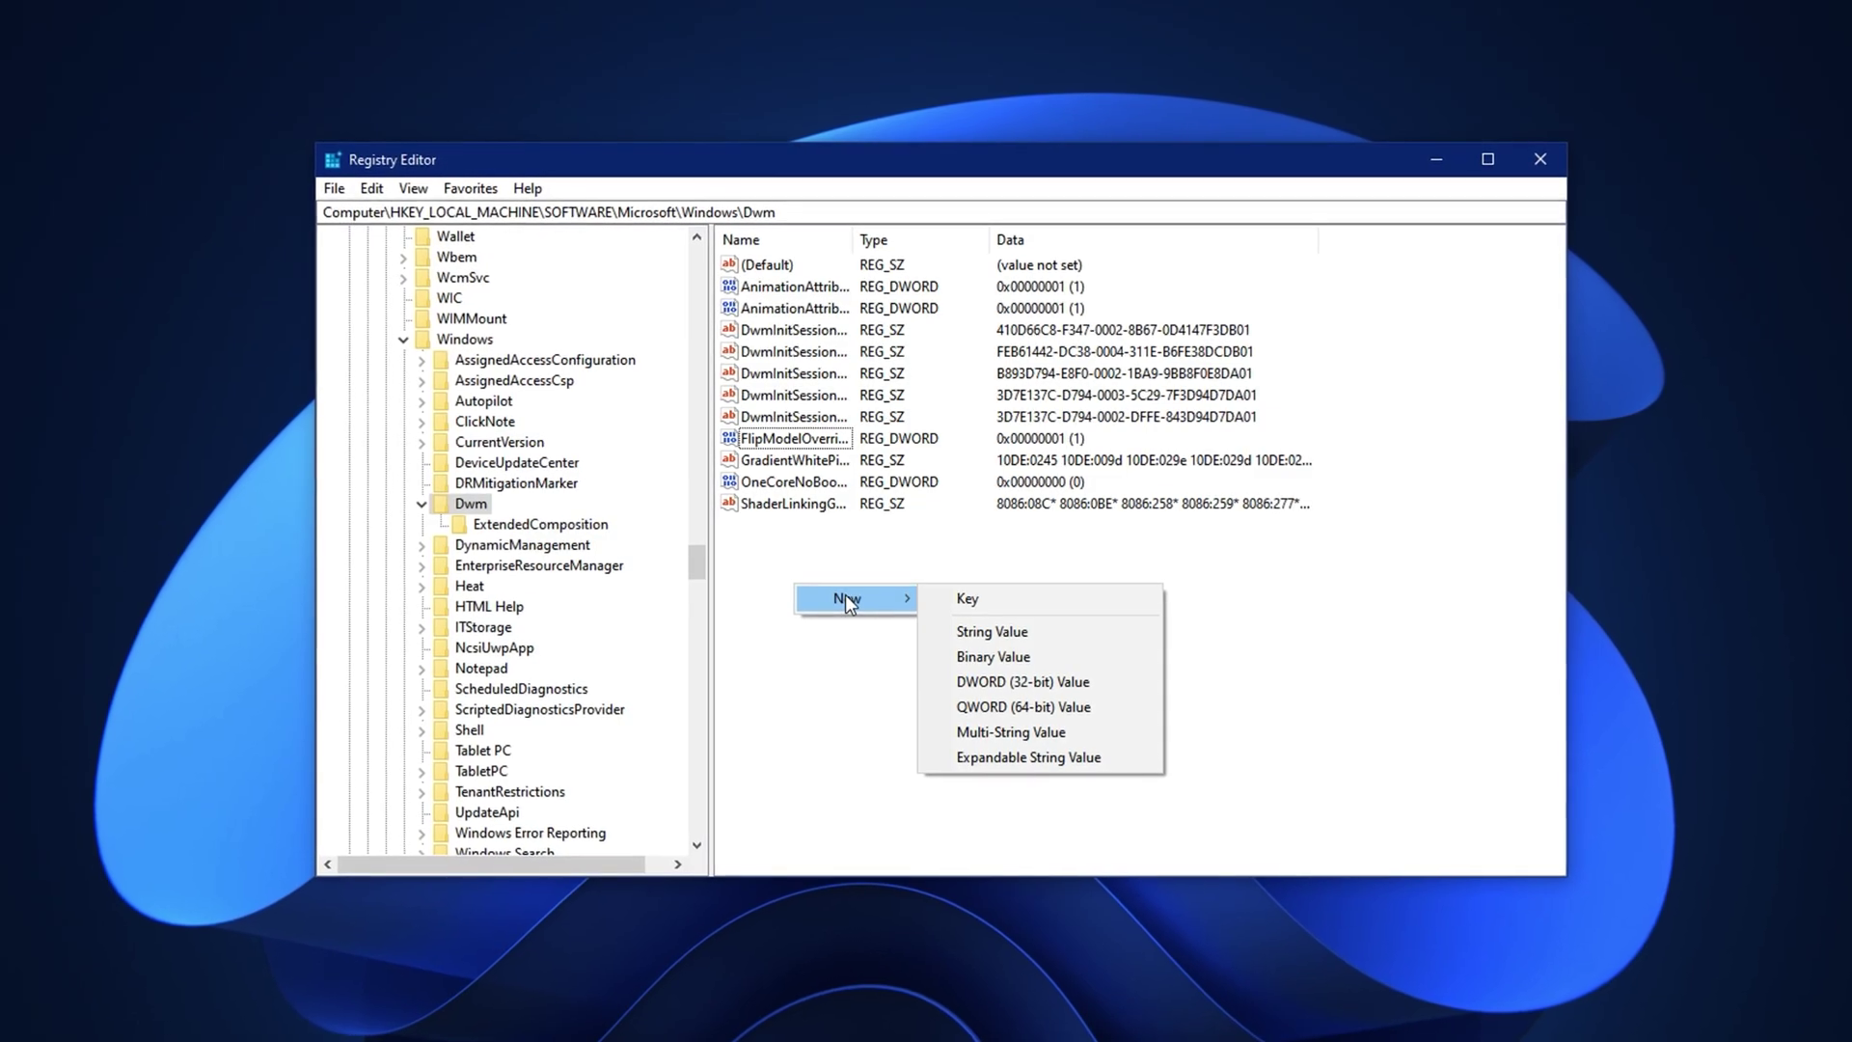
left_click(1051, 676)
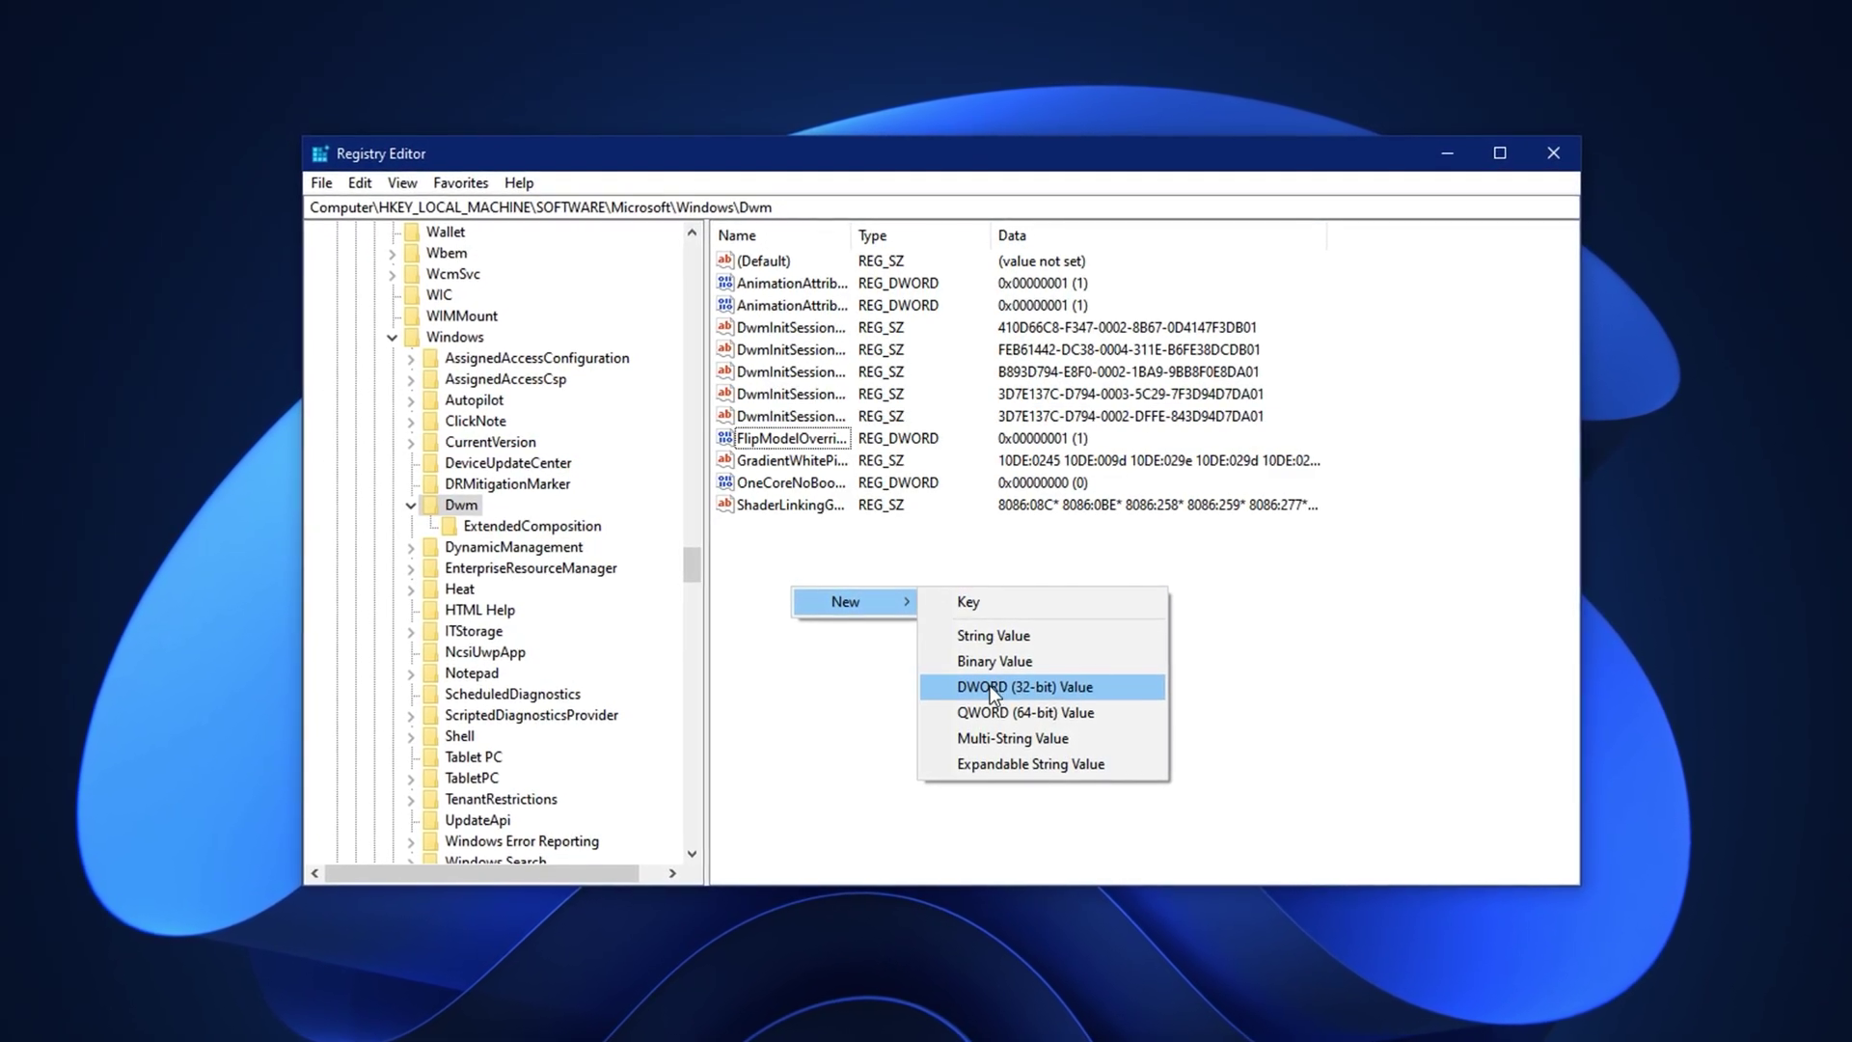
left_click(759, 562)
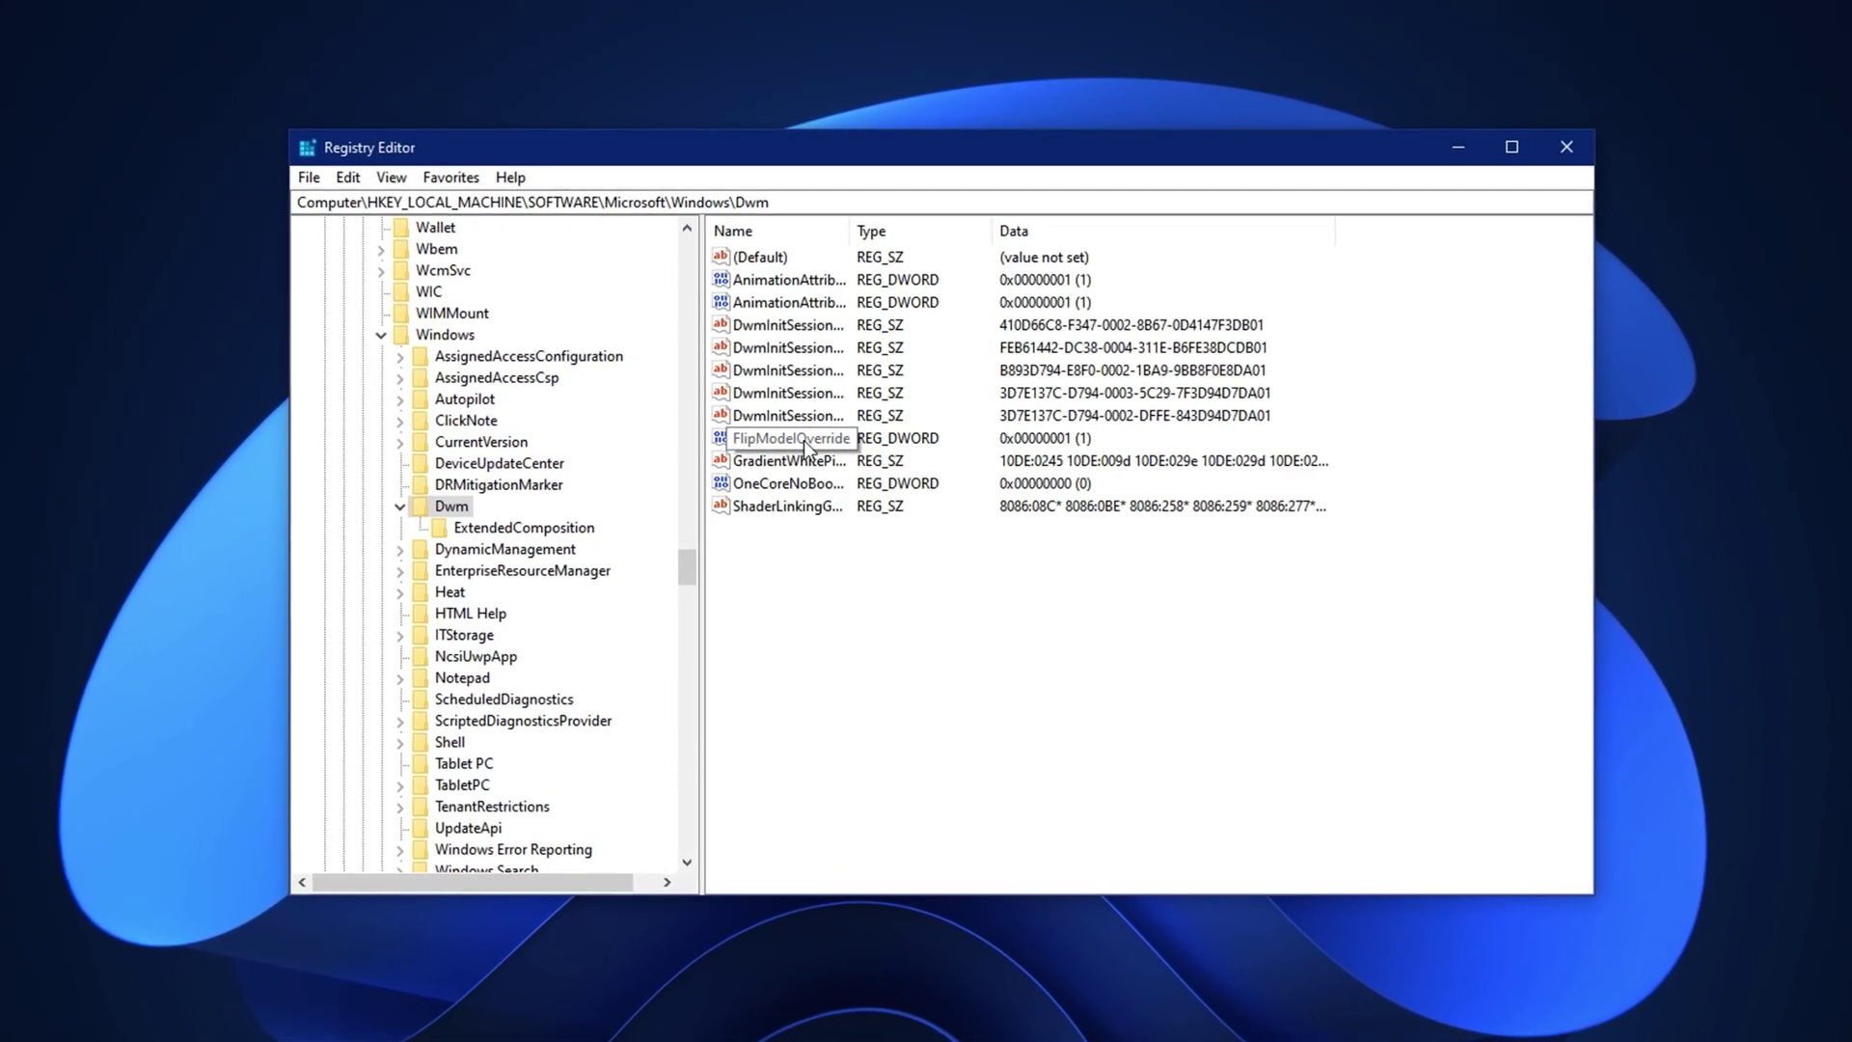
double_click(787, 444)
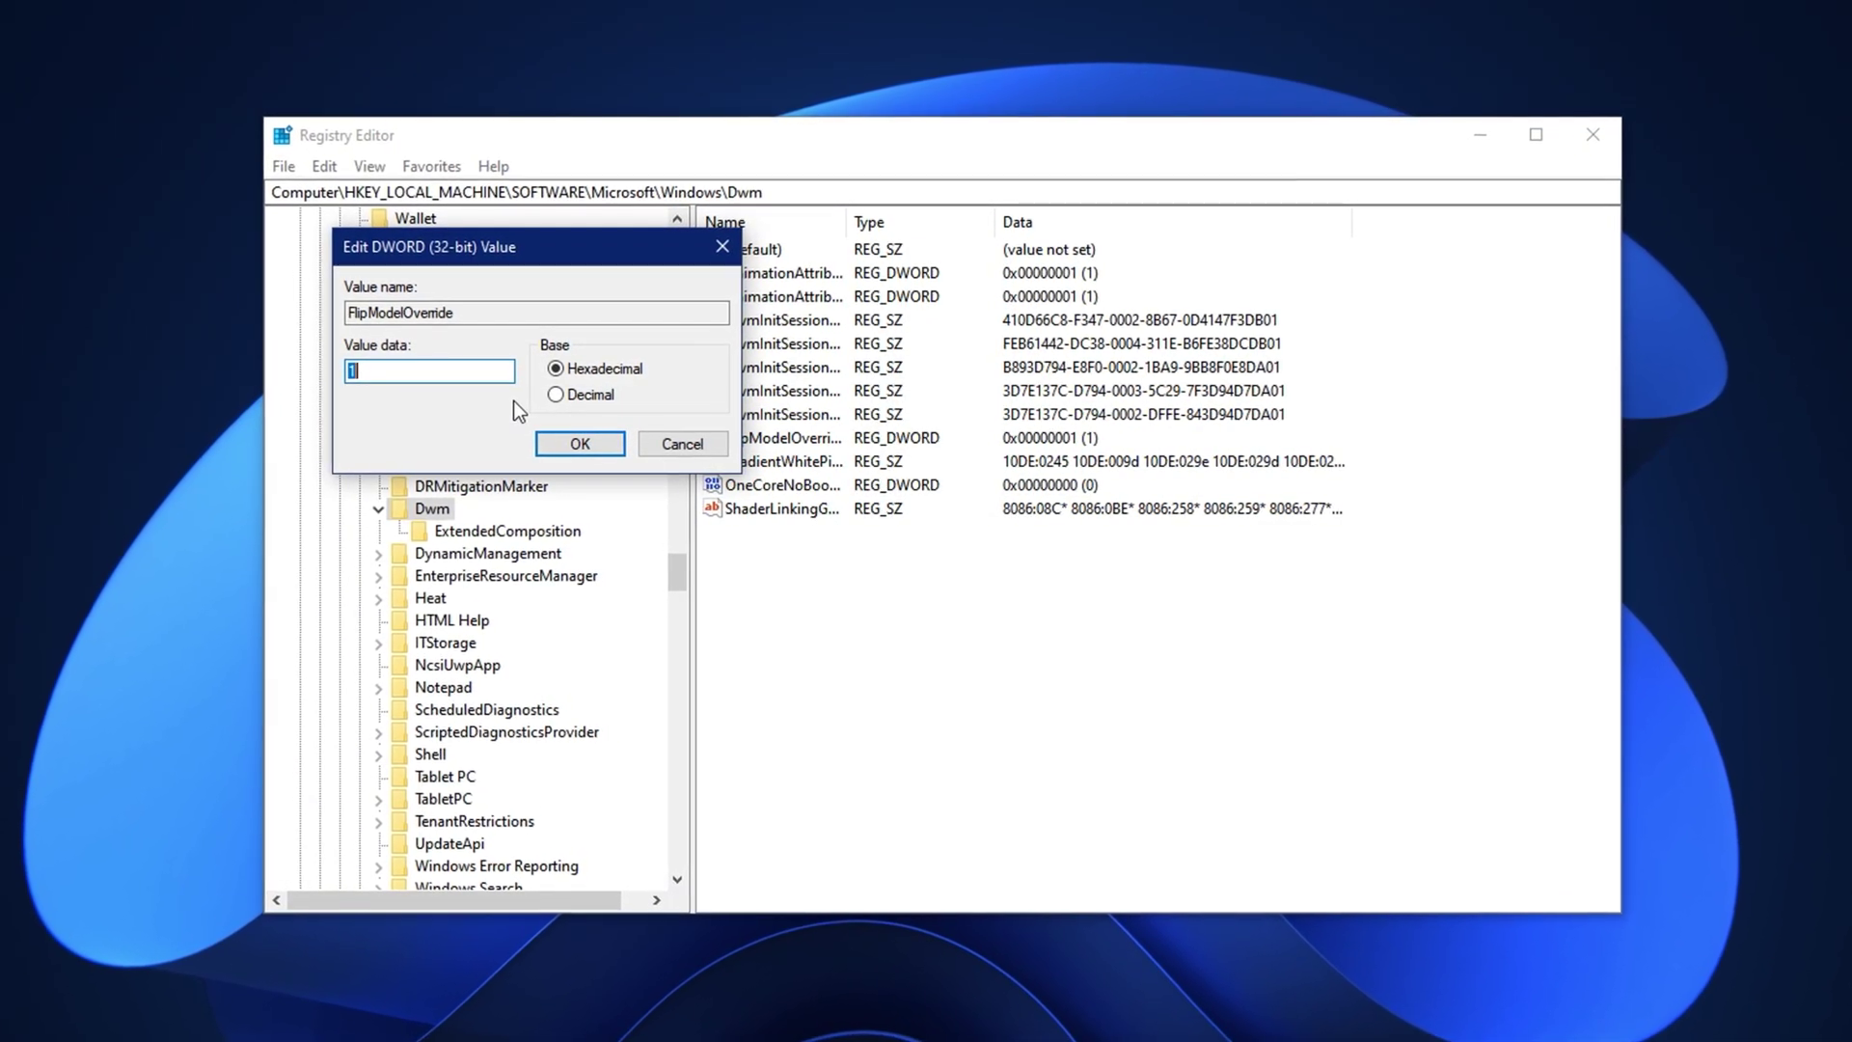
left_click(575, 395)
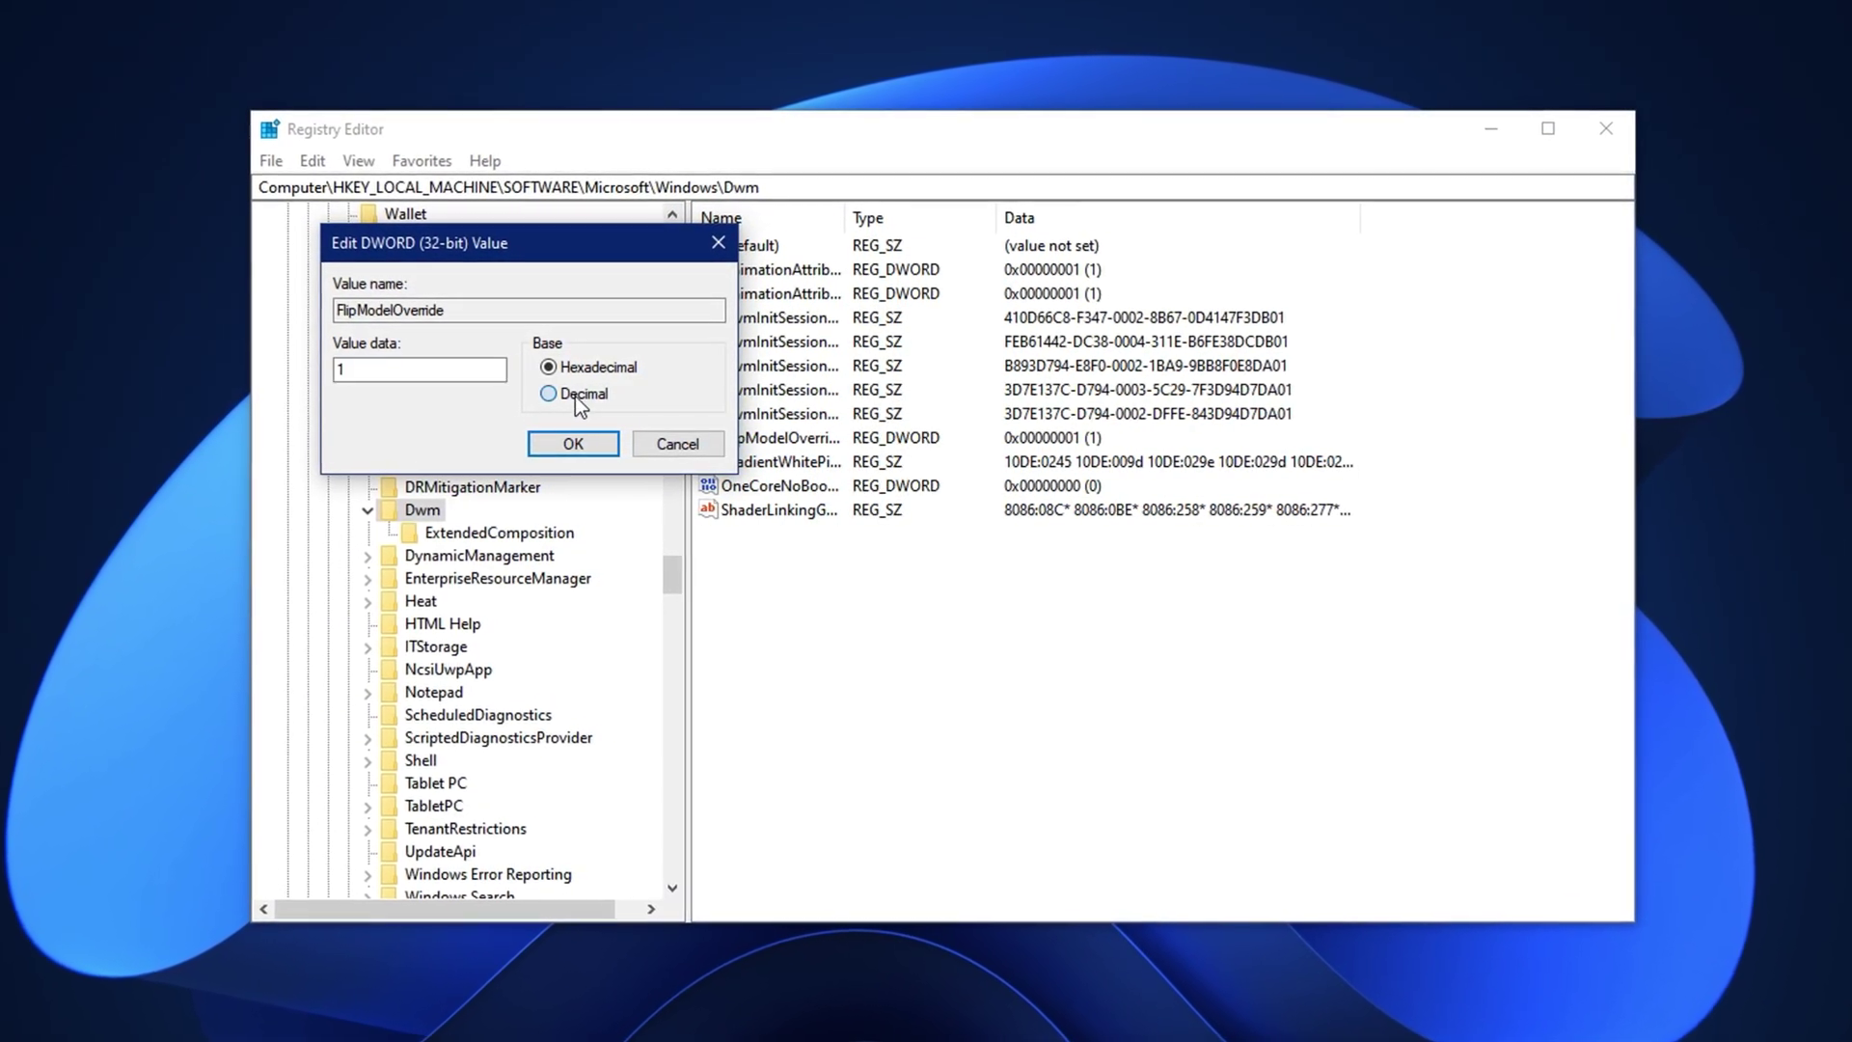
left_click(571, 444)
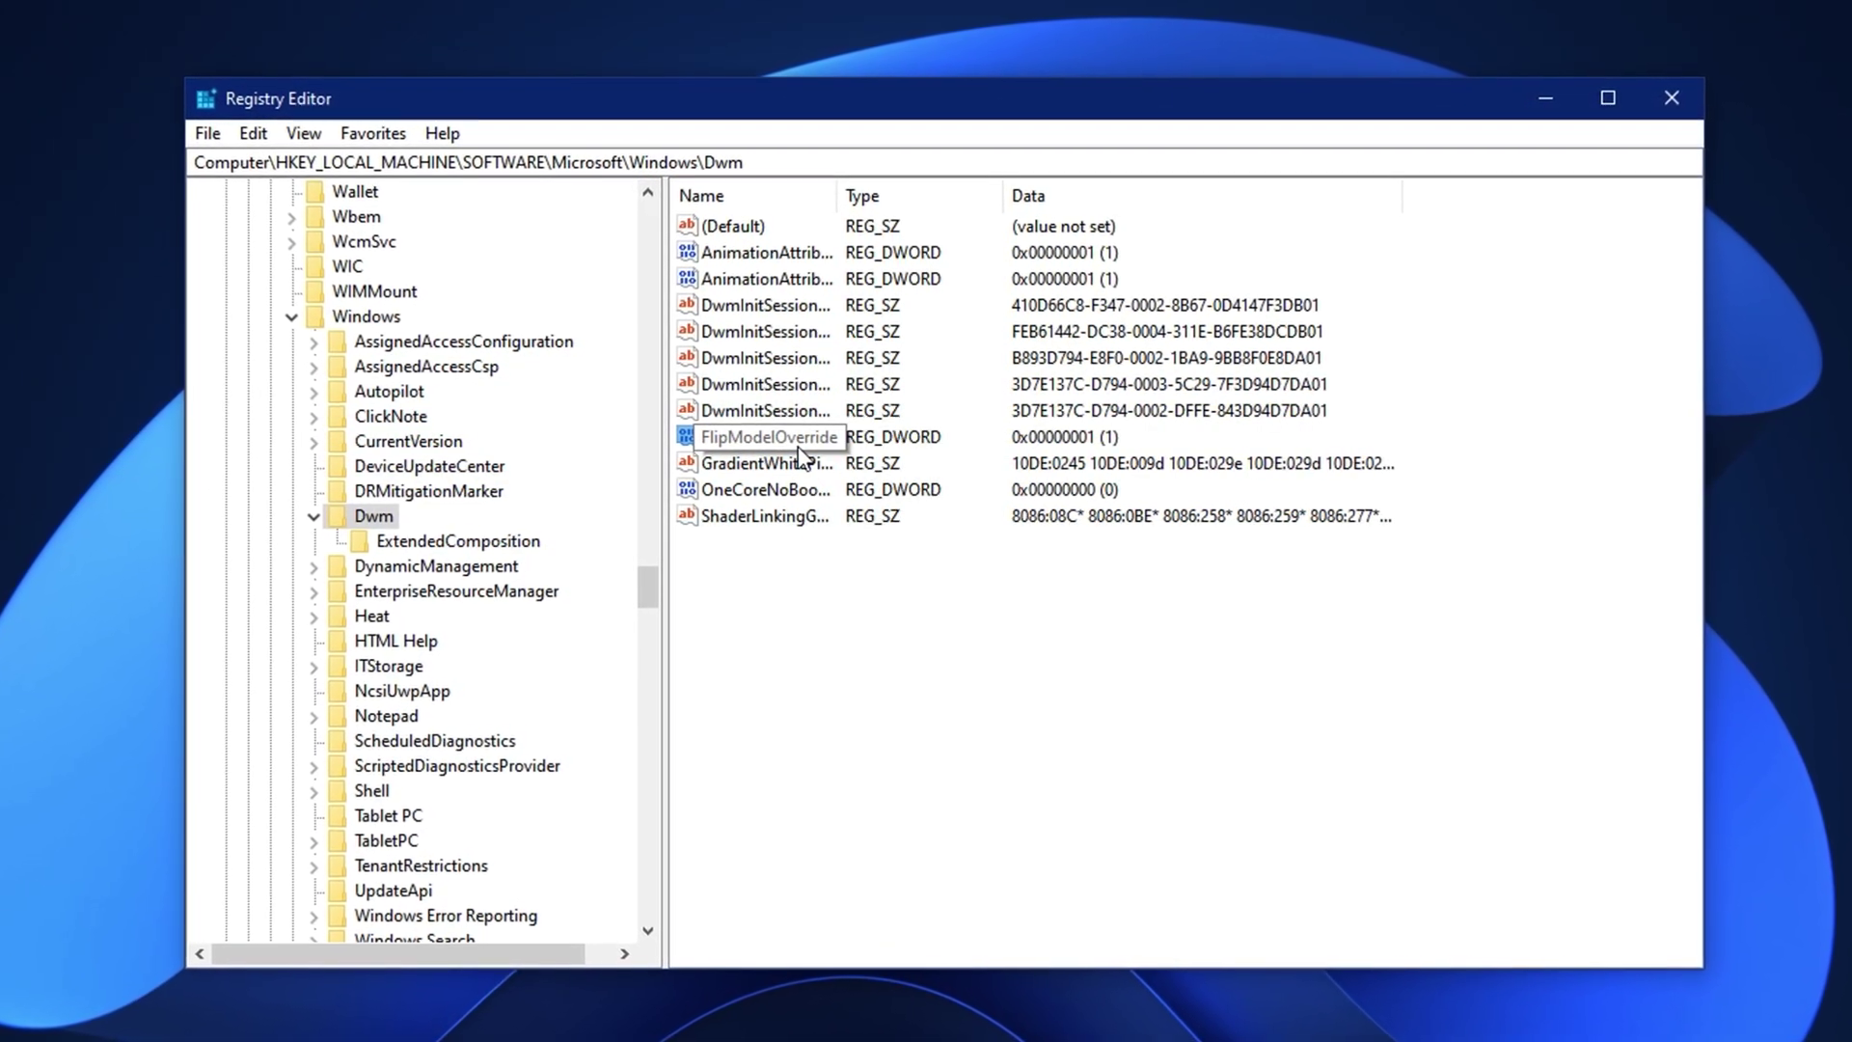
left_click(726, 434)
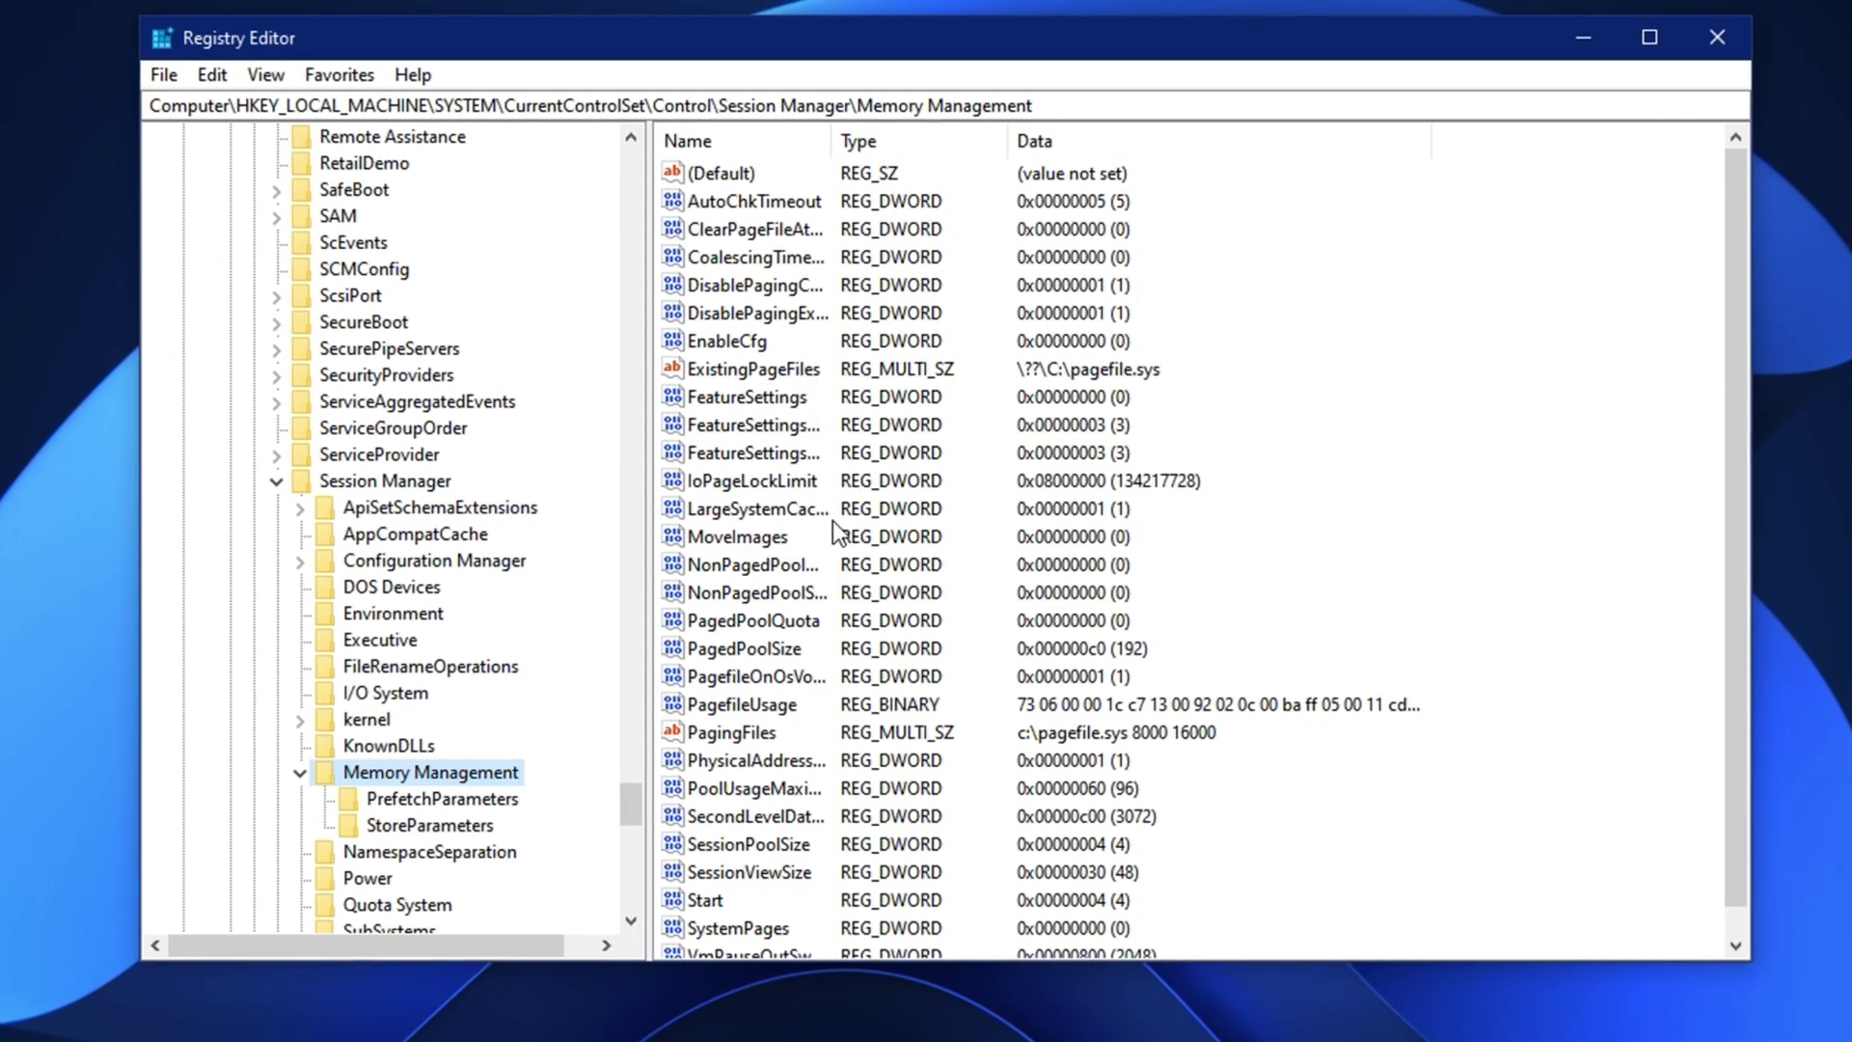
Scroll the Memory Management values and select LargeSystemCache
scroll(831, 519, "down", 1)
scroll(831, 517, "up", 1)
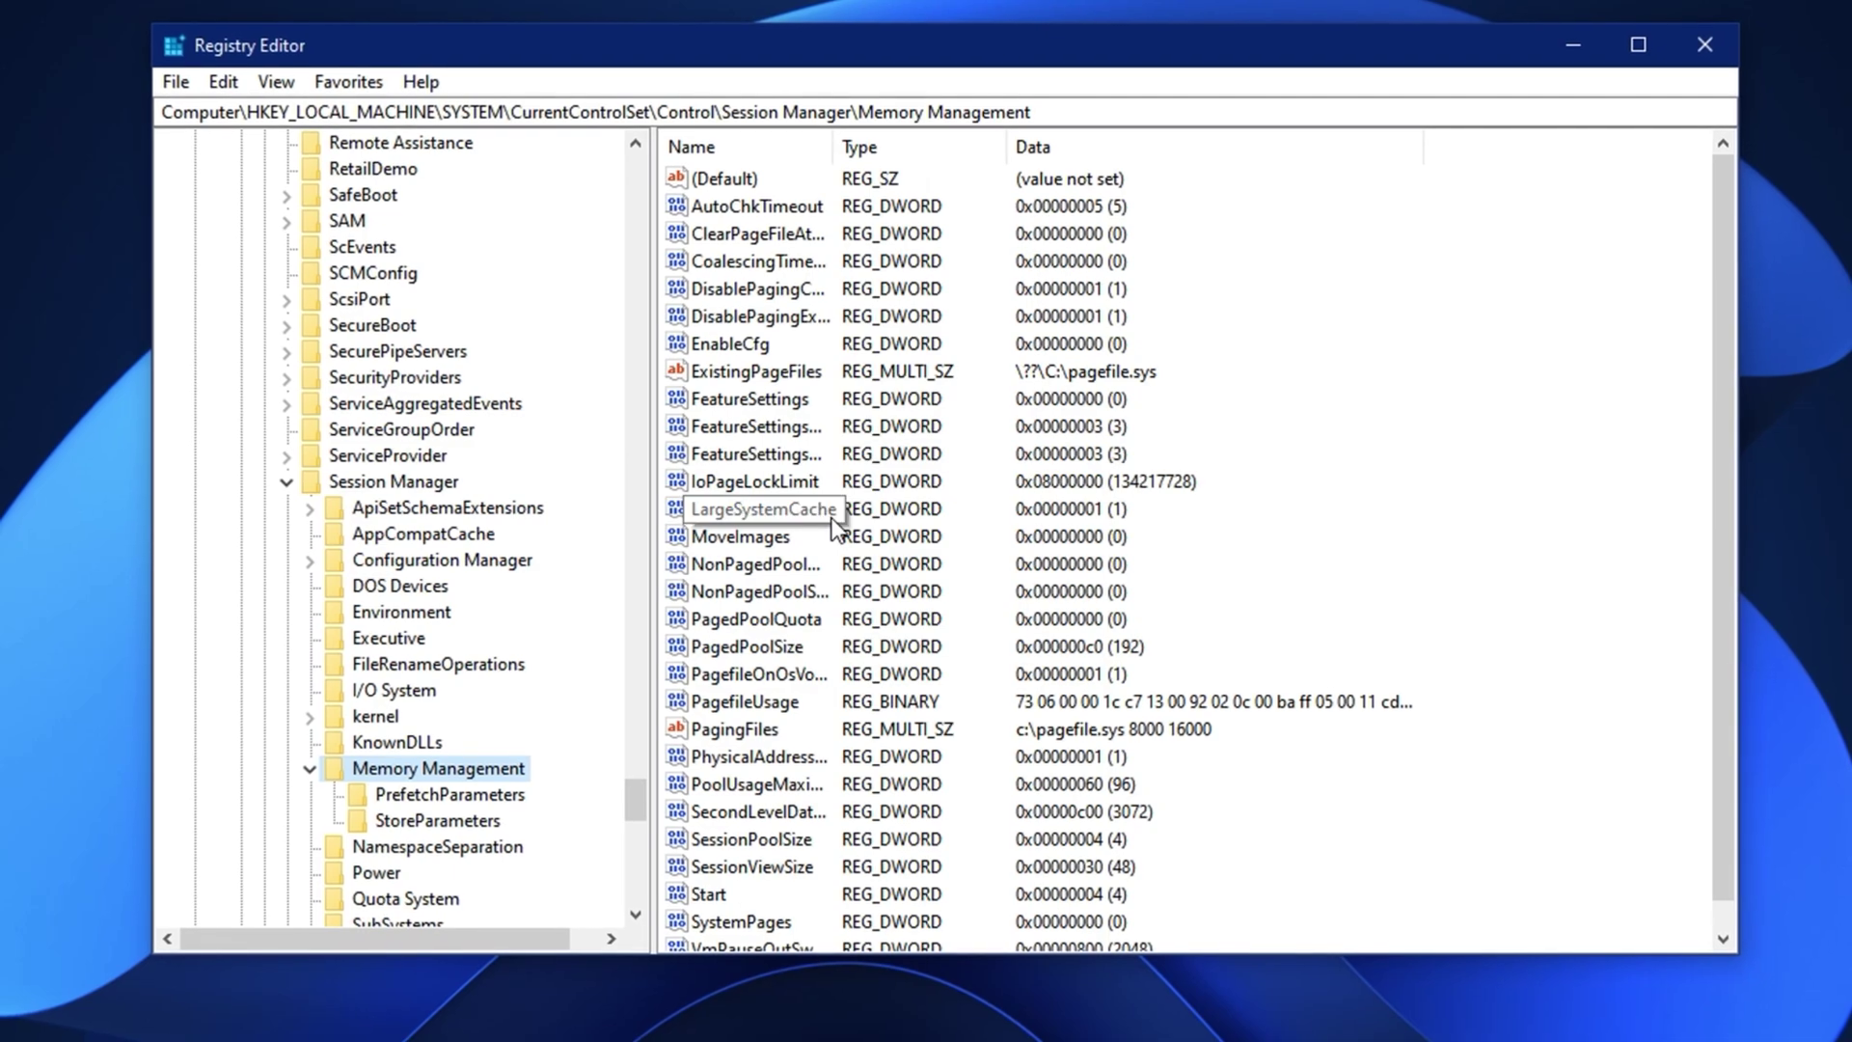
scroll(811, 632, "down", 1)
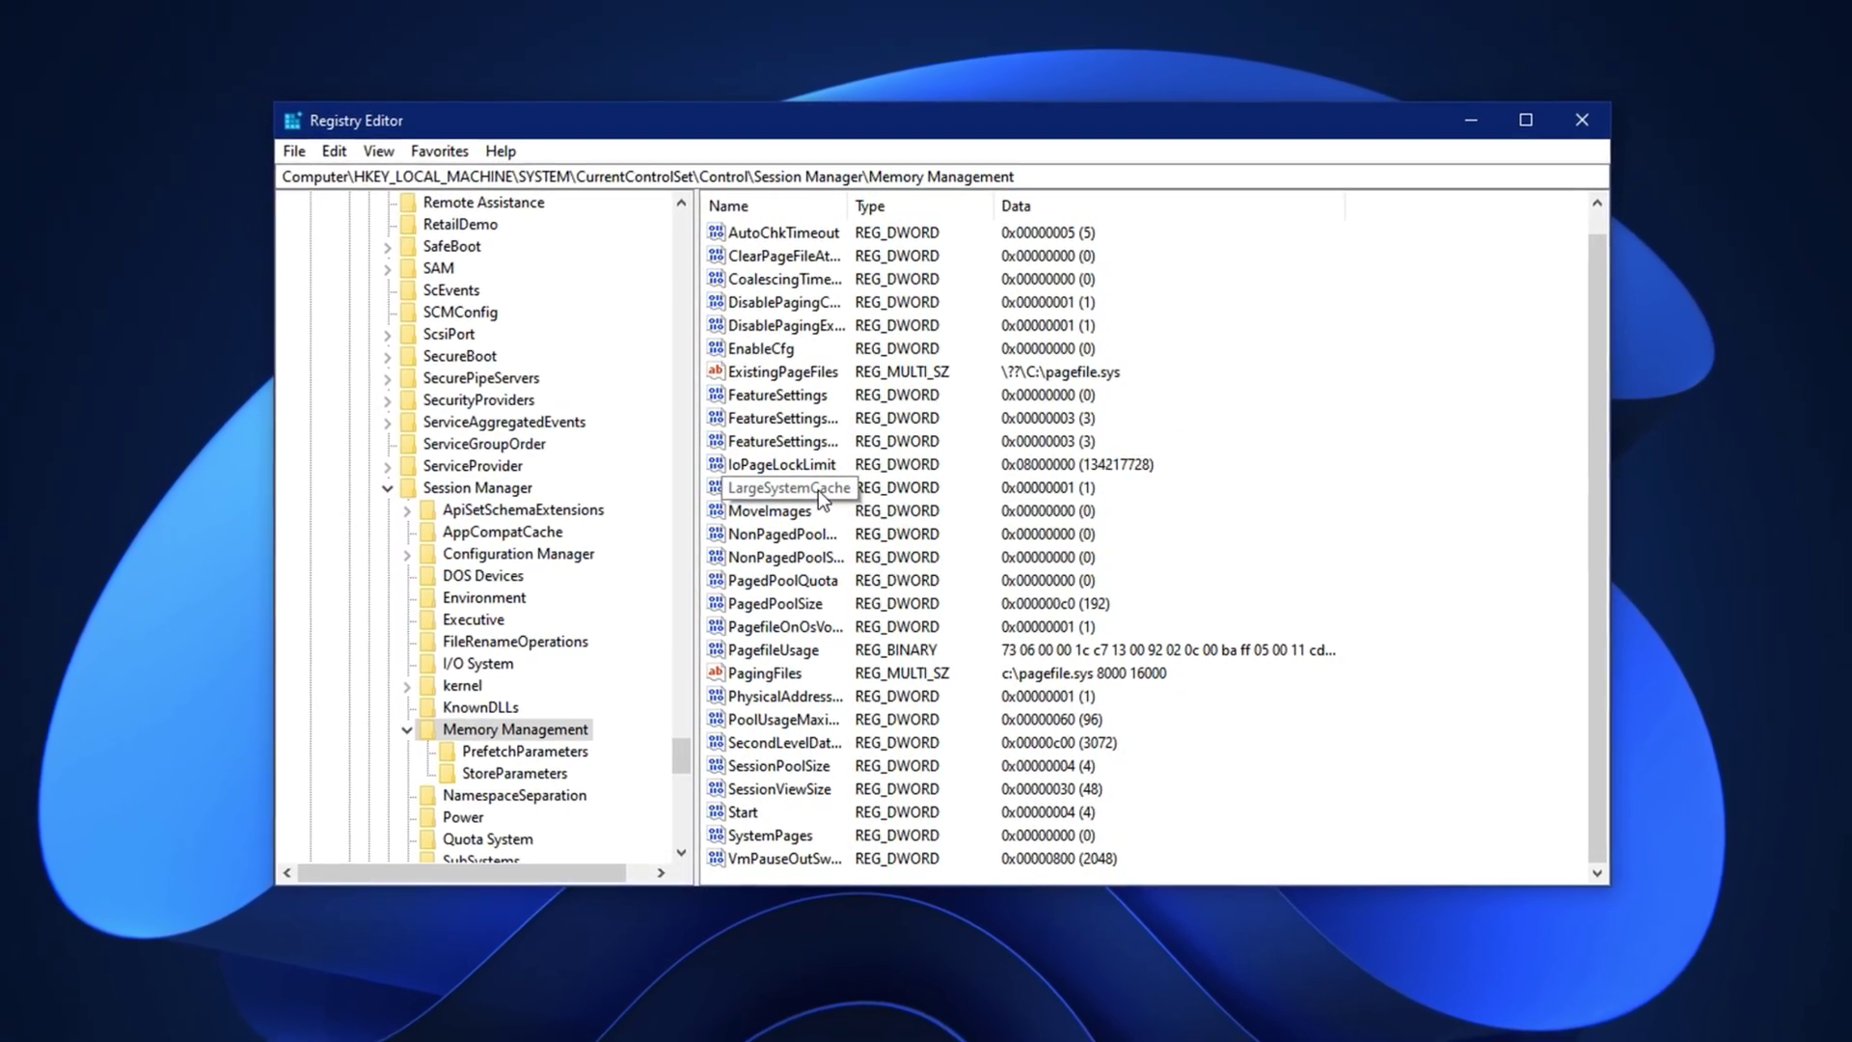
left_click(820, 491)
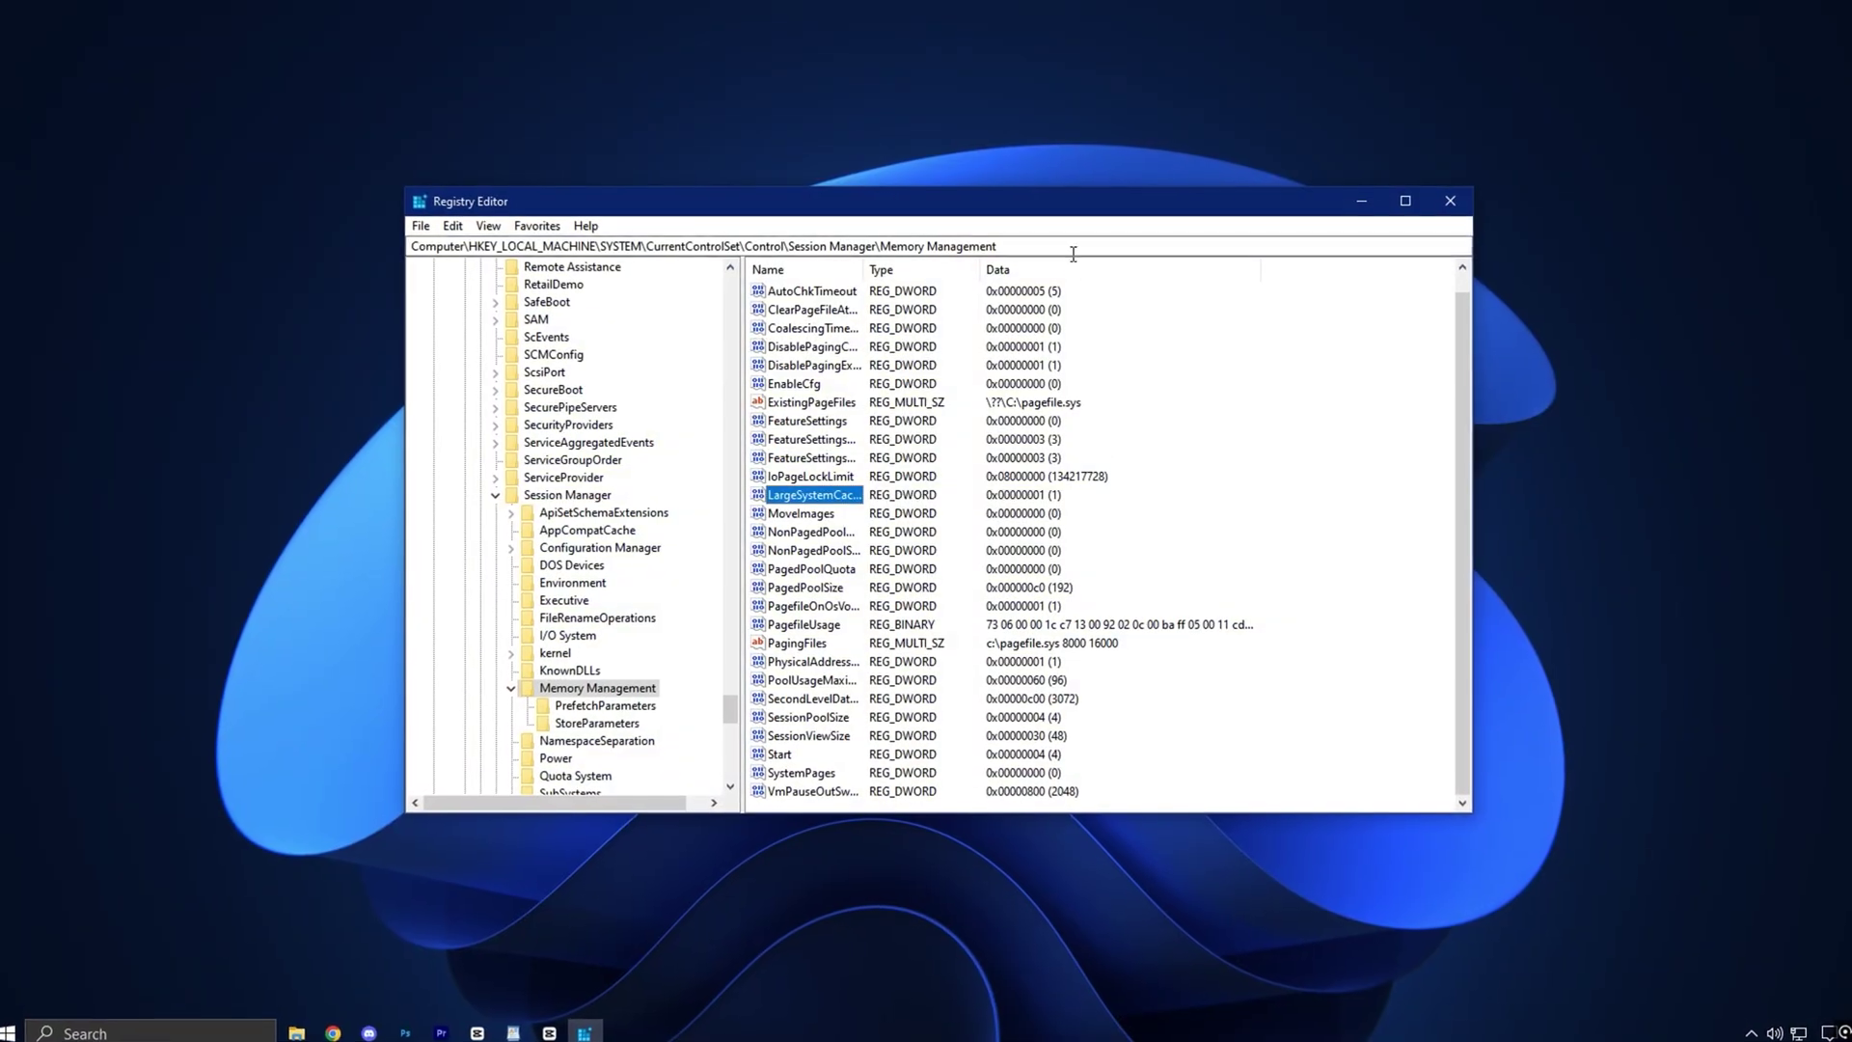
key("ctrl+a")
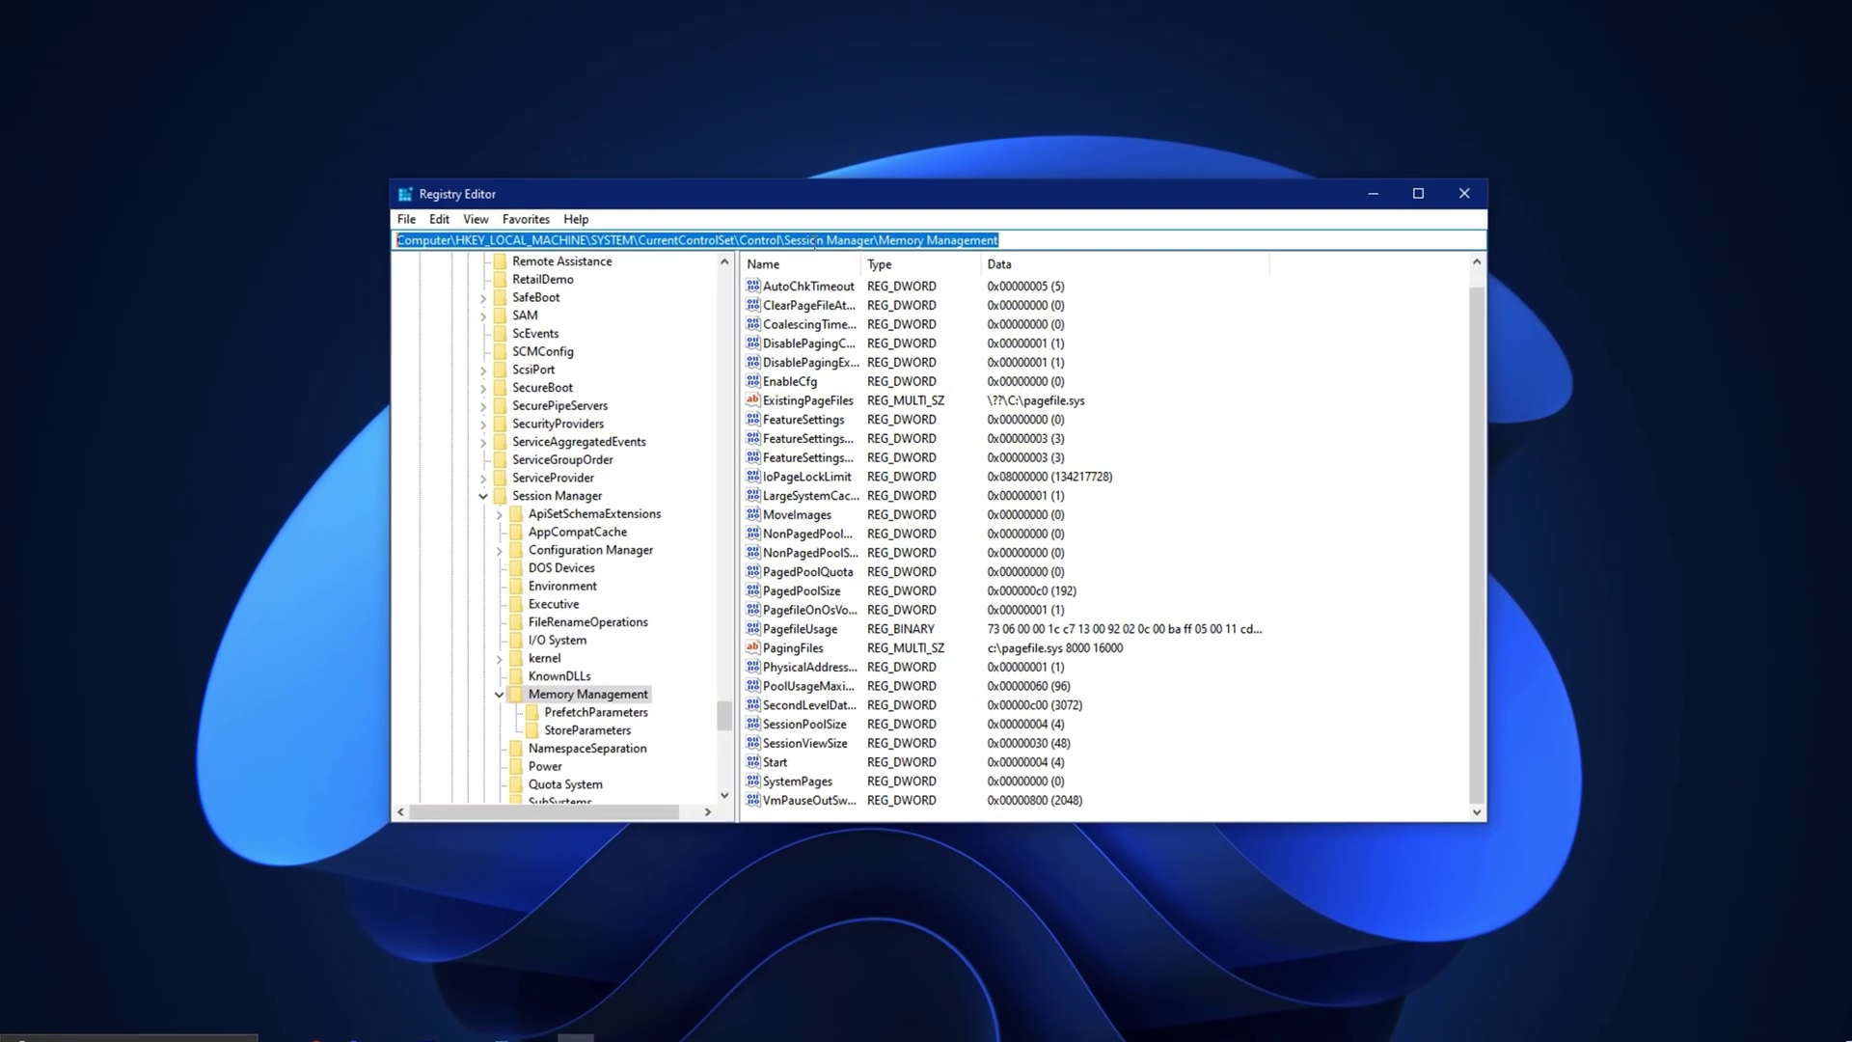
left_click(1027, 240)
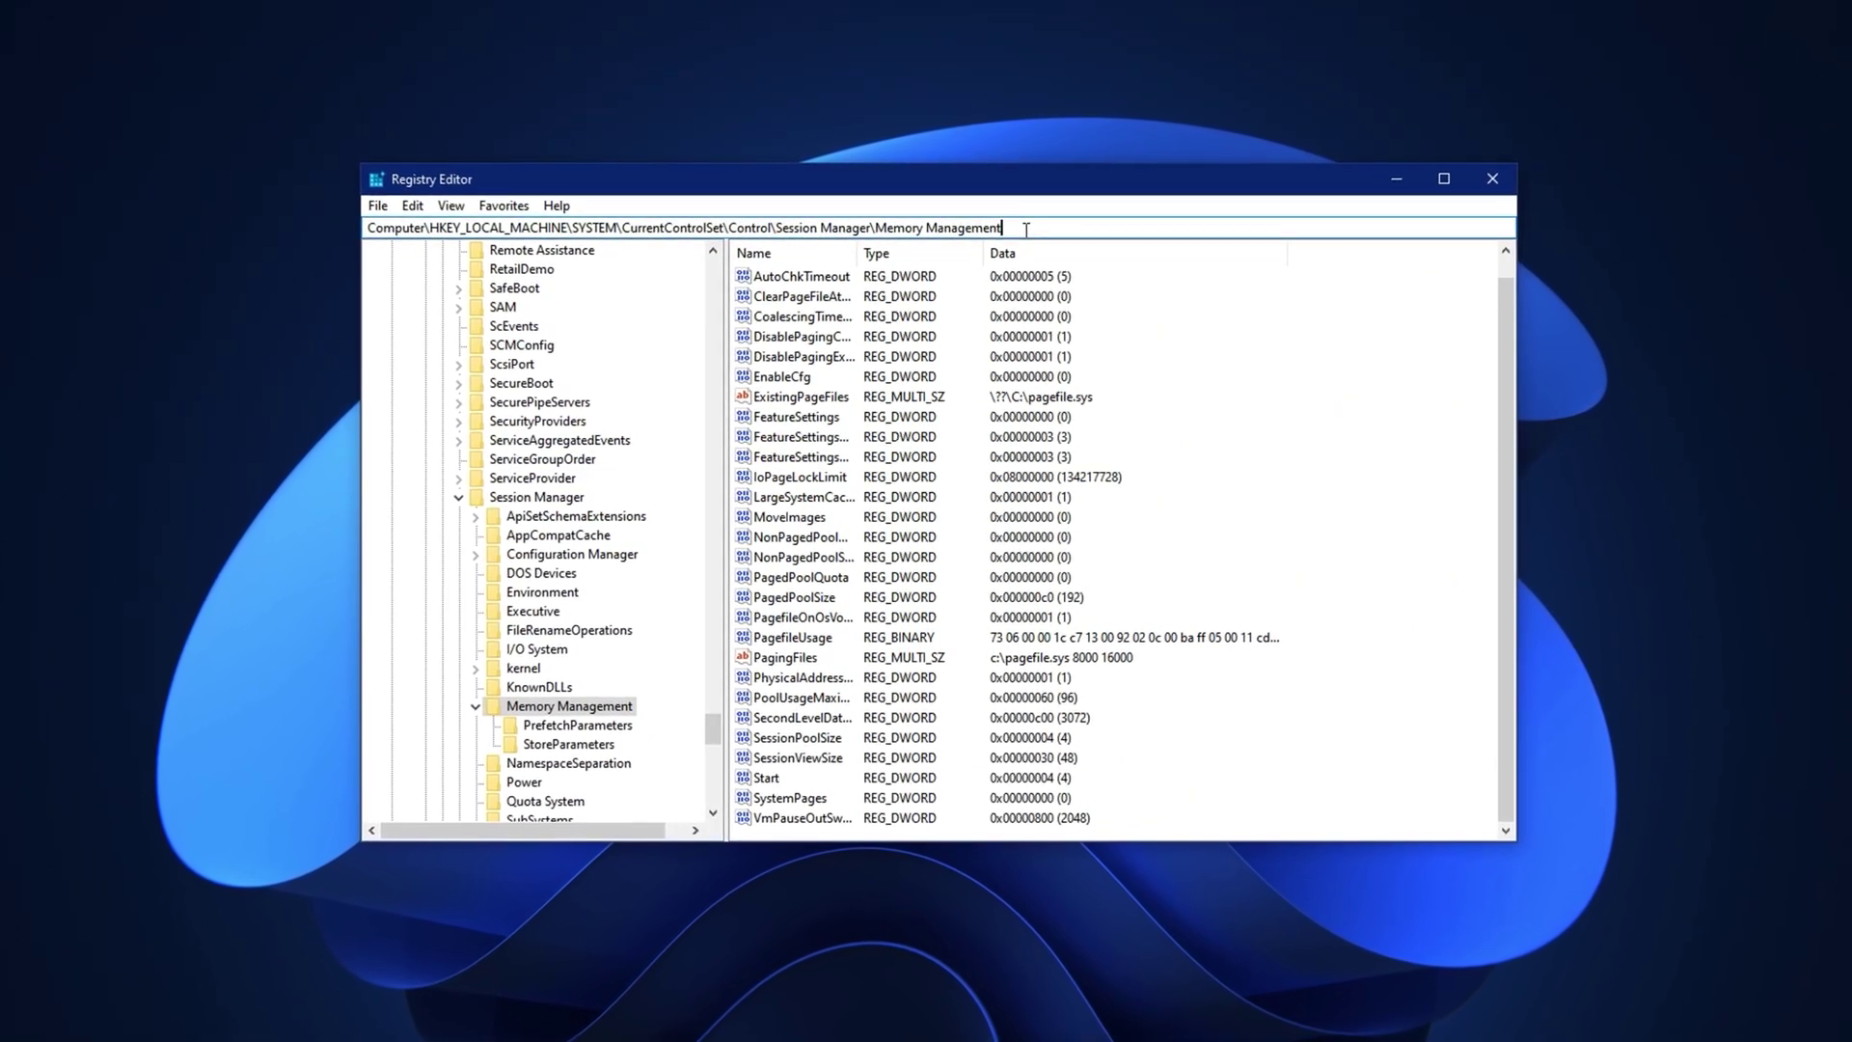
left_click(797, 499)
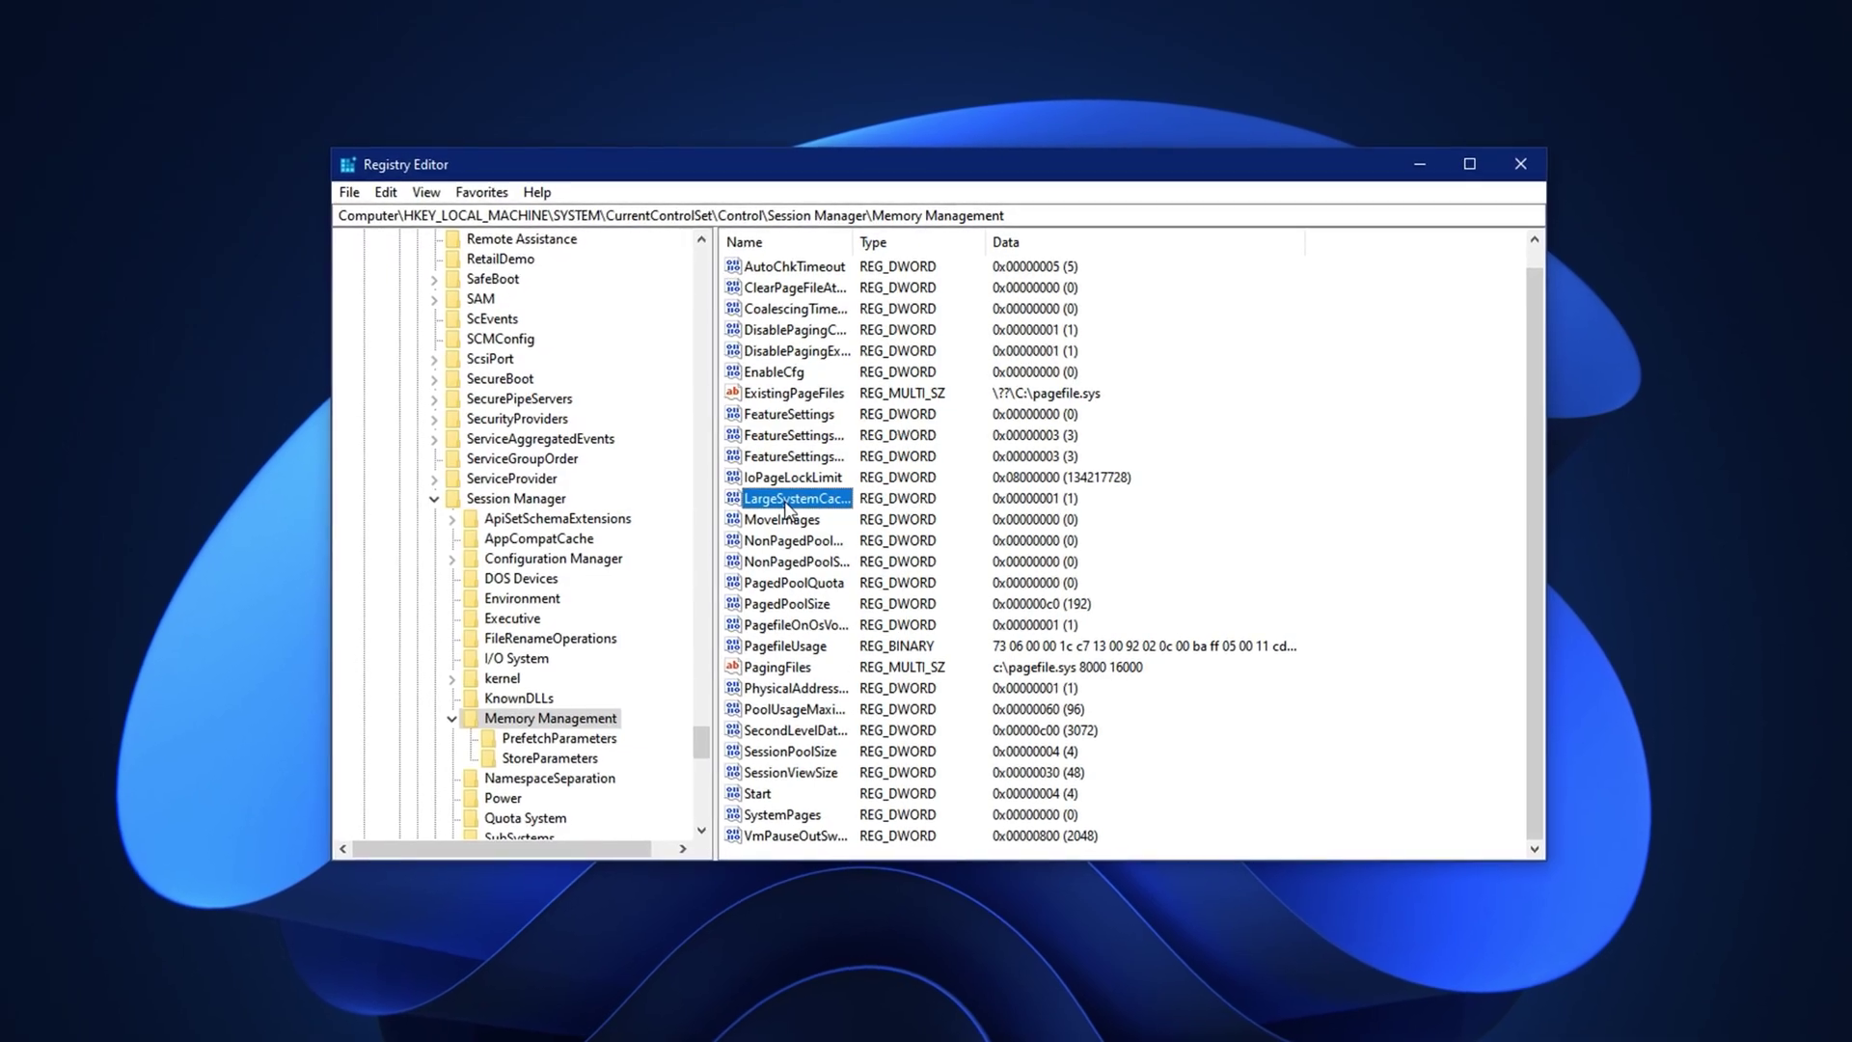
Save LargeSystemCache in Memory Management as decimal 1
right_click(1352, 487)
mouse_move(1403, 500)
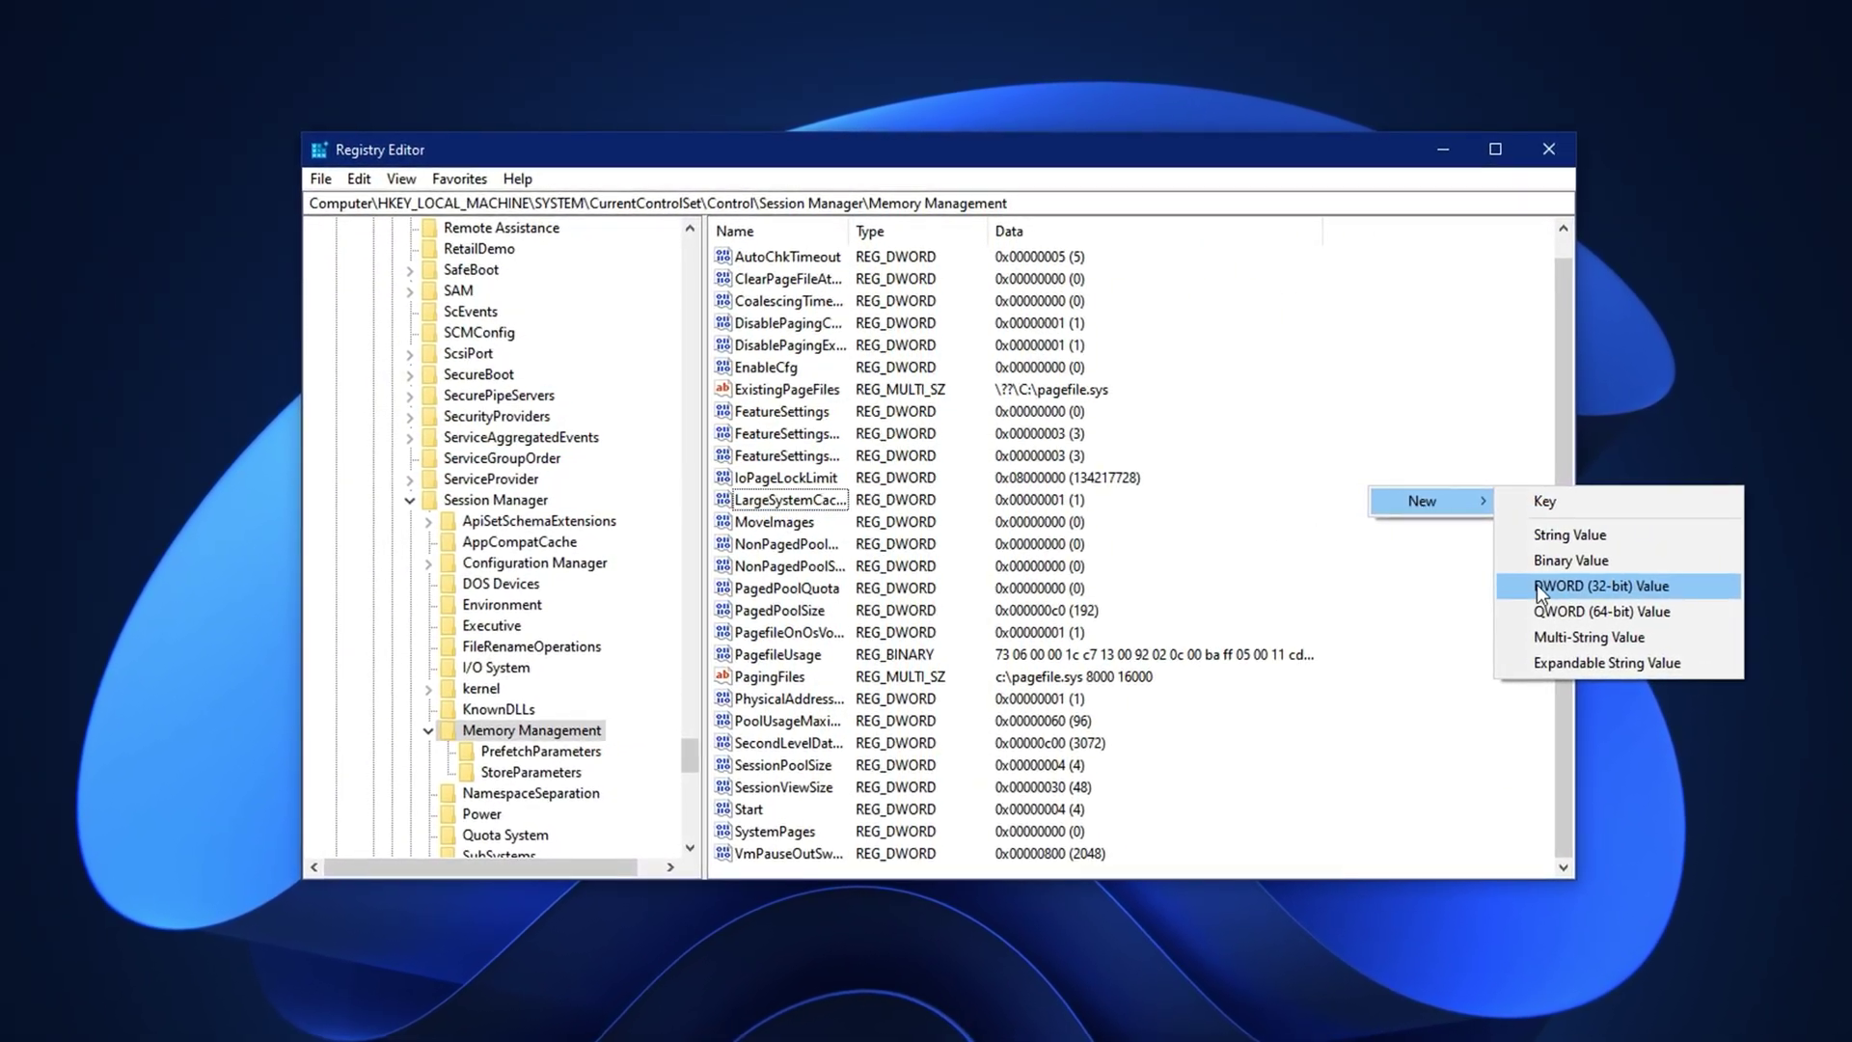
left_click(1544, 584)
left_click(772, 500)
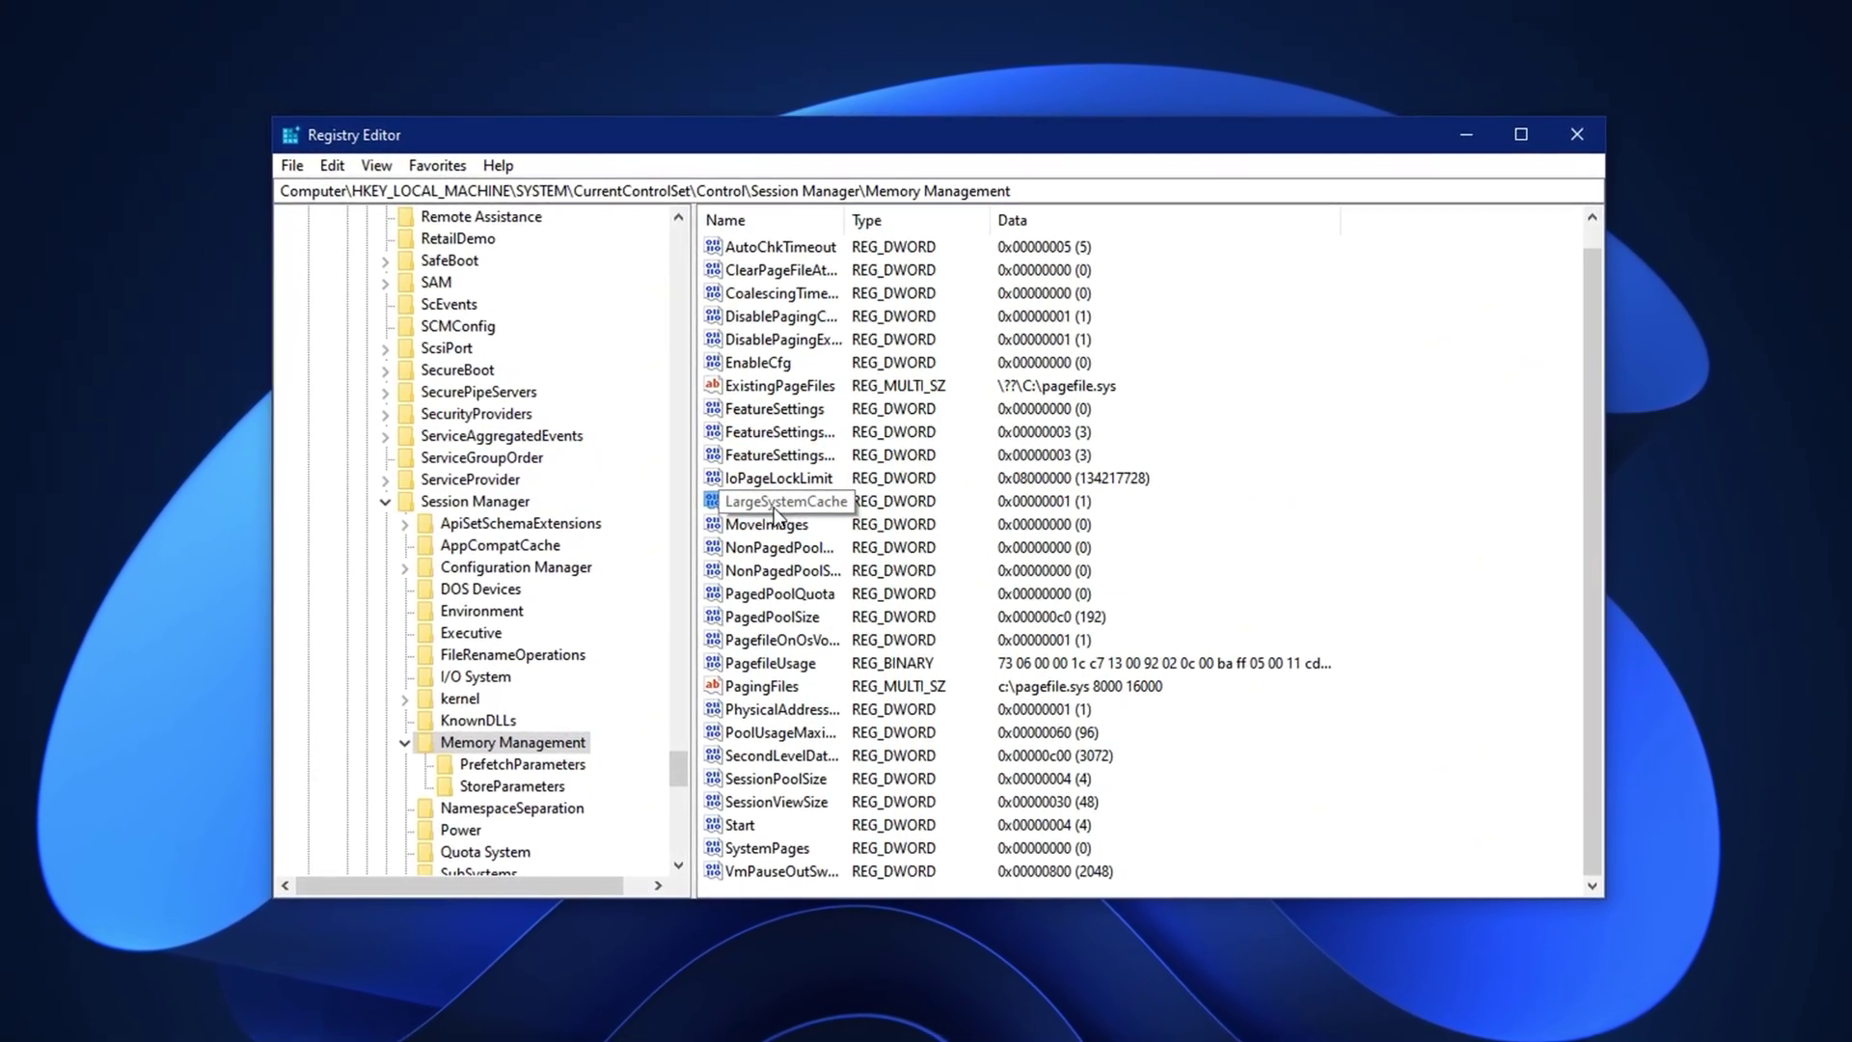
double_click(762, 502)
type("1")
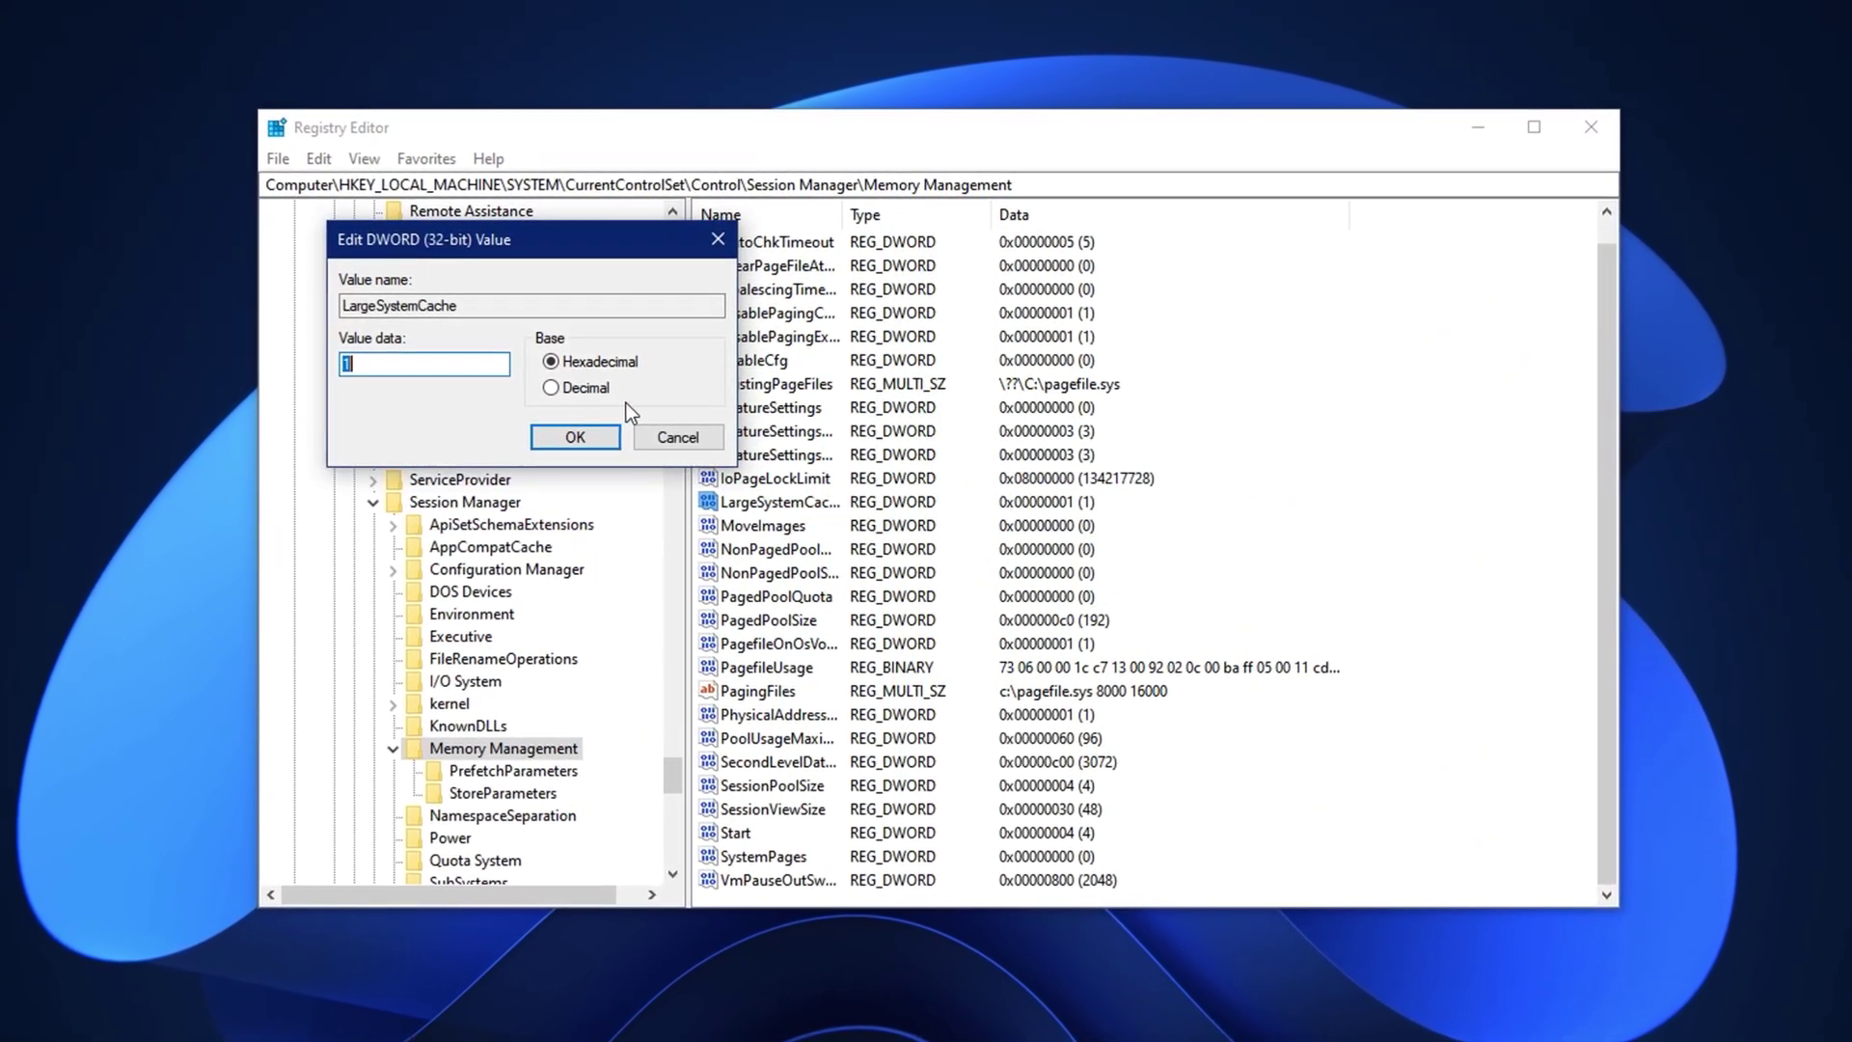
left_click(550, 387)
left_click(573, 437)
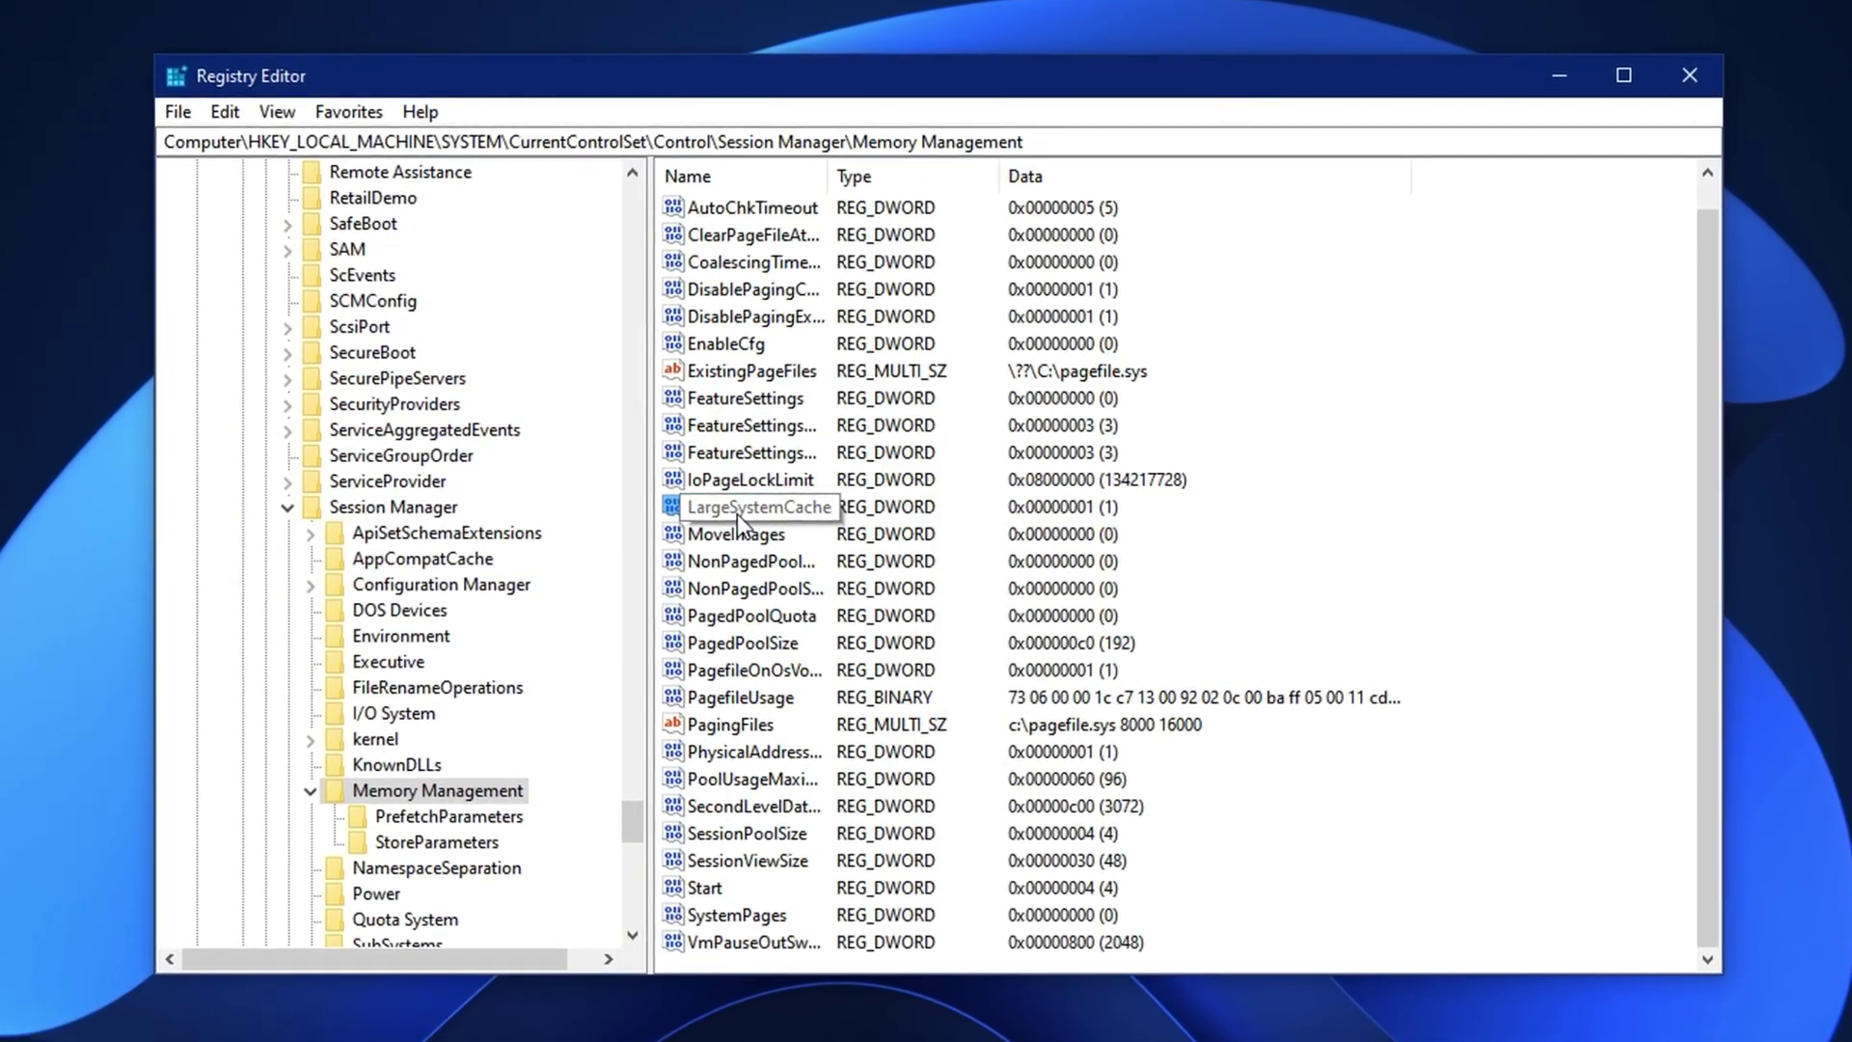
Select LargeSystemCache, then the Quantum value (10) in PriorityControl
left_click(736, 511)
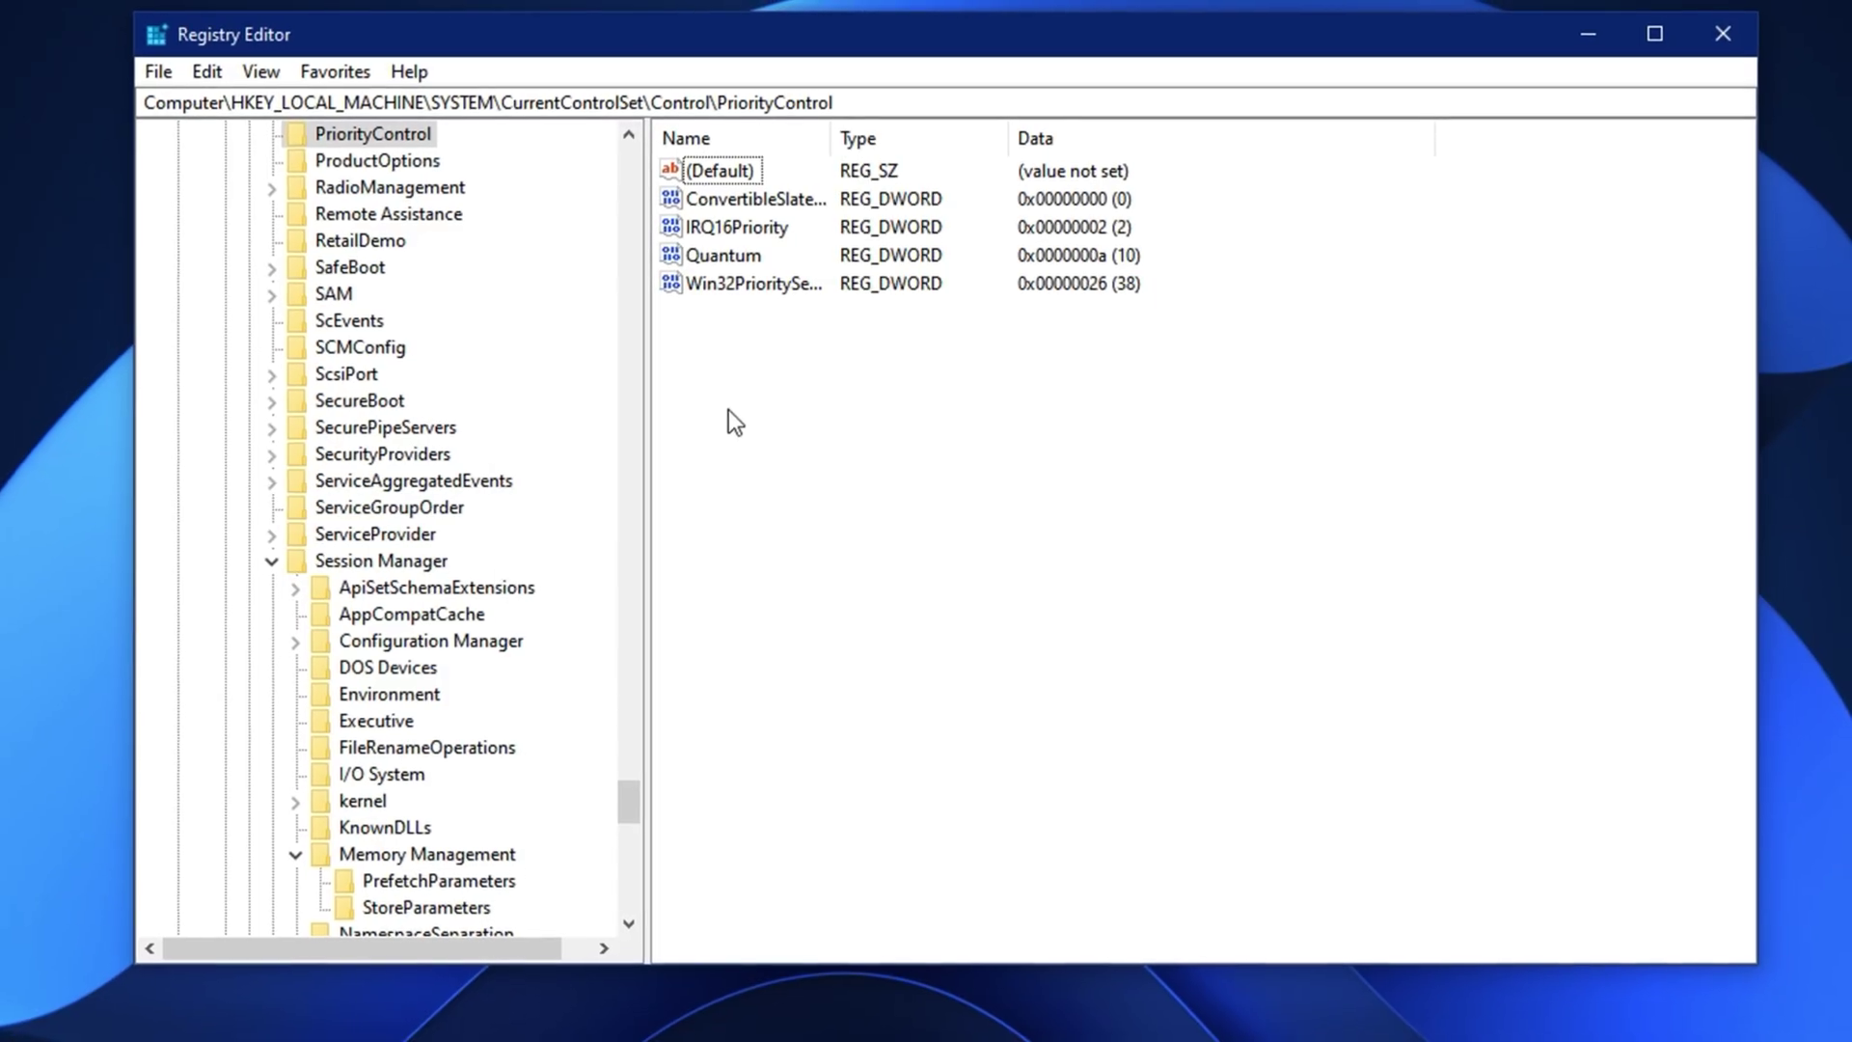
left_click(738, 260)
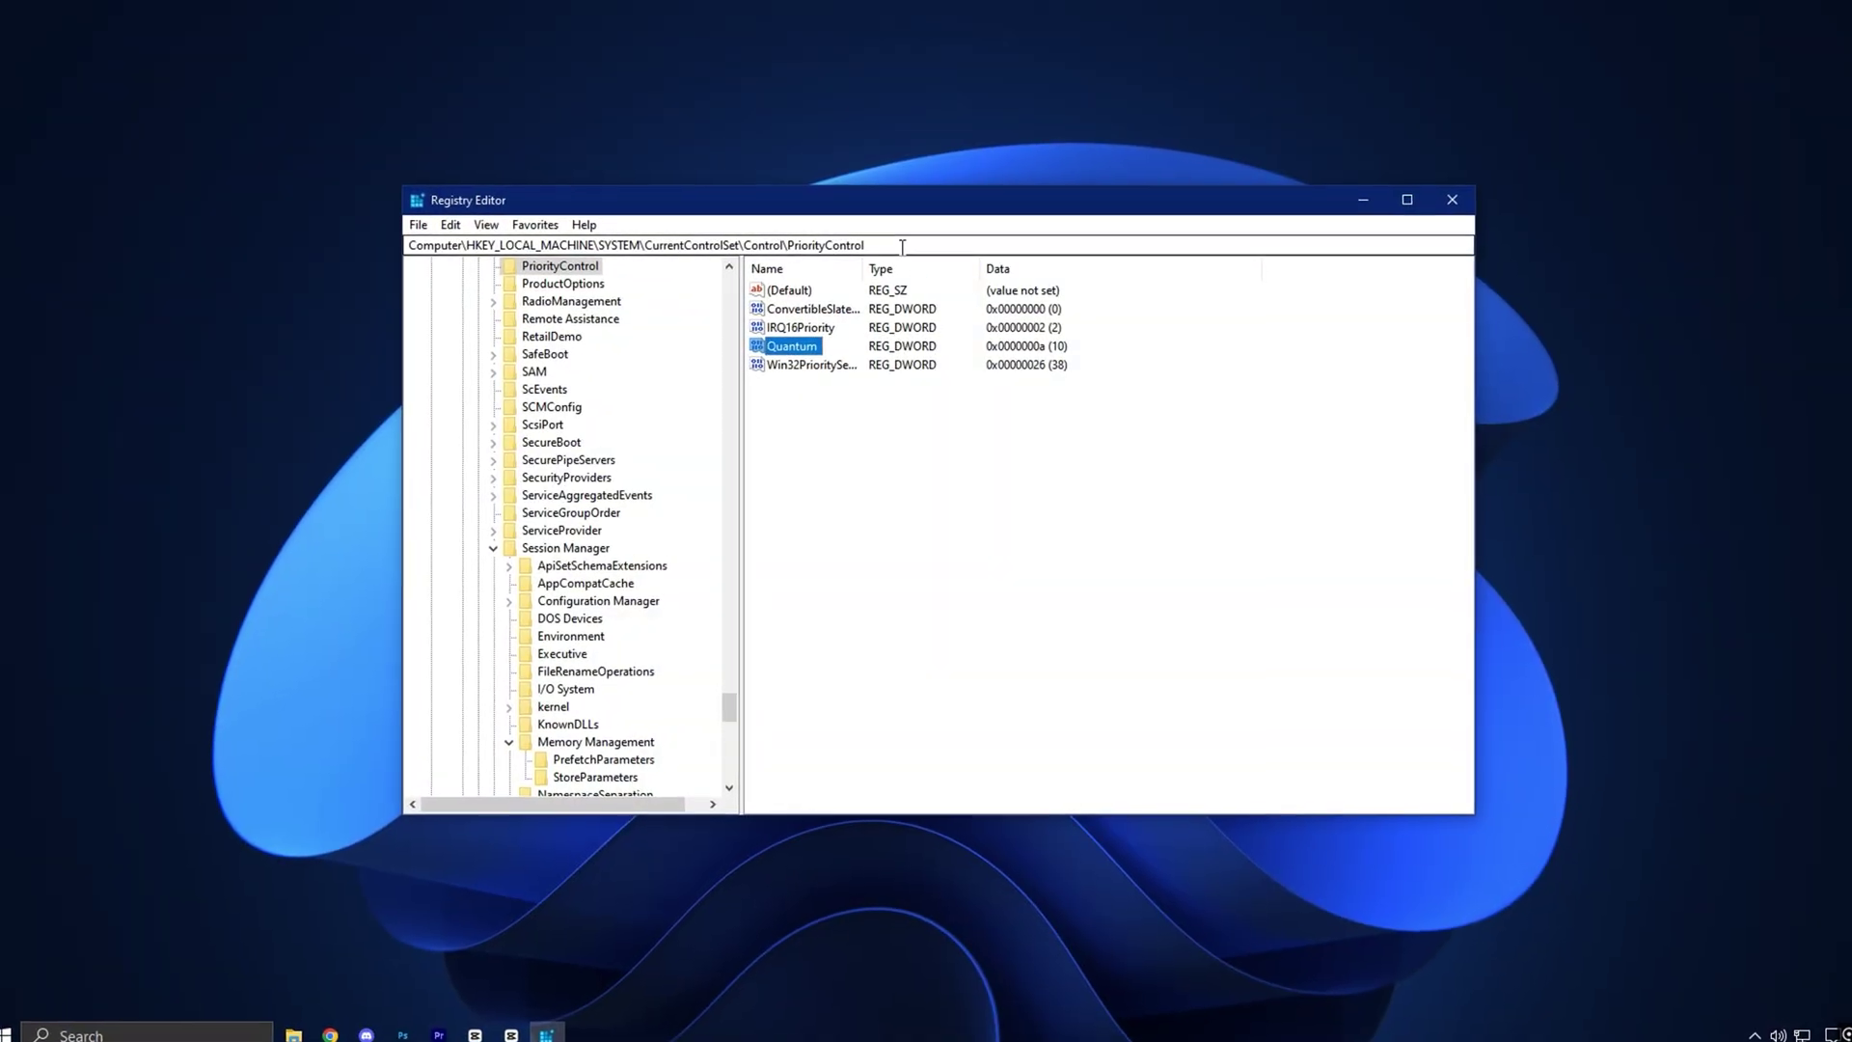
Select the PriorityControl key path and the Quantum value in the value list
left_click_drag(862, 235, 447, 235)
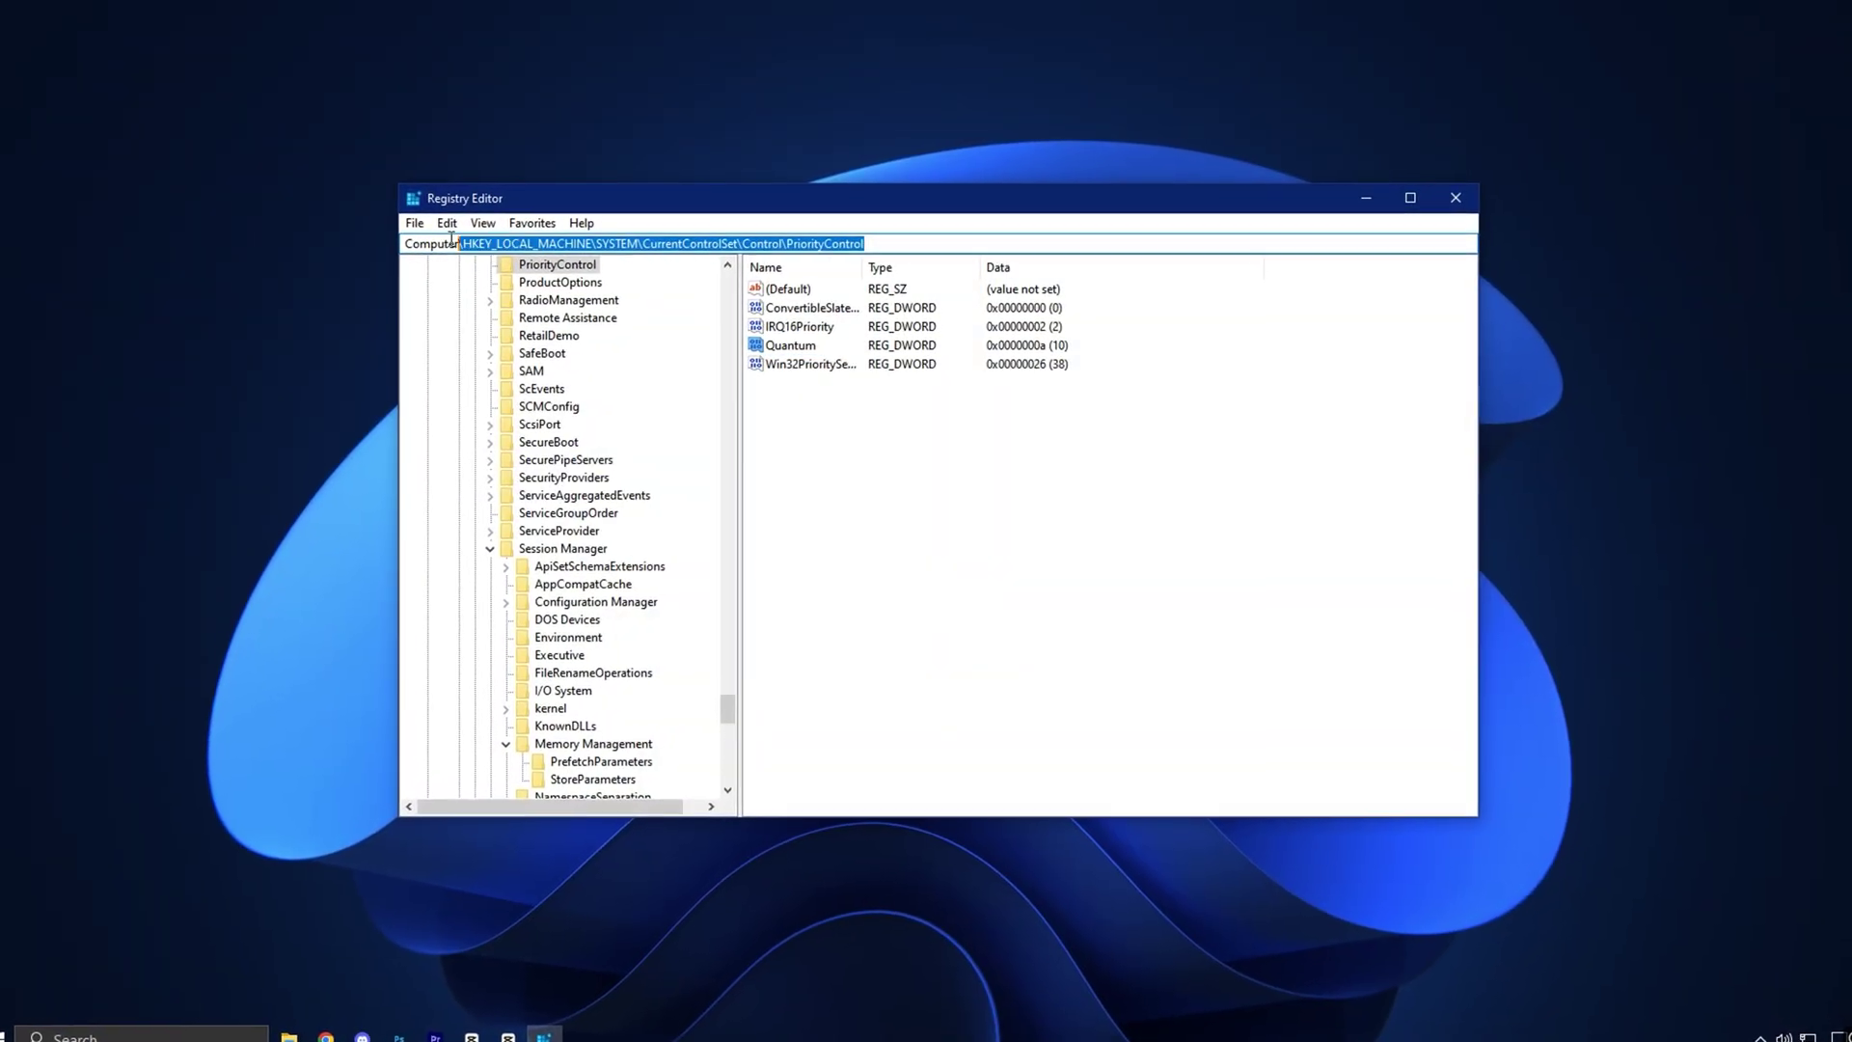
key("ctrl+a")
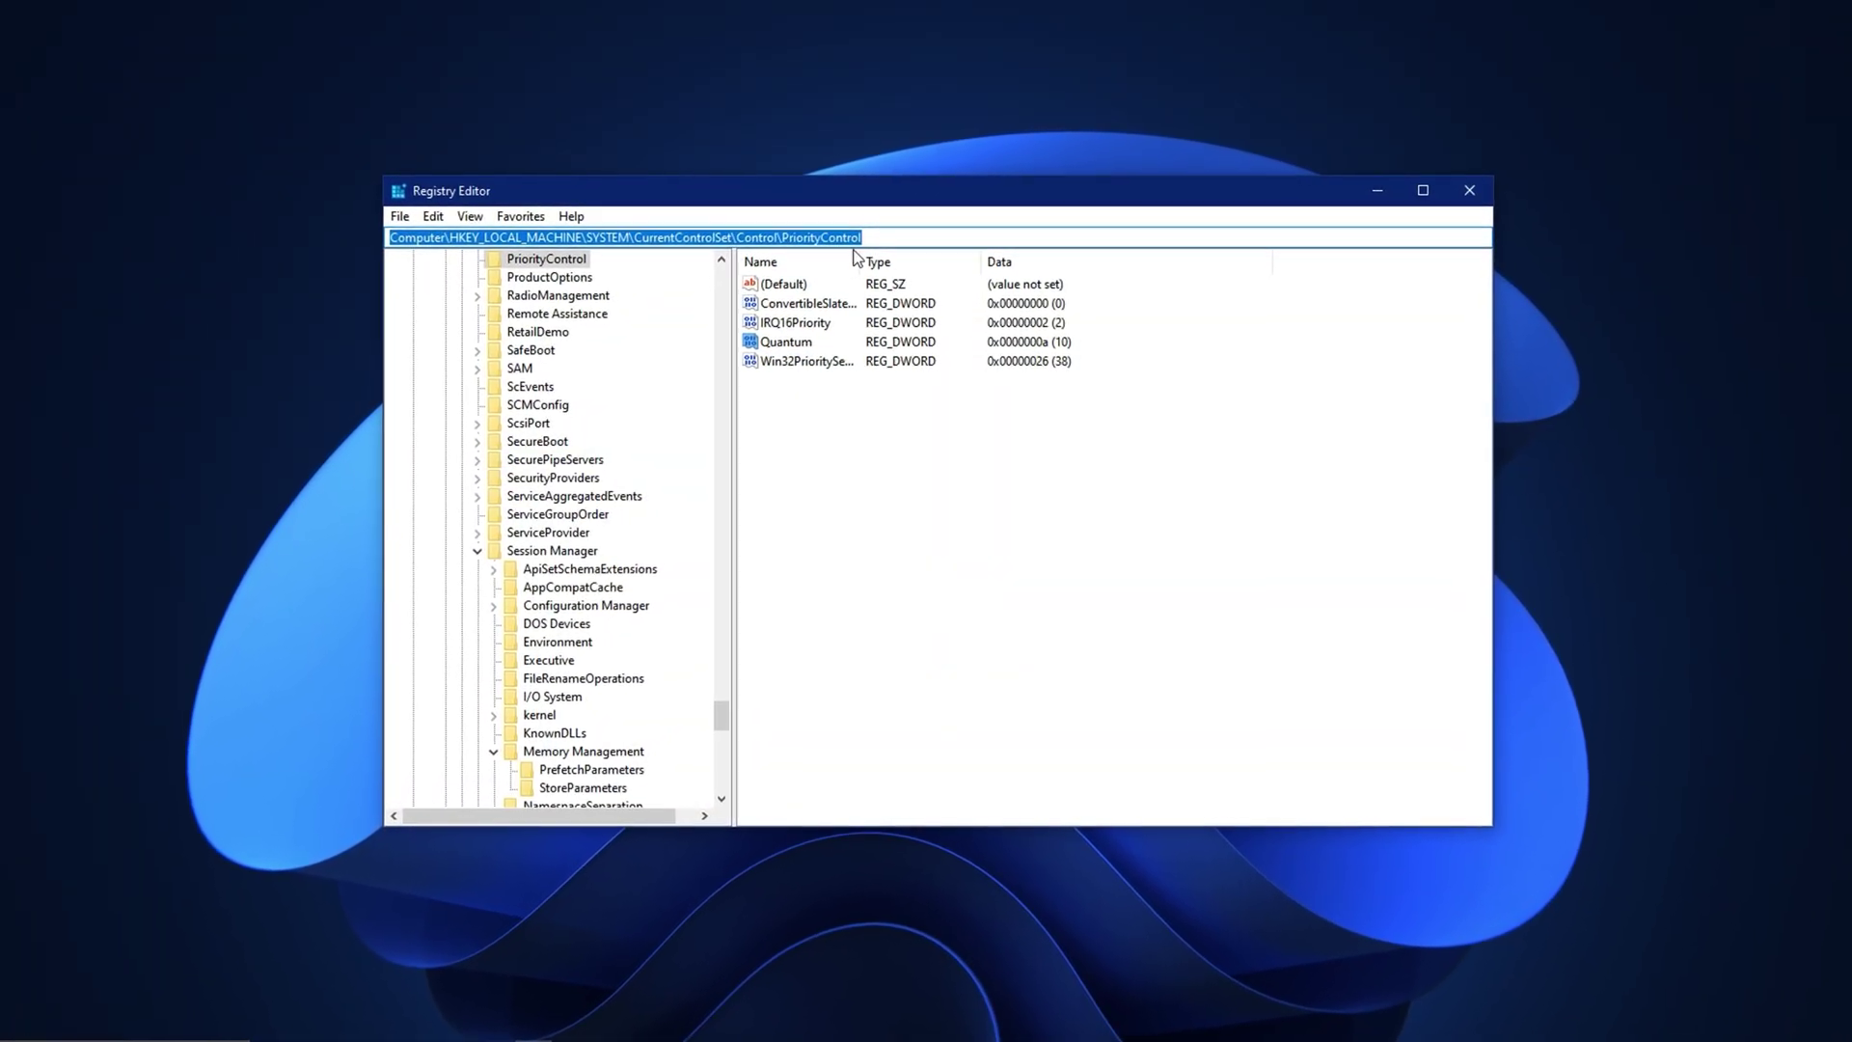
left_click(779, 339)
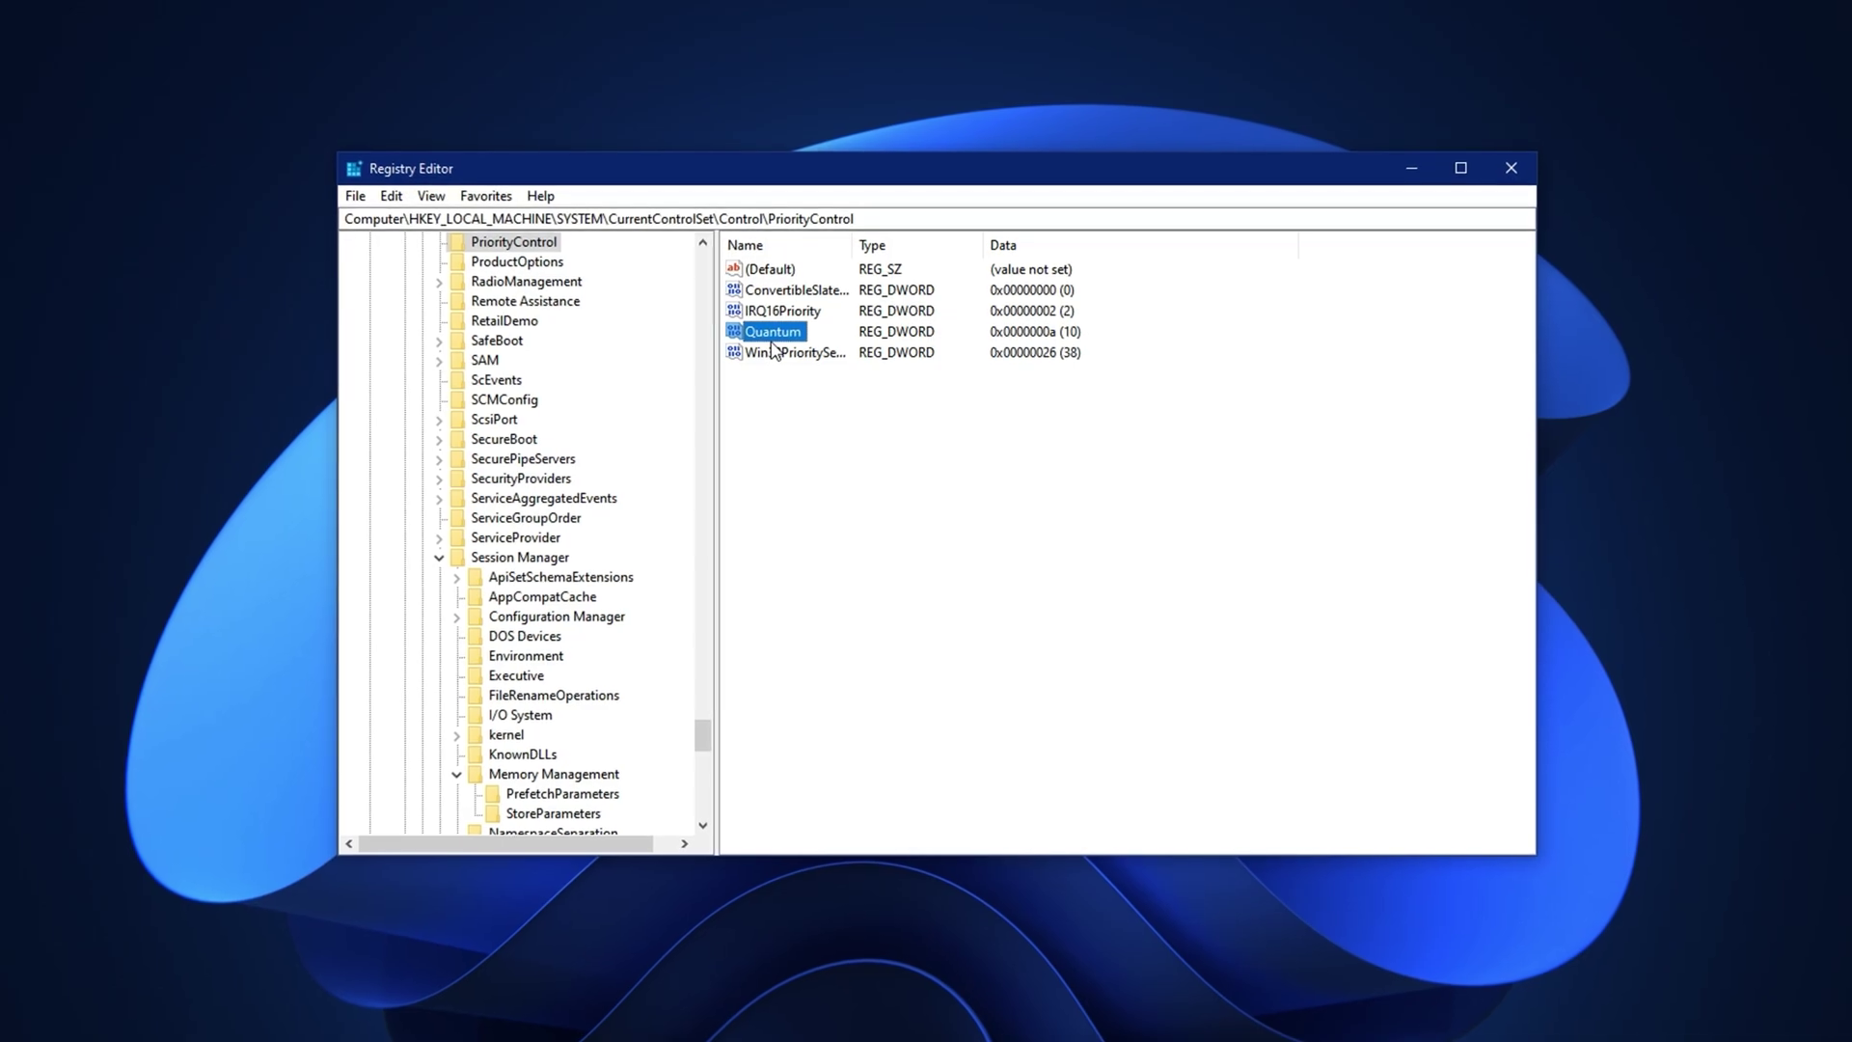
right_click(777, 426)
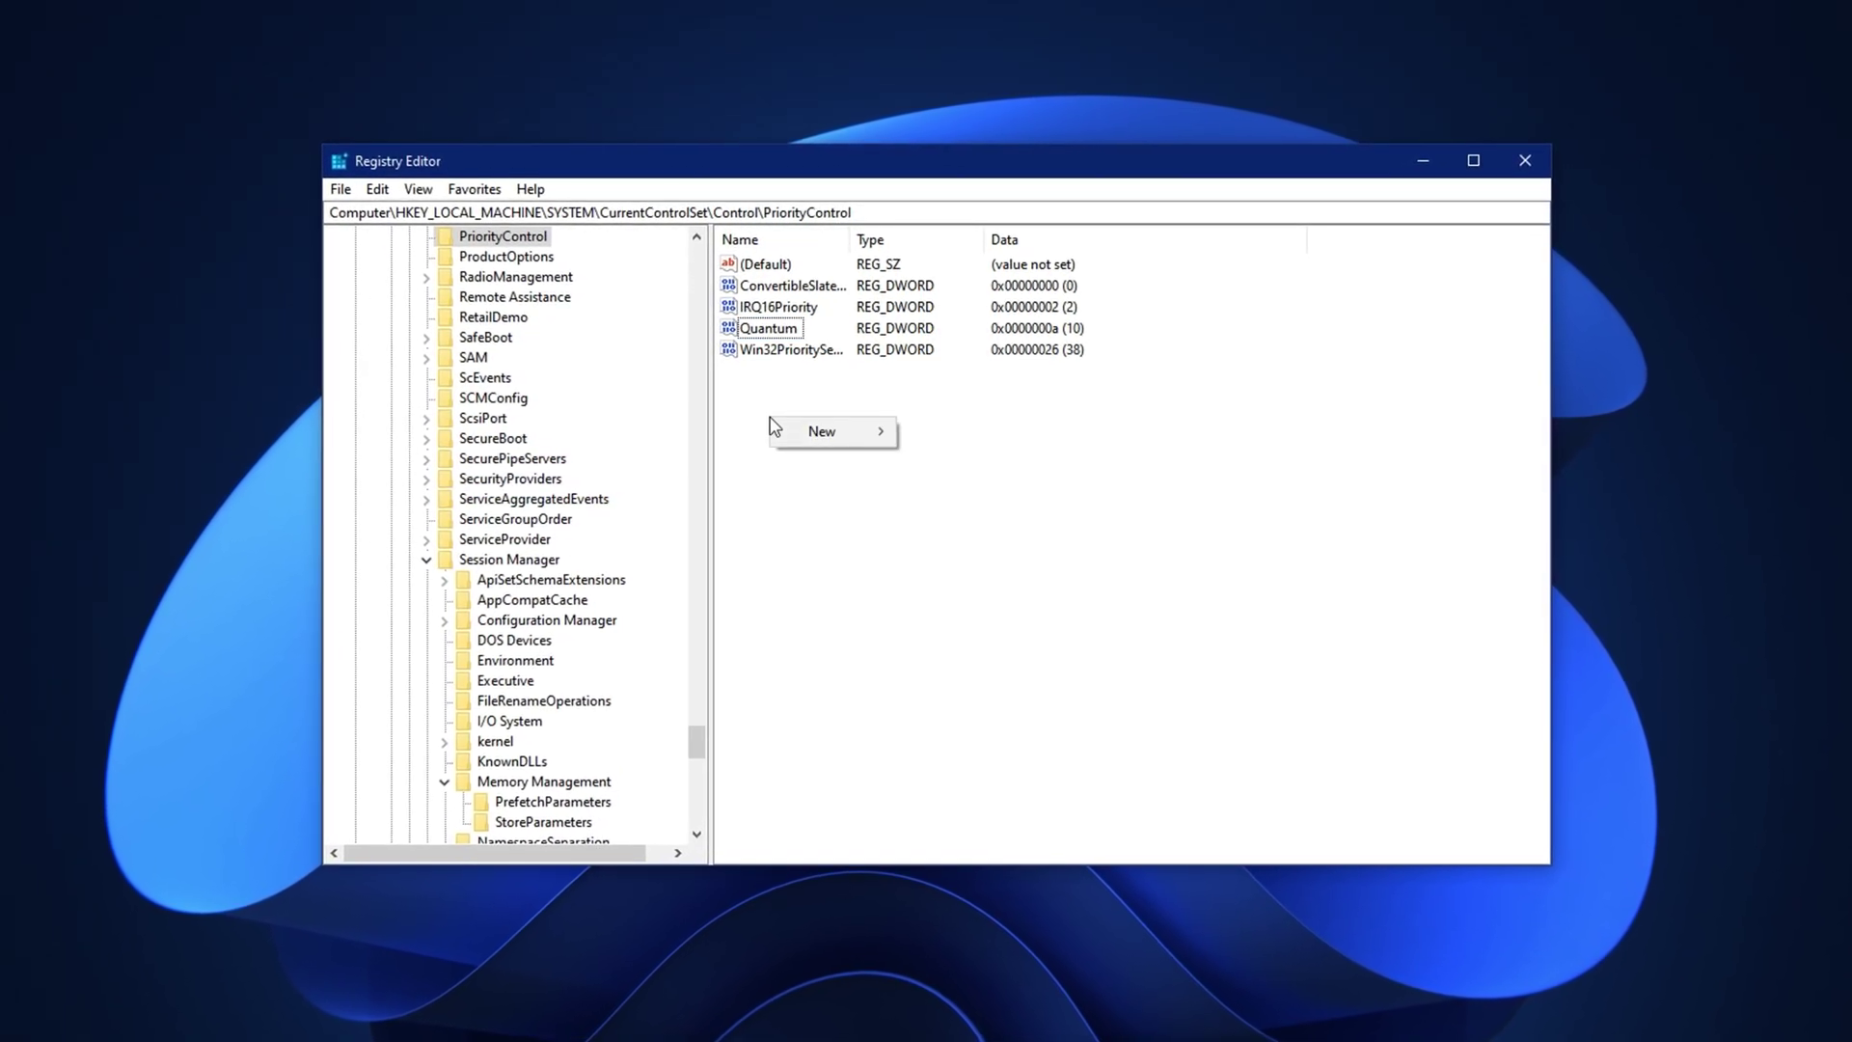
mouse_move(820, 433)
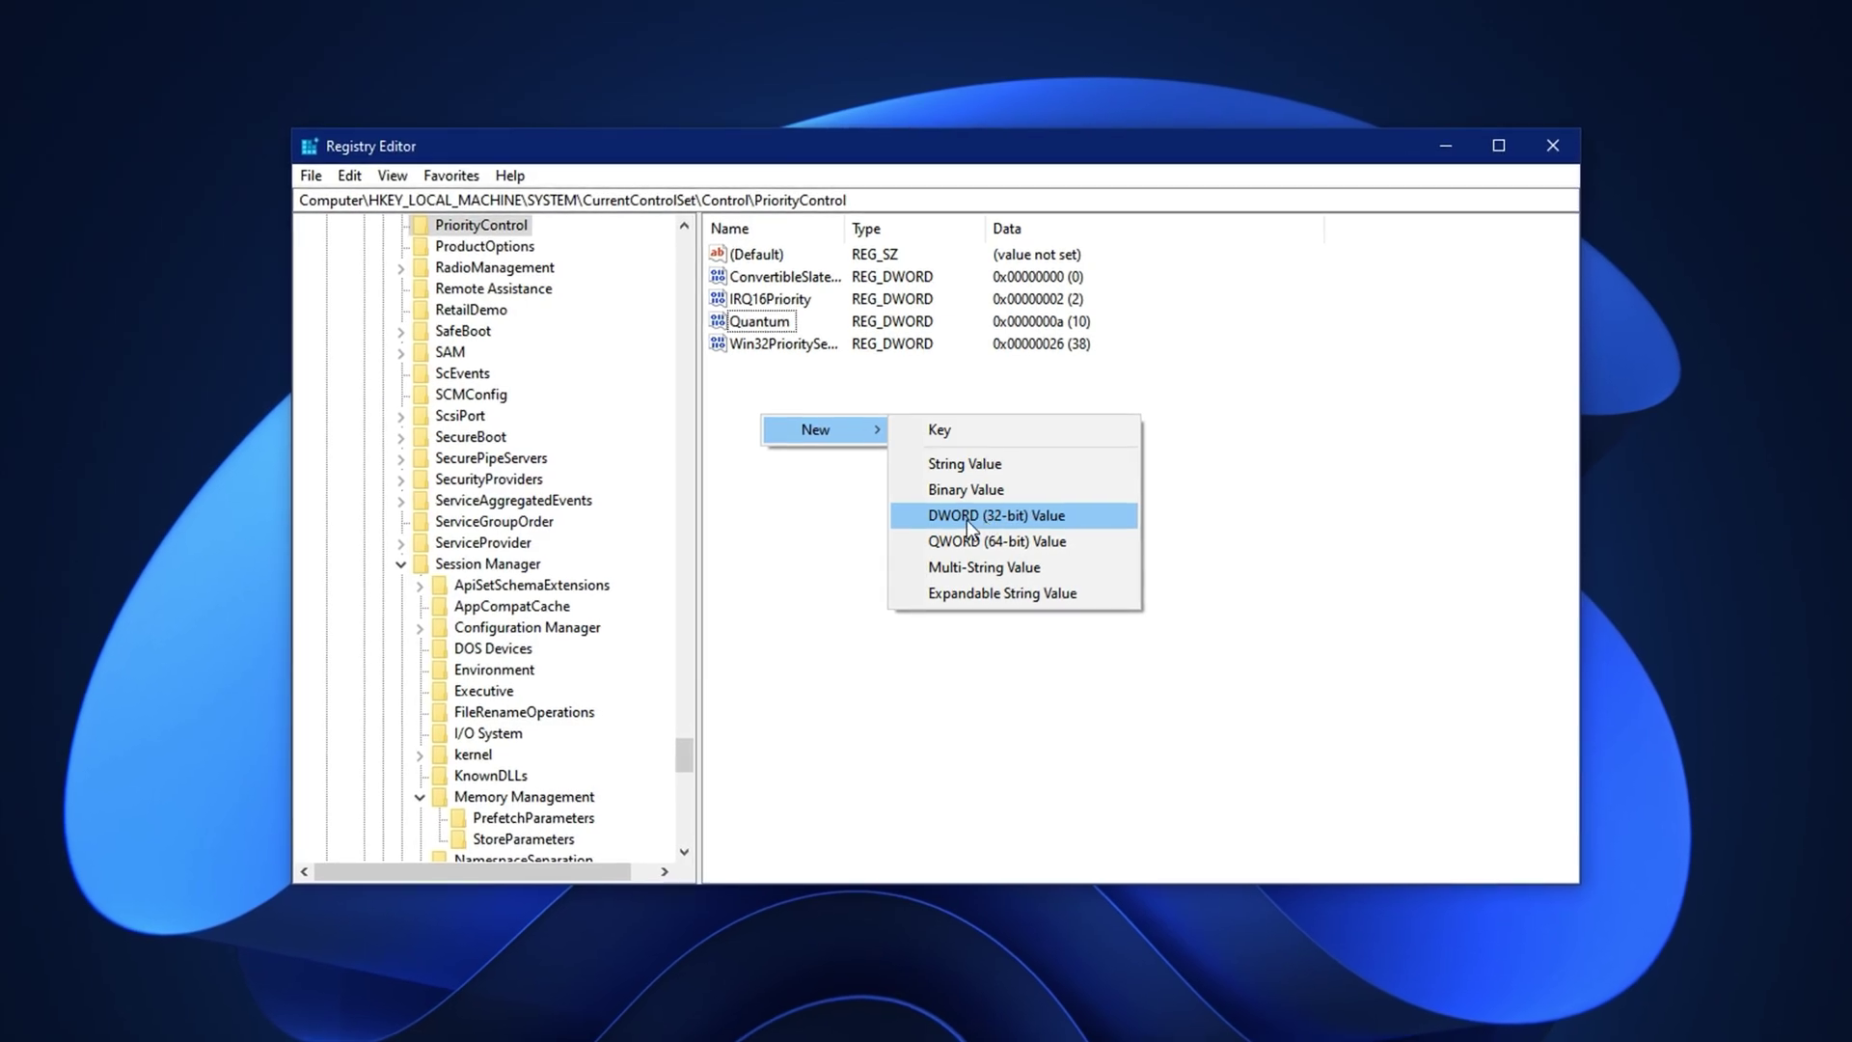
key("Escape")
Edit Quantum in Decimal base so it reads 10, and save it
left_click(733, 322)
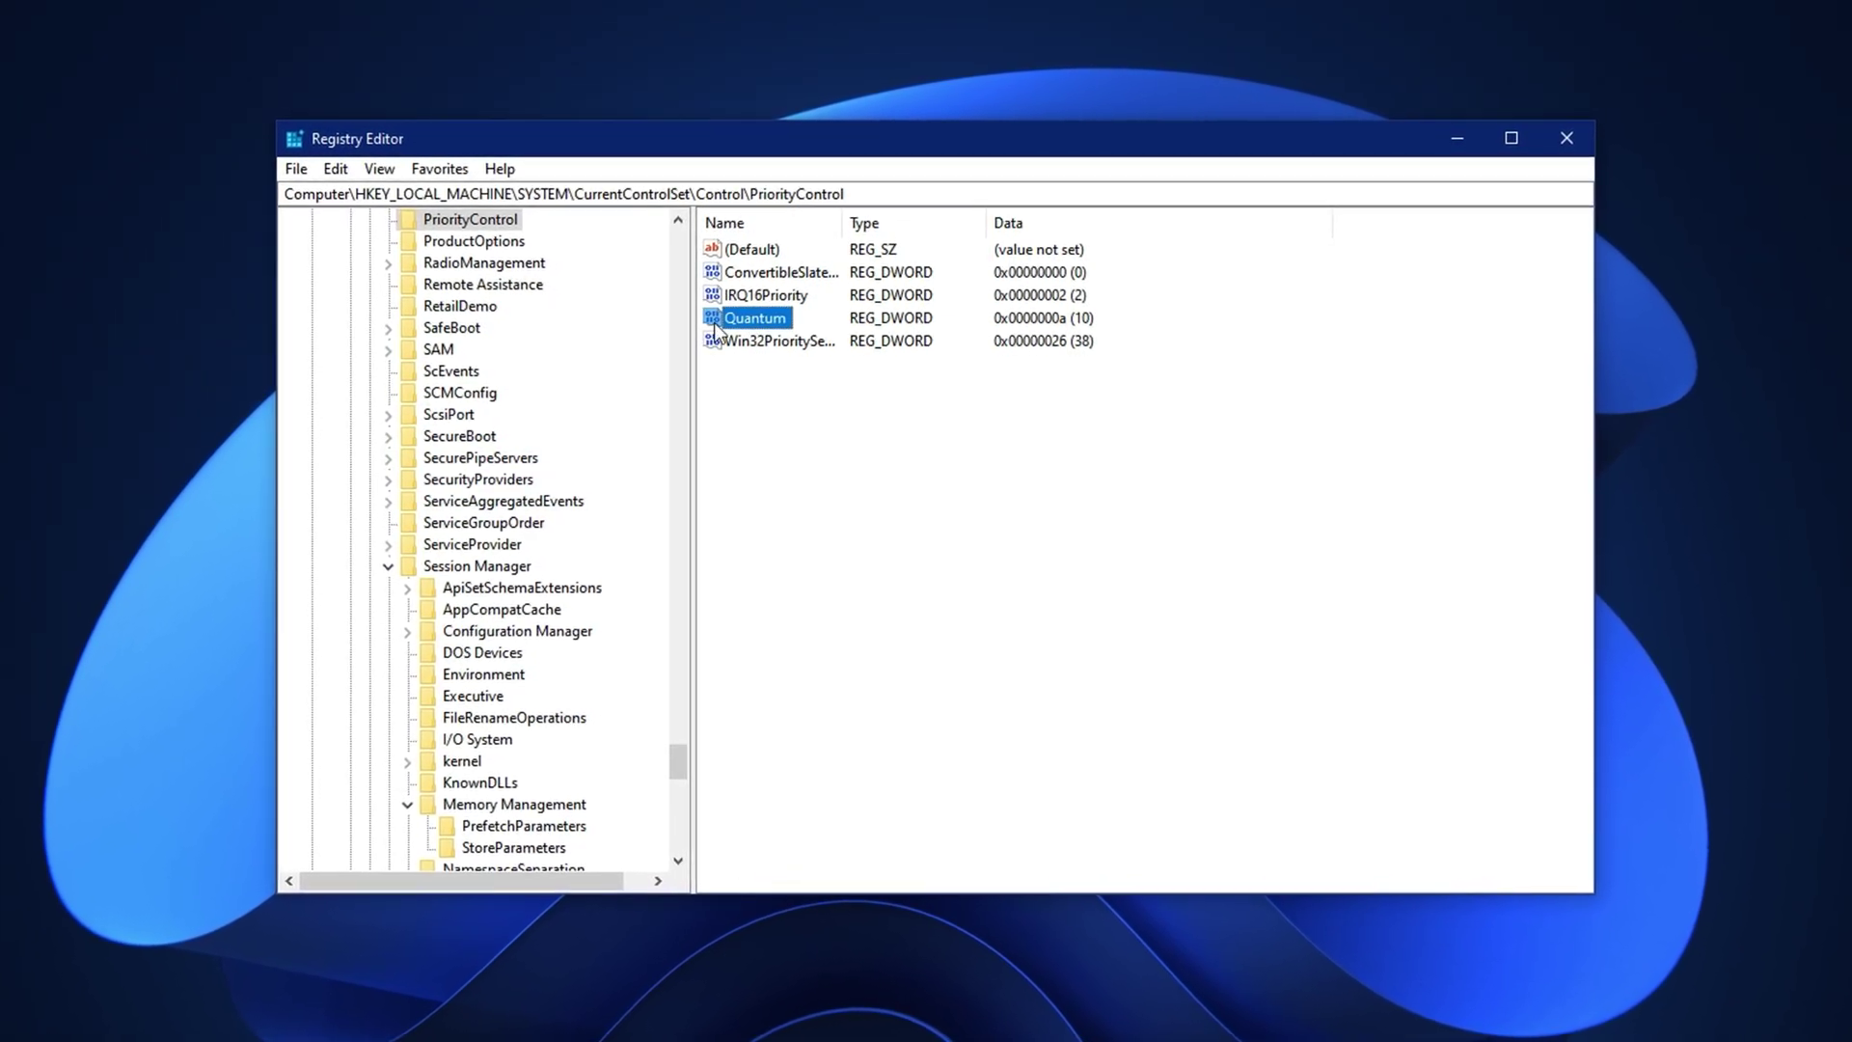
double_click(755, 319)
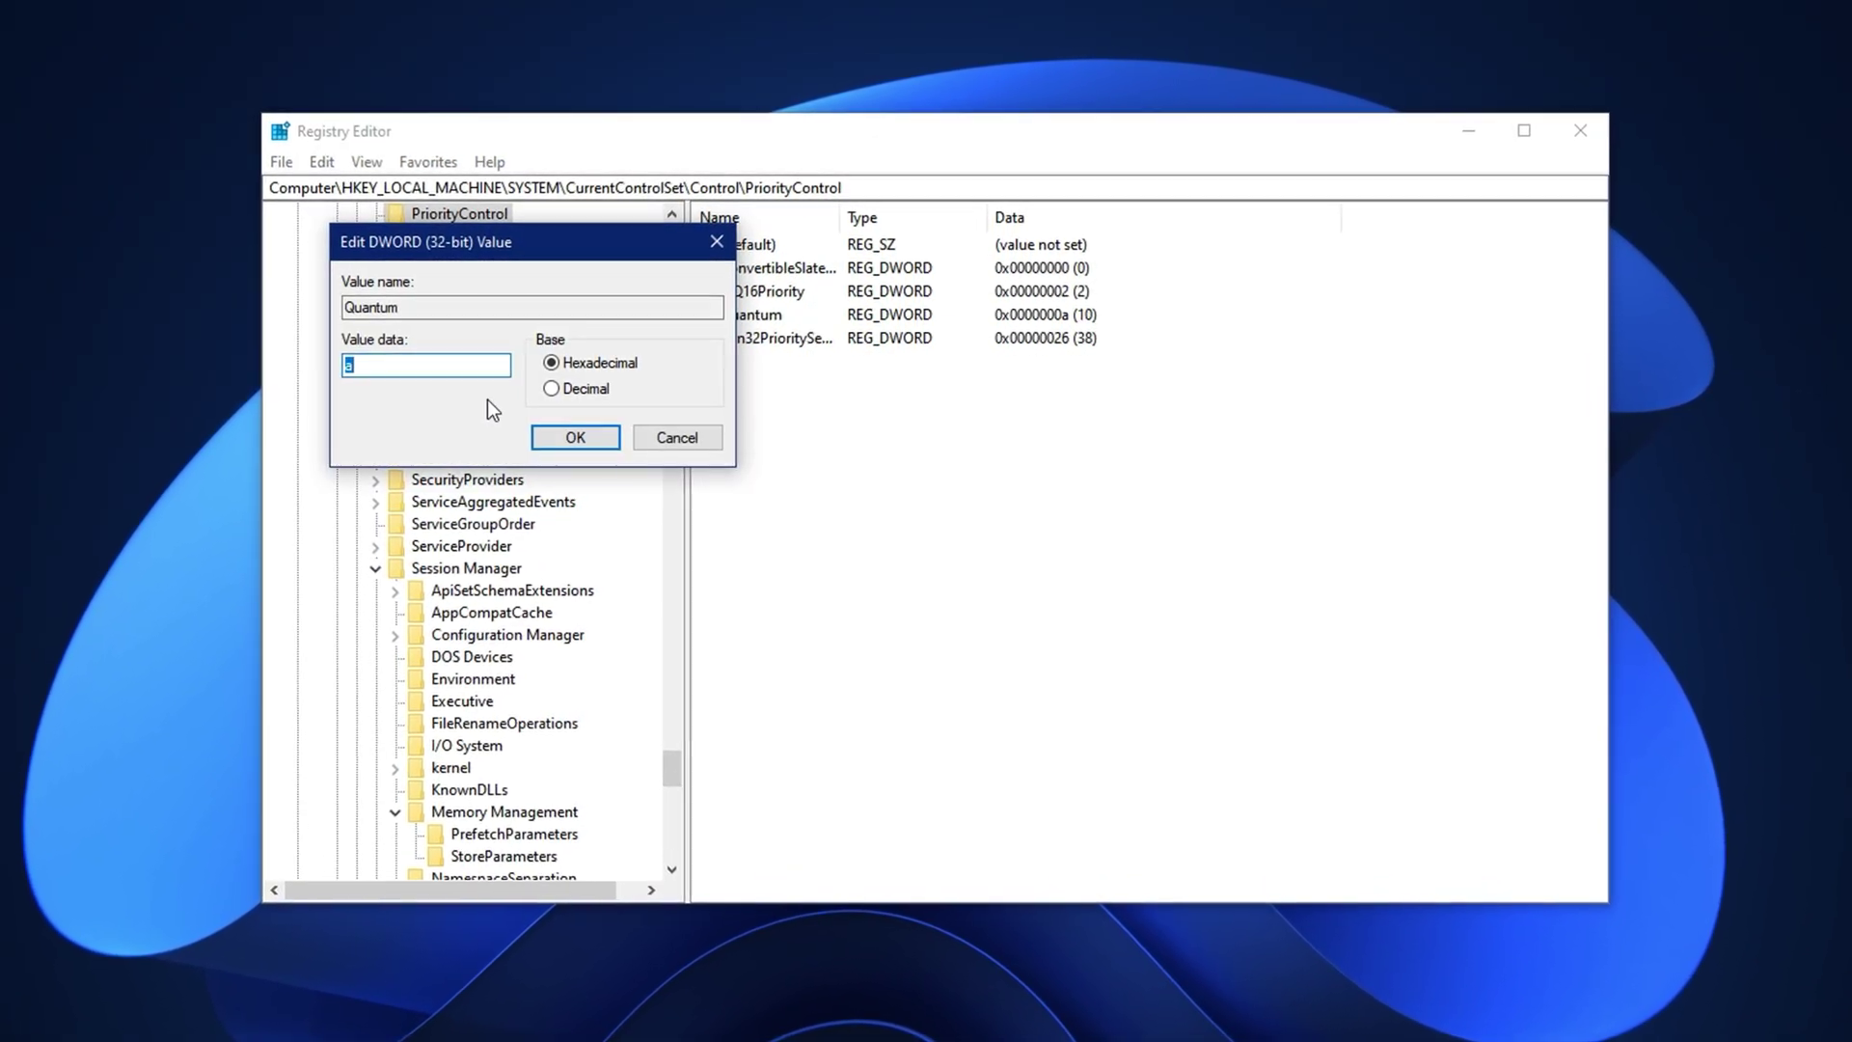
left_click(551, 388)
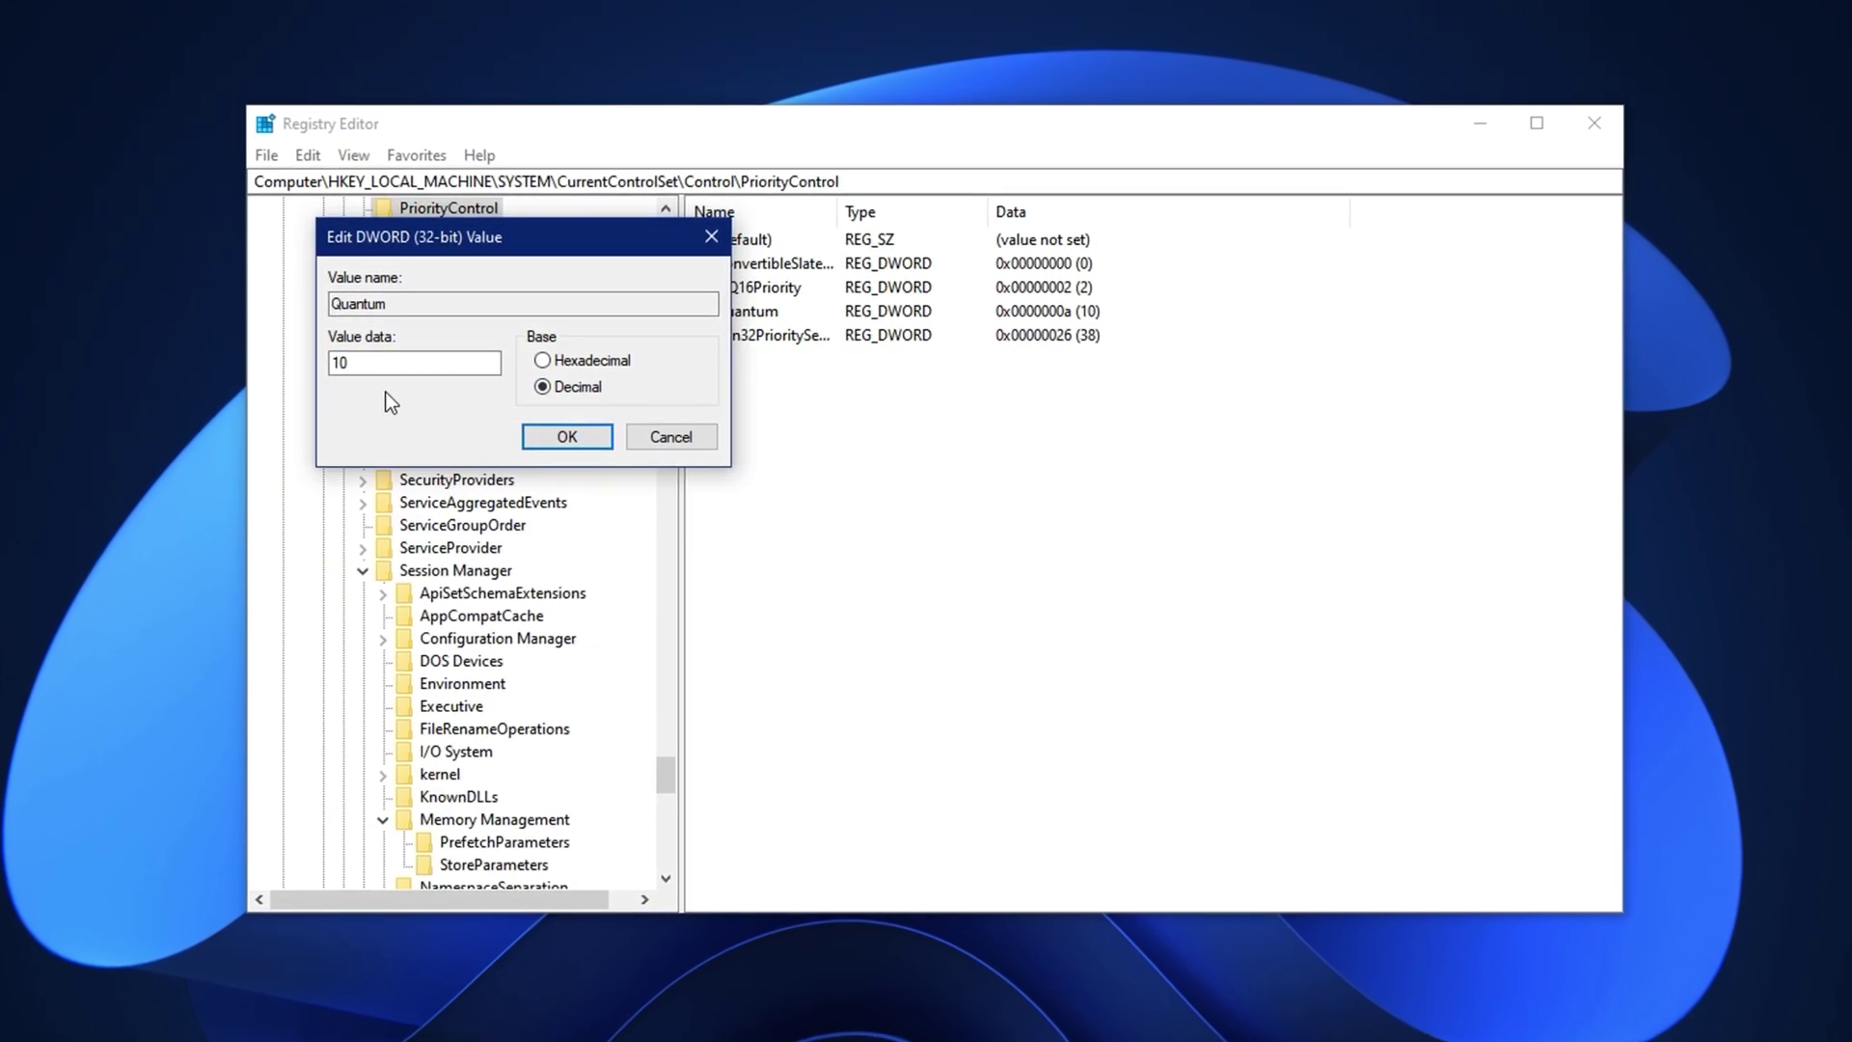
left_click(561, 439)
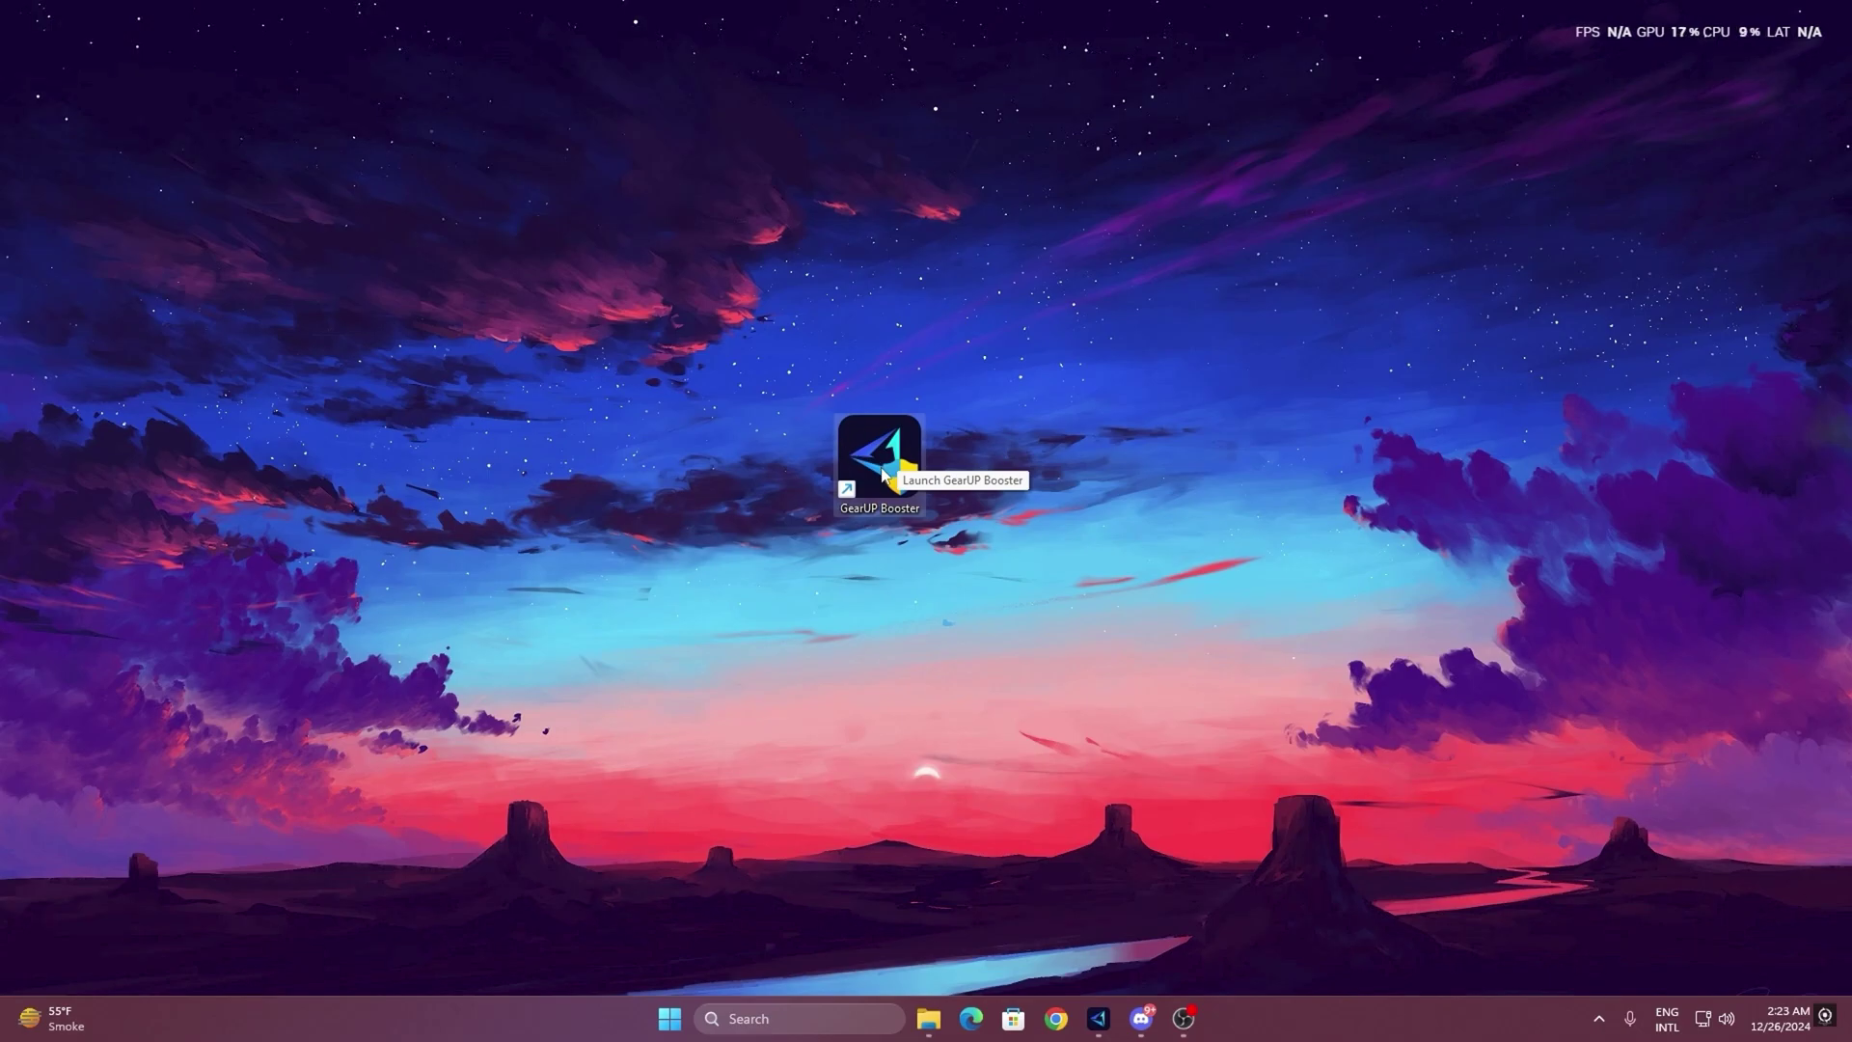
Launch GearUP Booster from its desktop shortcut
double_click(883, 473)
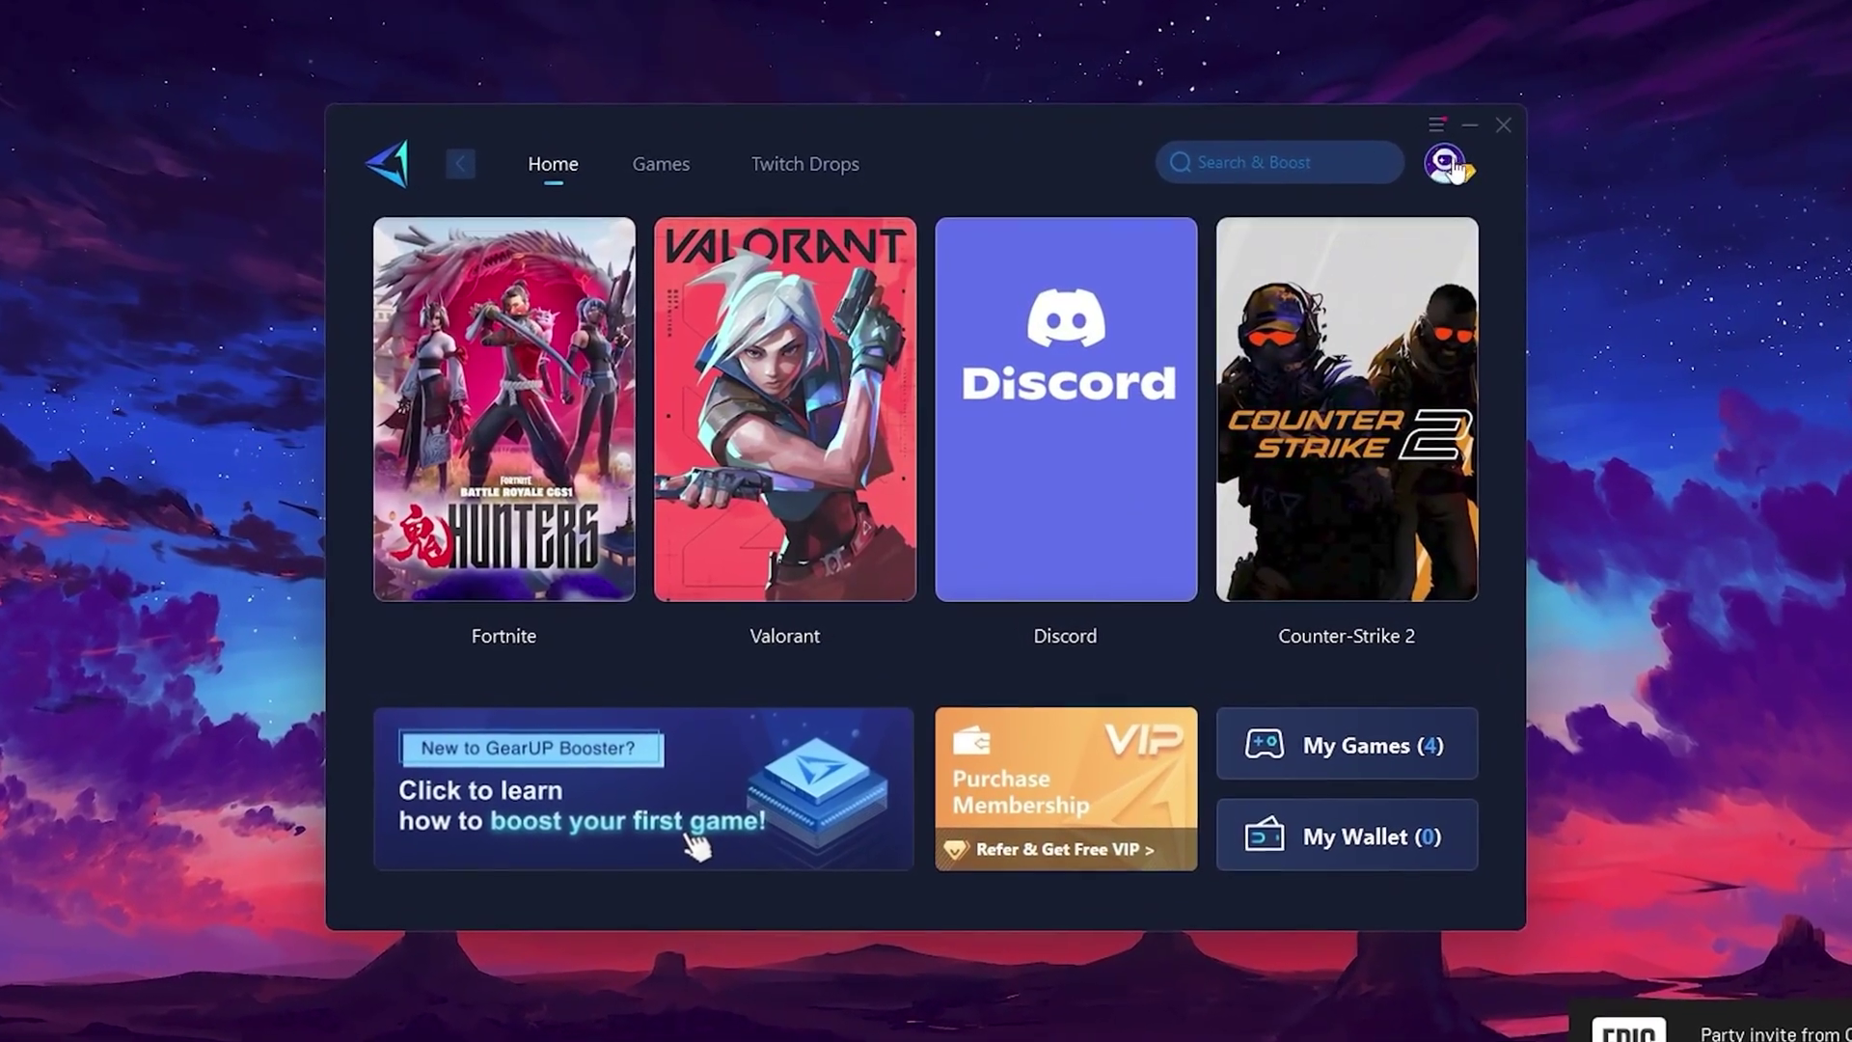
Browse the Games tab's catalogue of popular games
mouse_move(1124, 253)
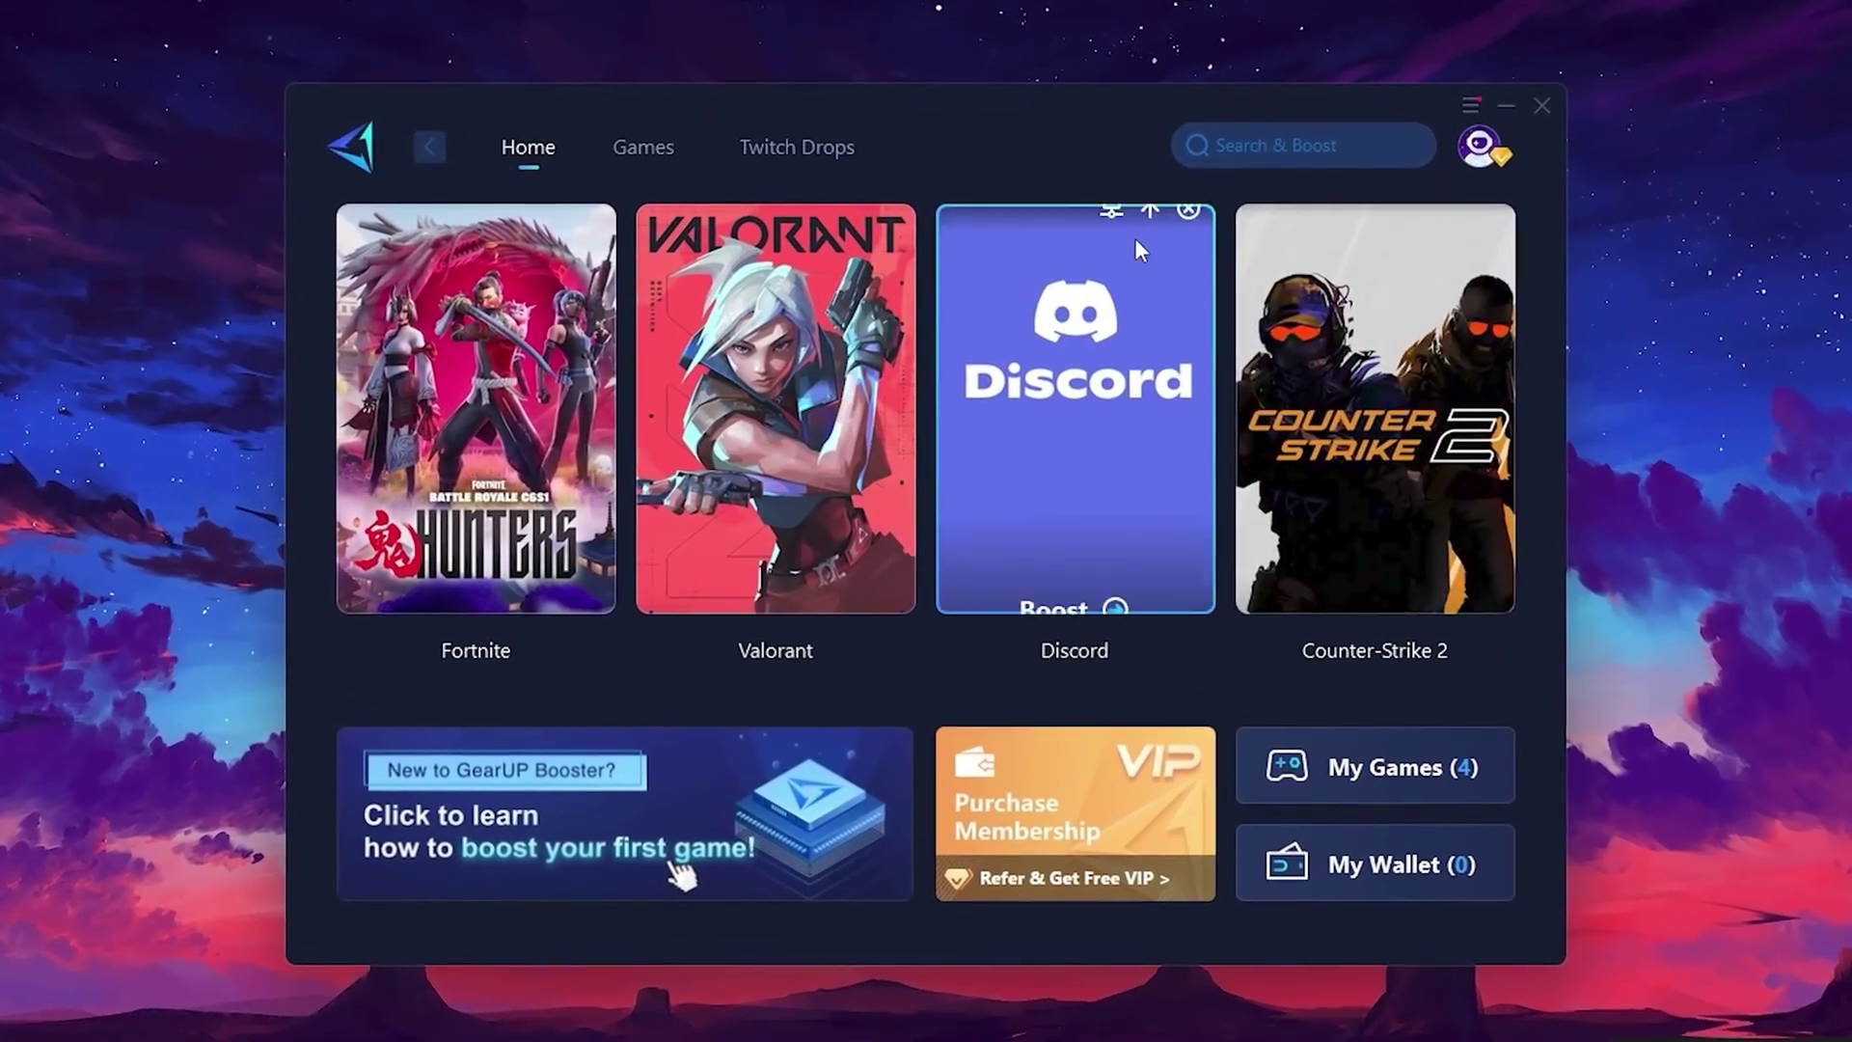
mouse_move(554, 297)
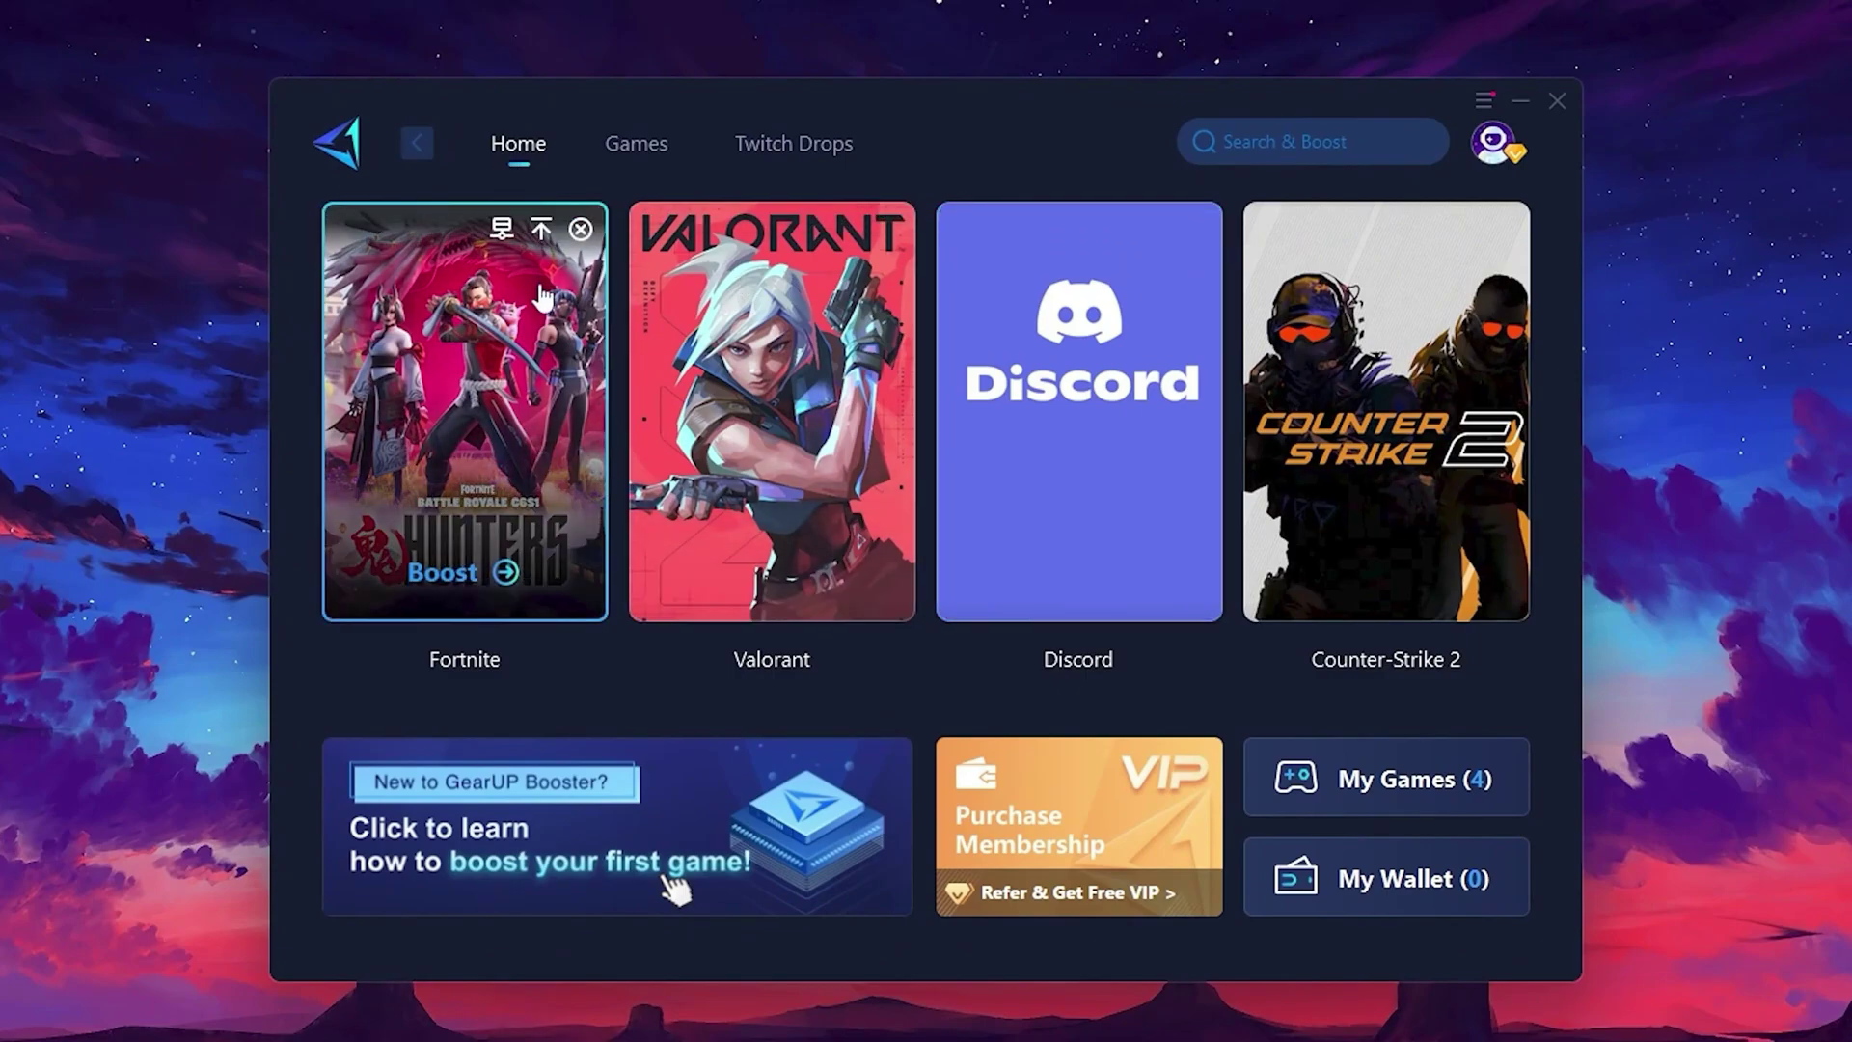
mouse_move(1408, 370)
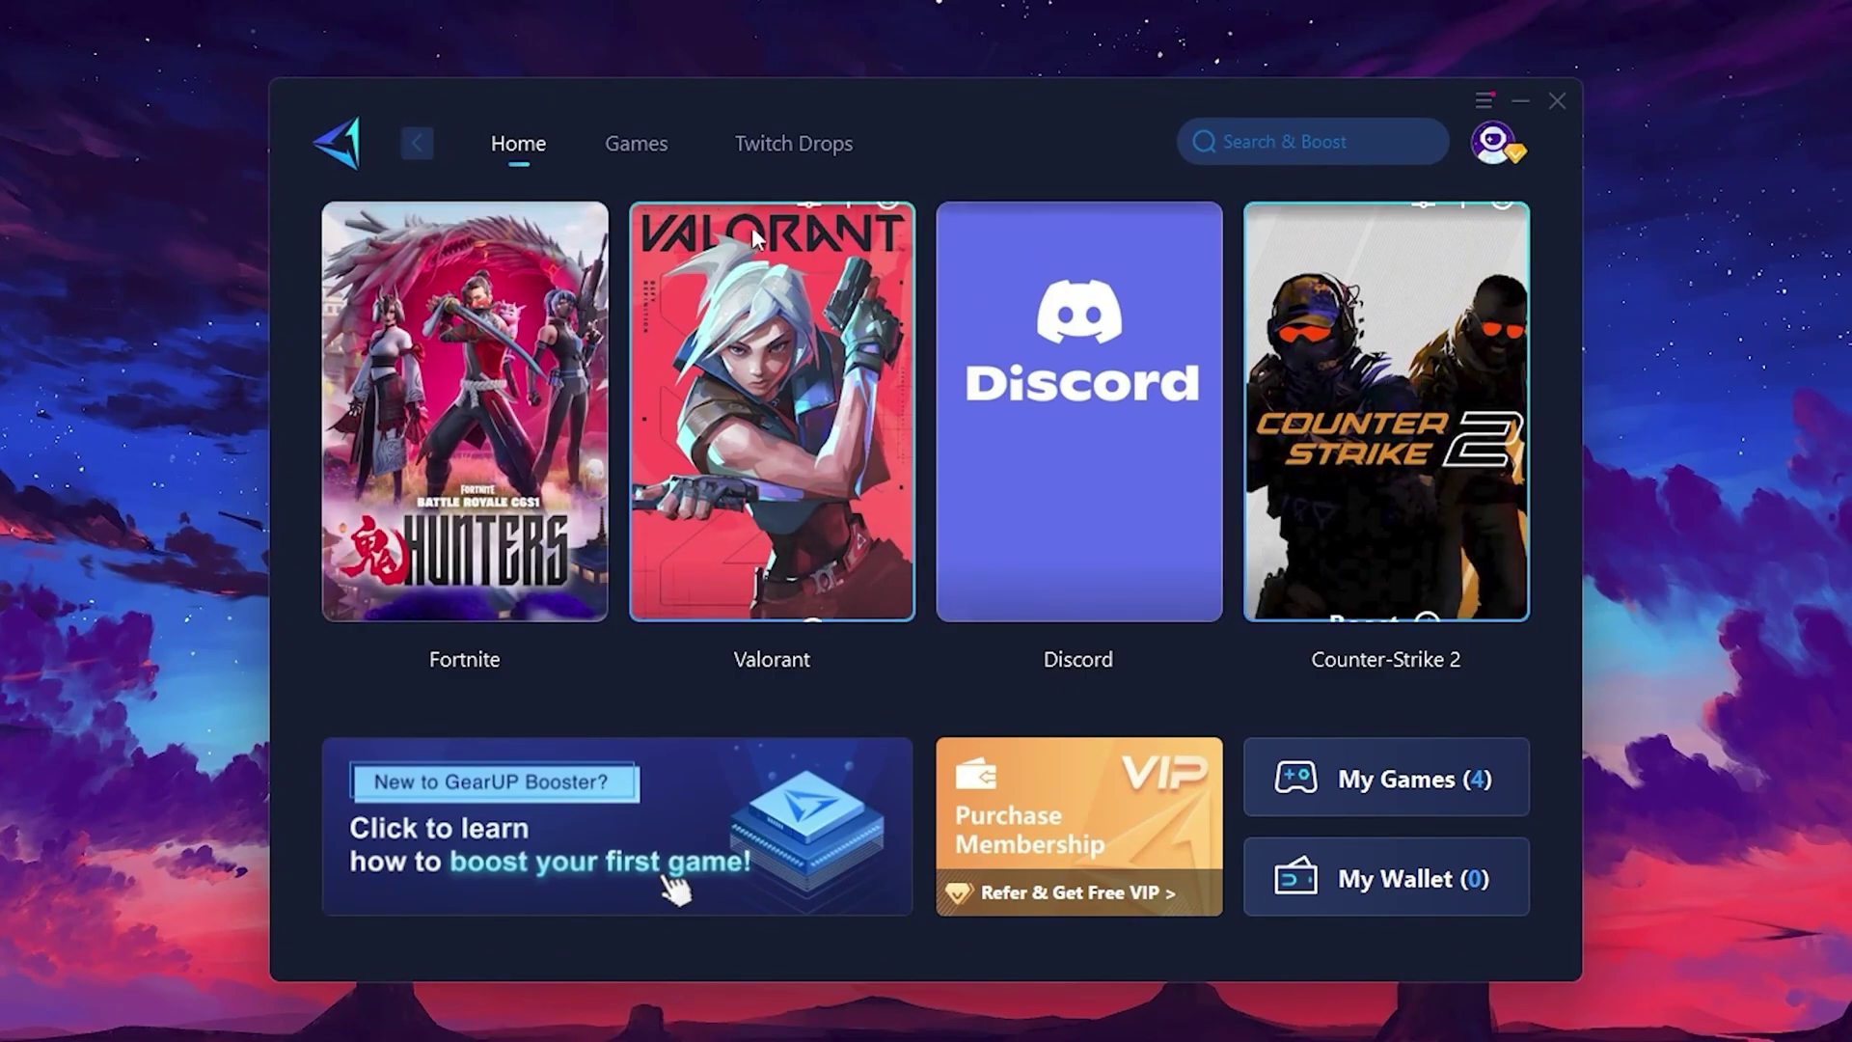
left_click(639, 147)
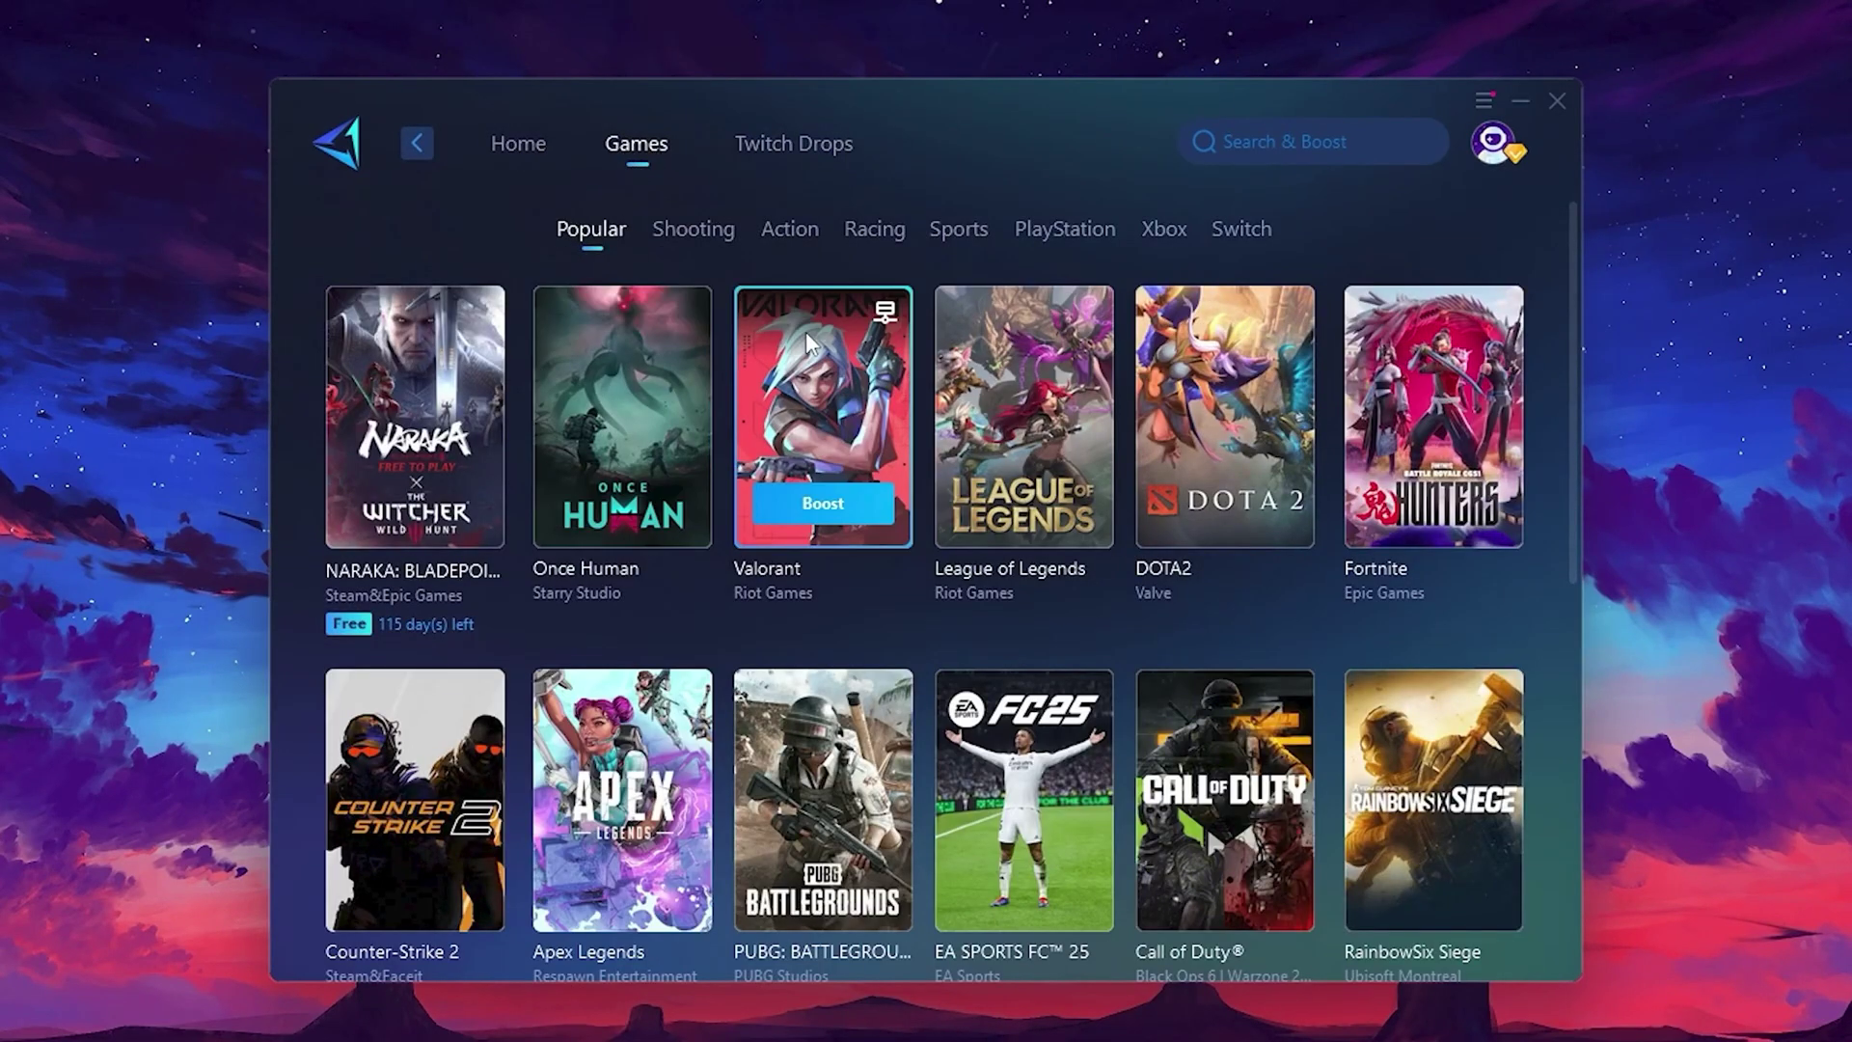
mouse_move(1310, 345)
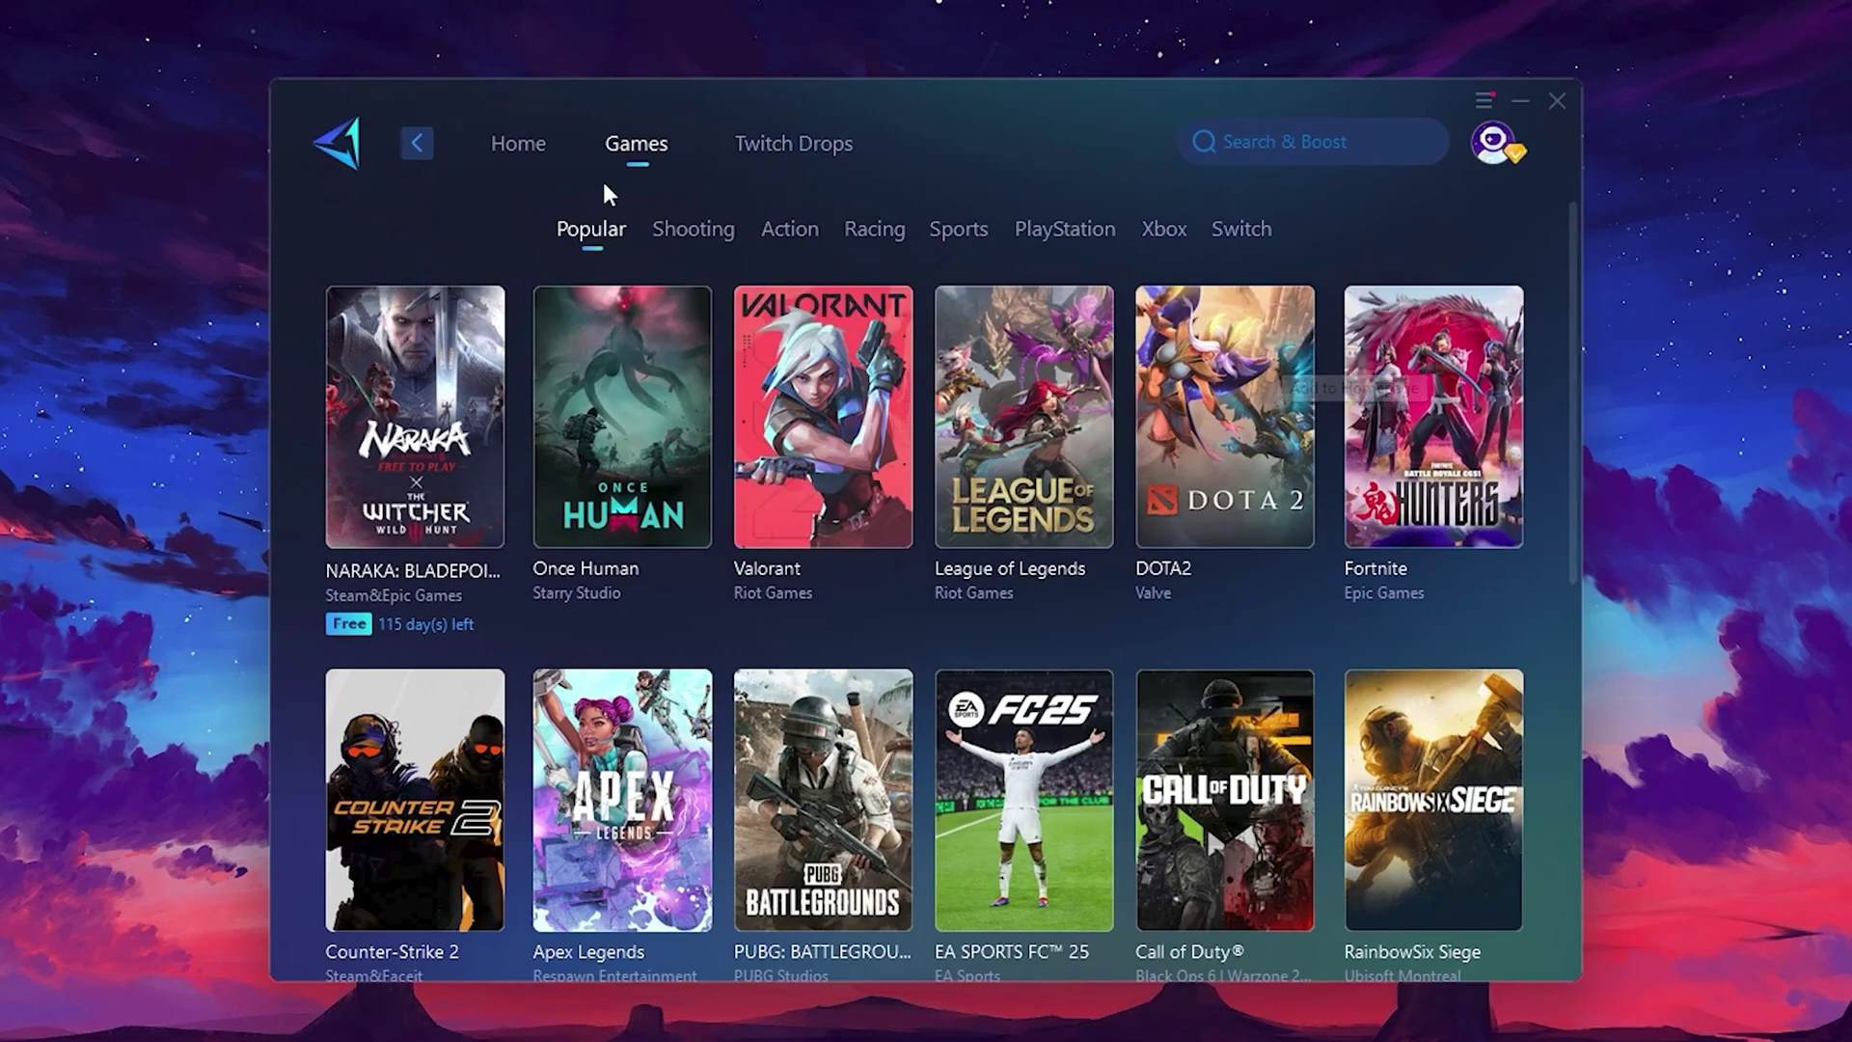
Return to Home and boost Fortnite via the Middle East server region
left_click(521, 146)
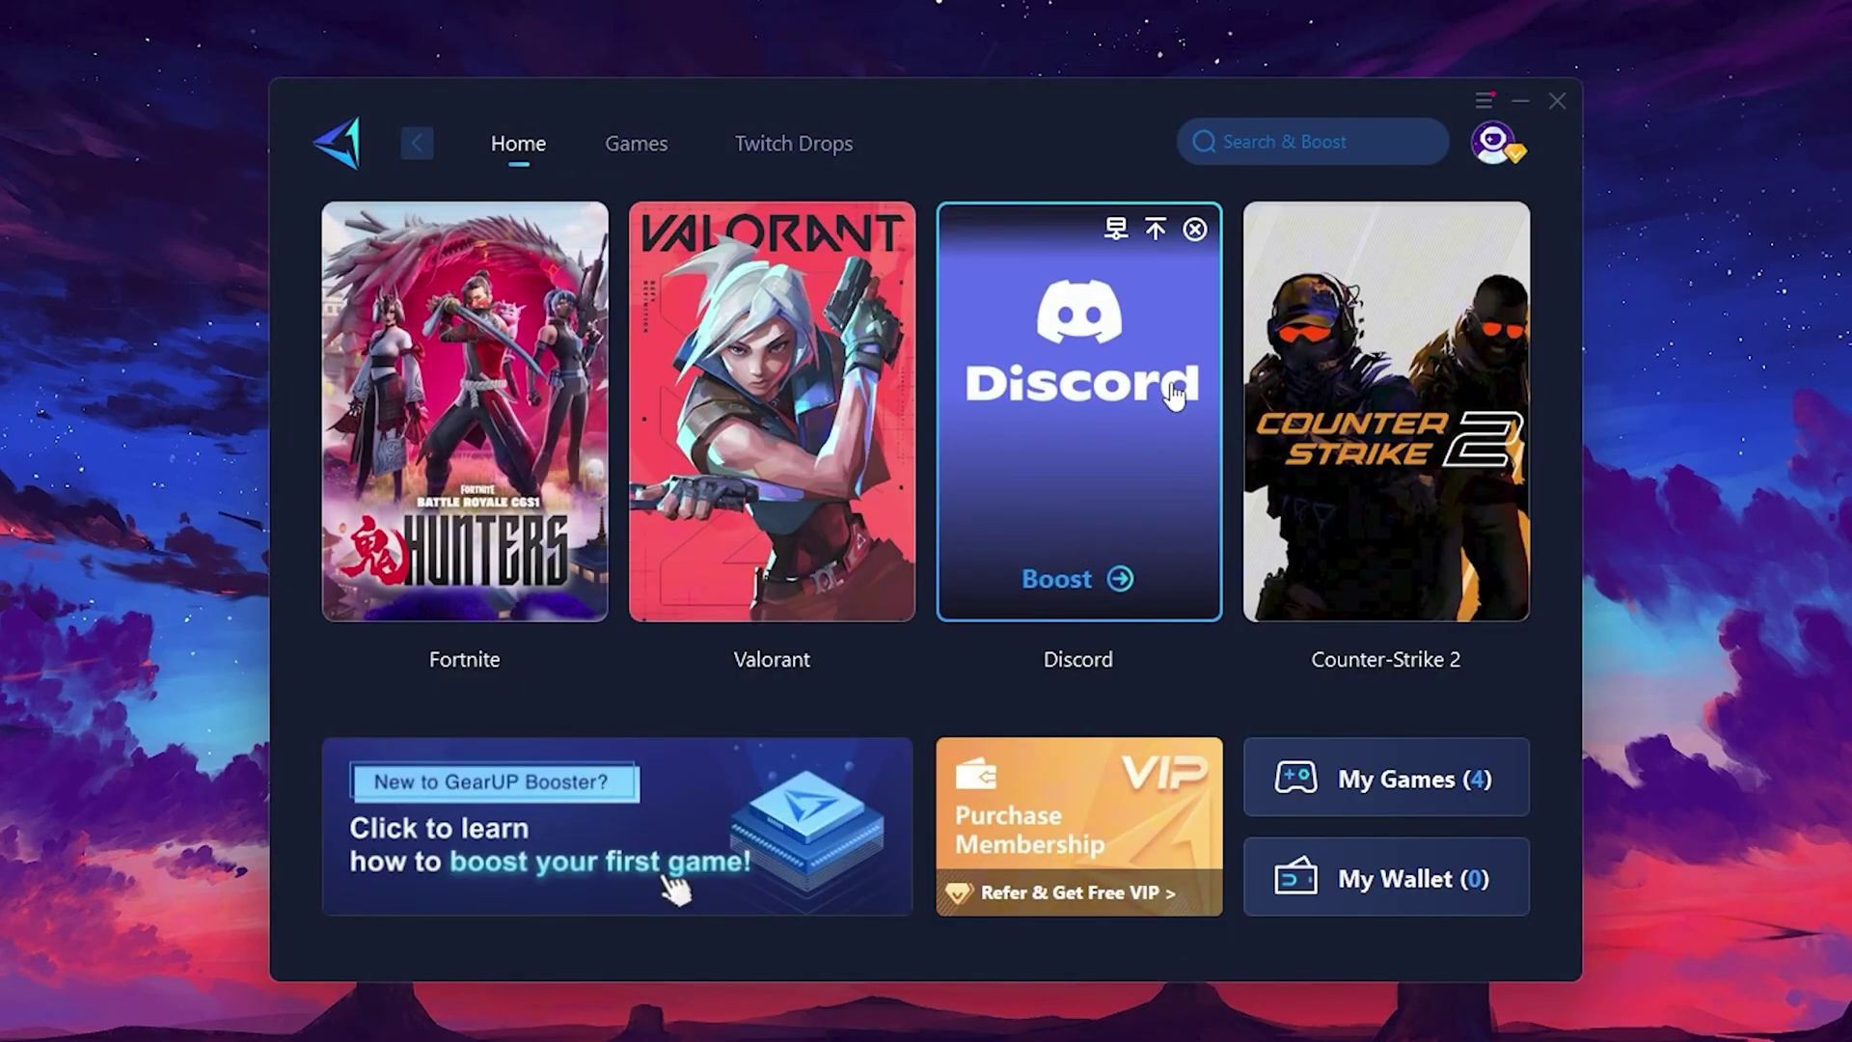
mouse_move(492, 396)
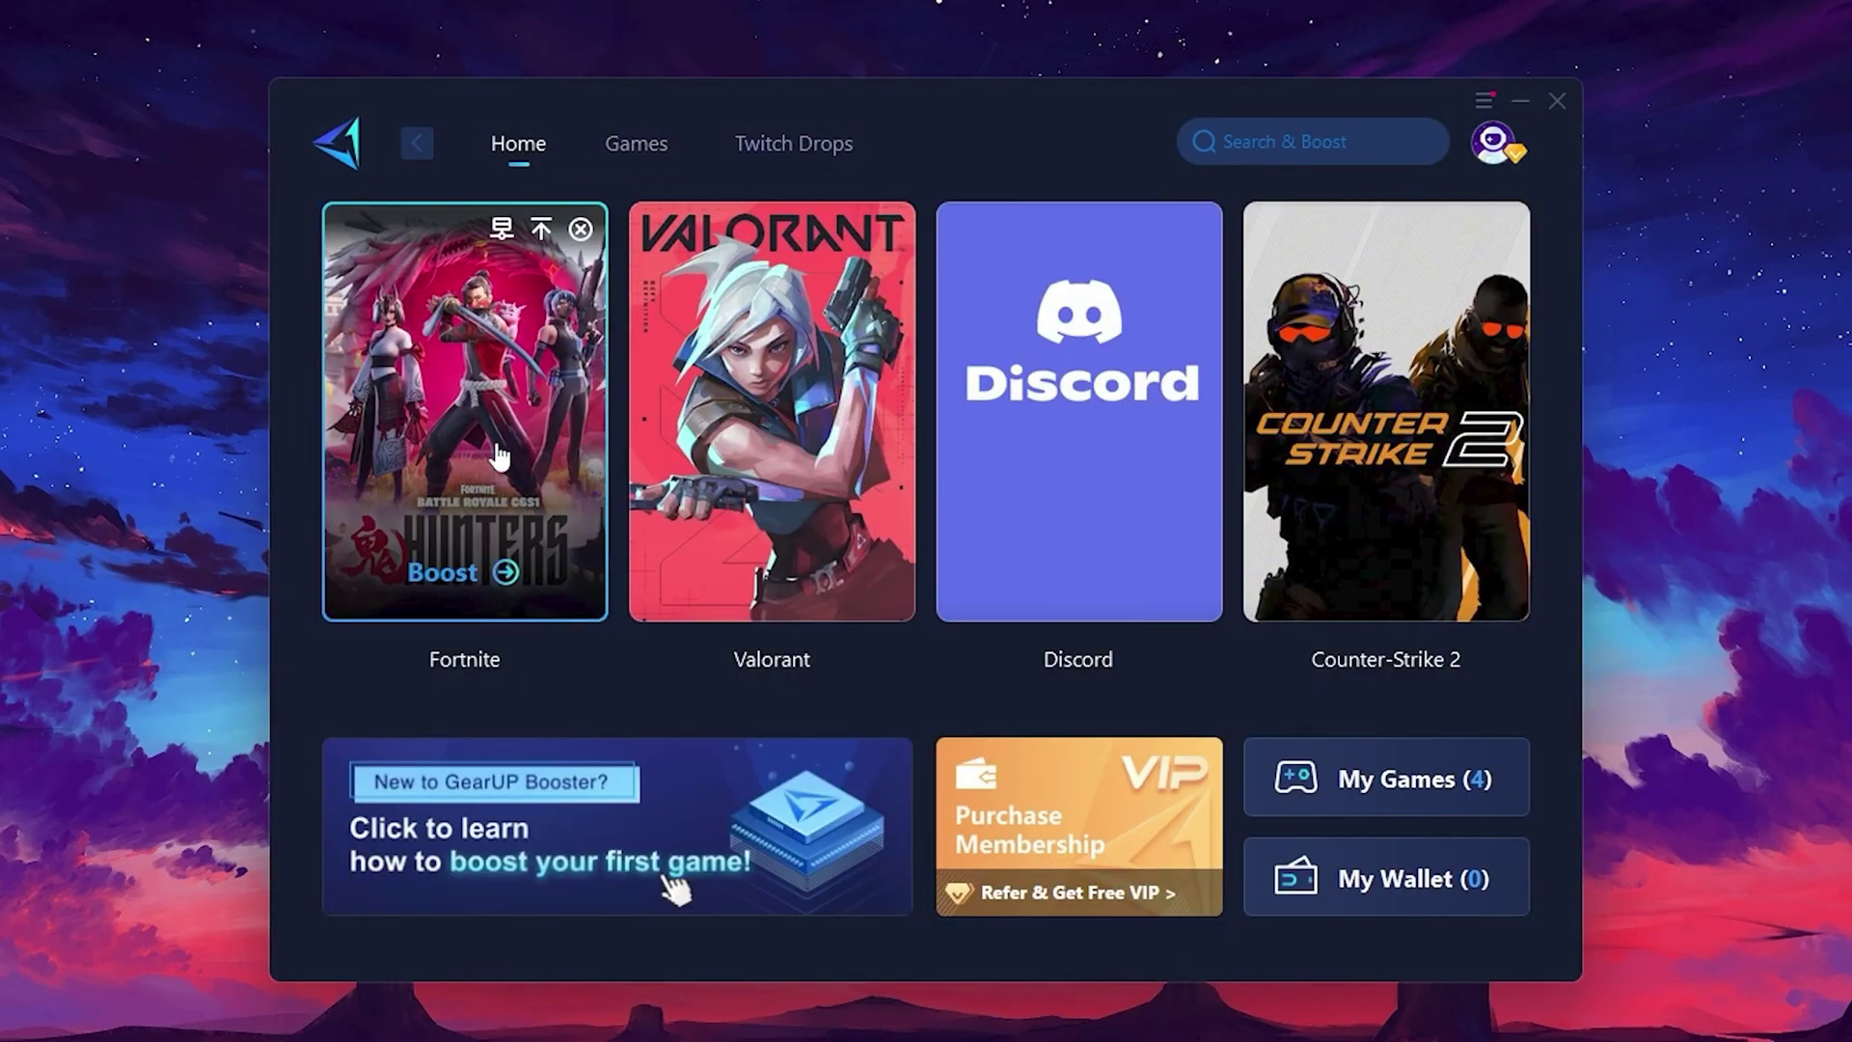
left_click(447, 577)
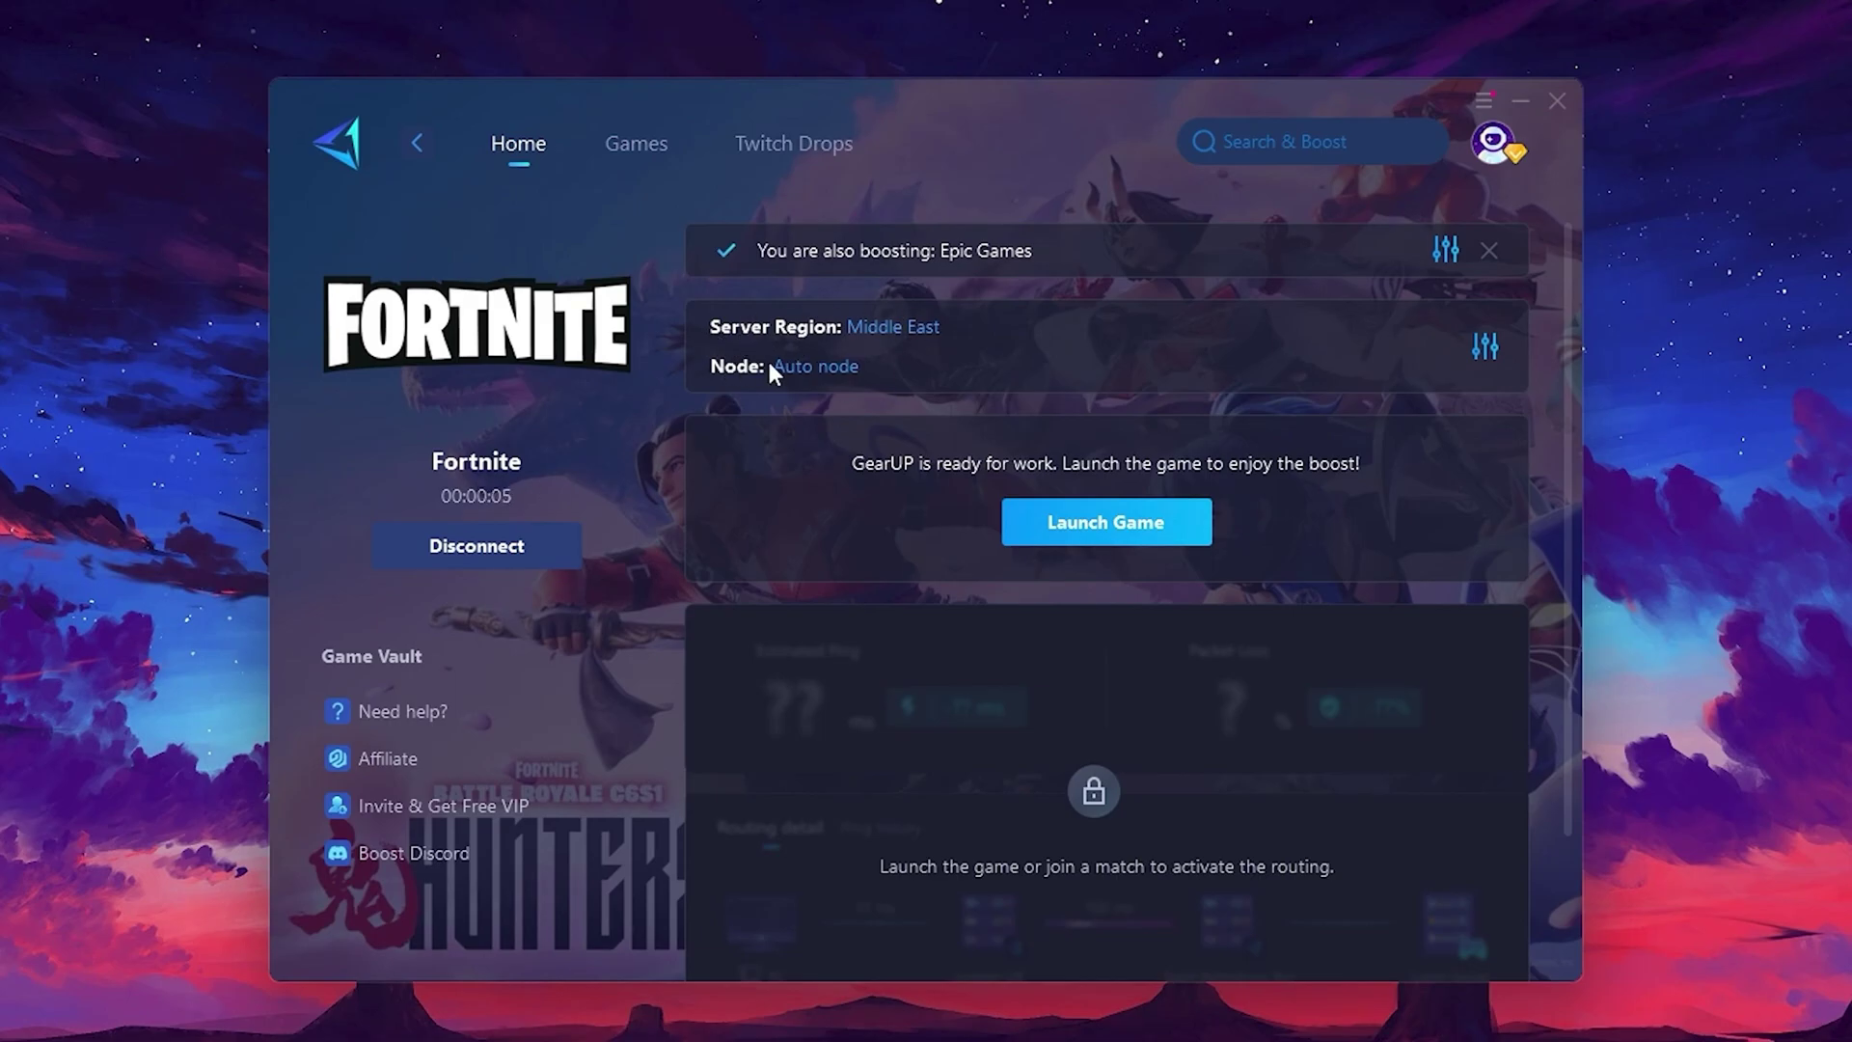
left_click(905, 330)
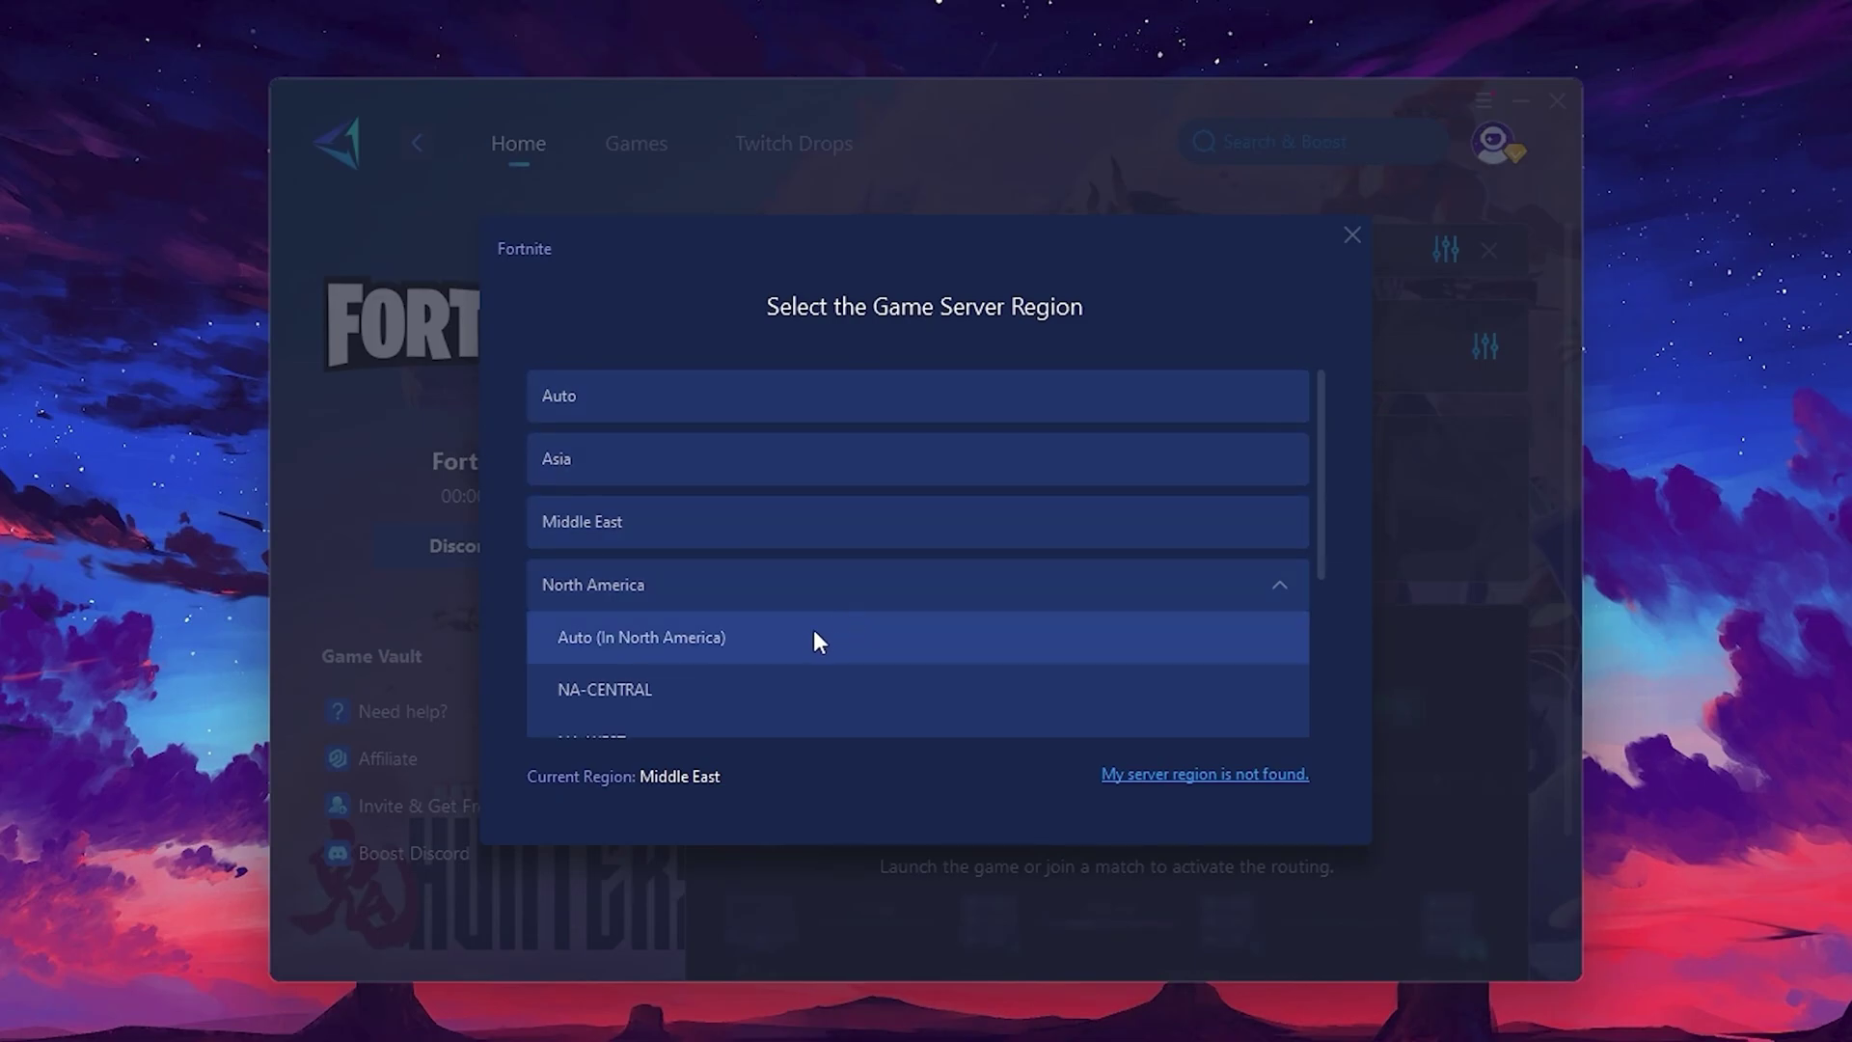
scroll(855, 569, "down", 1)
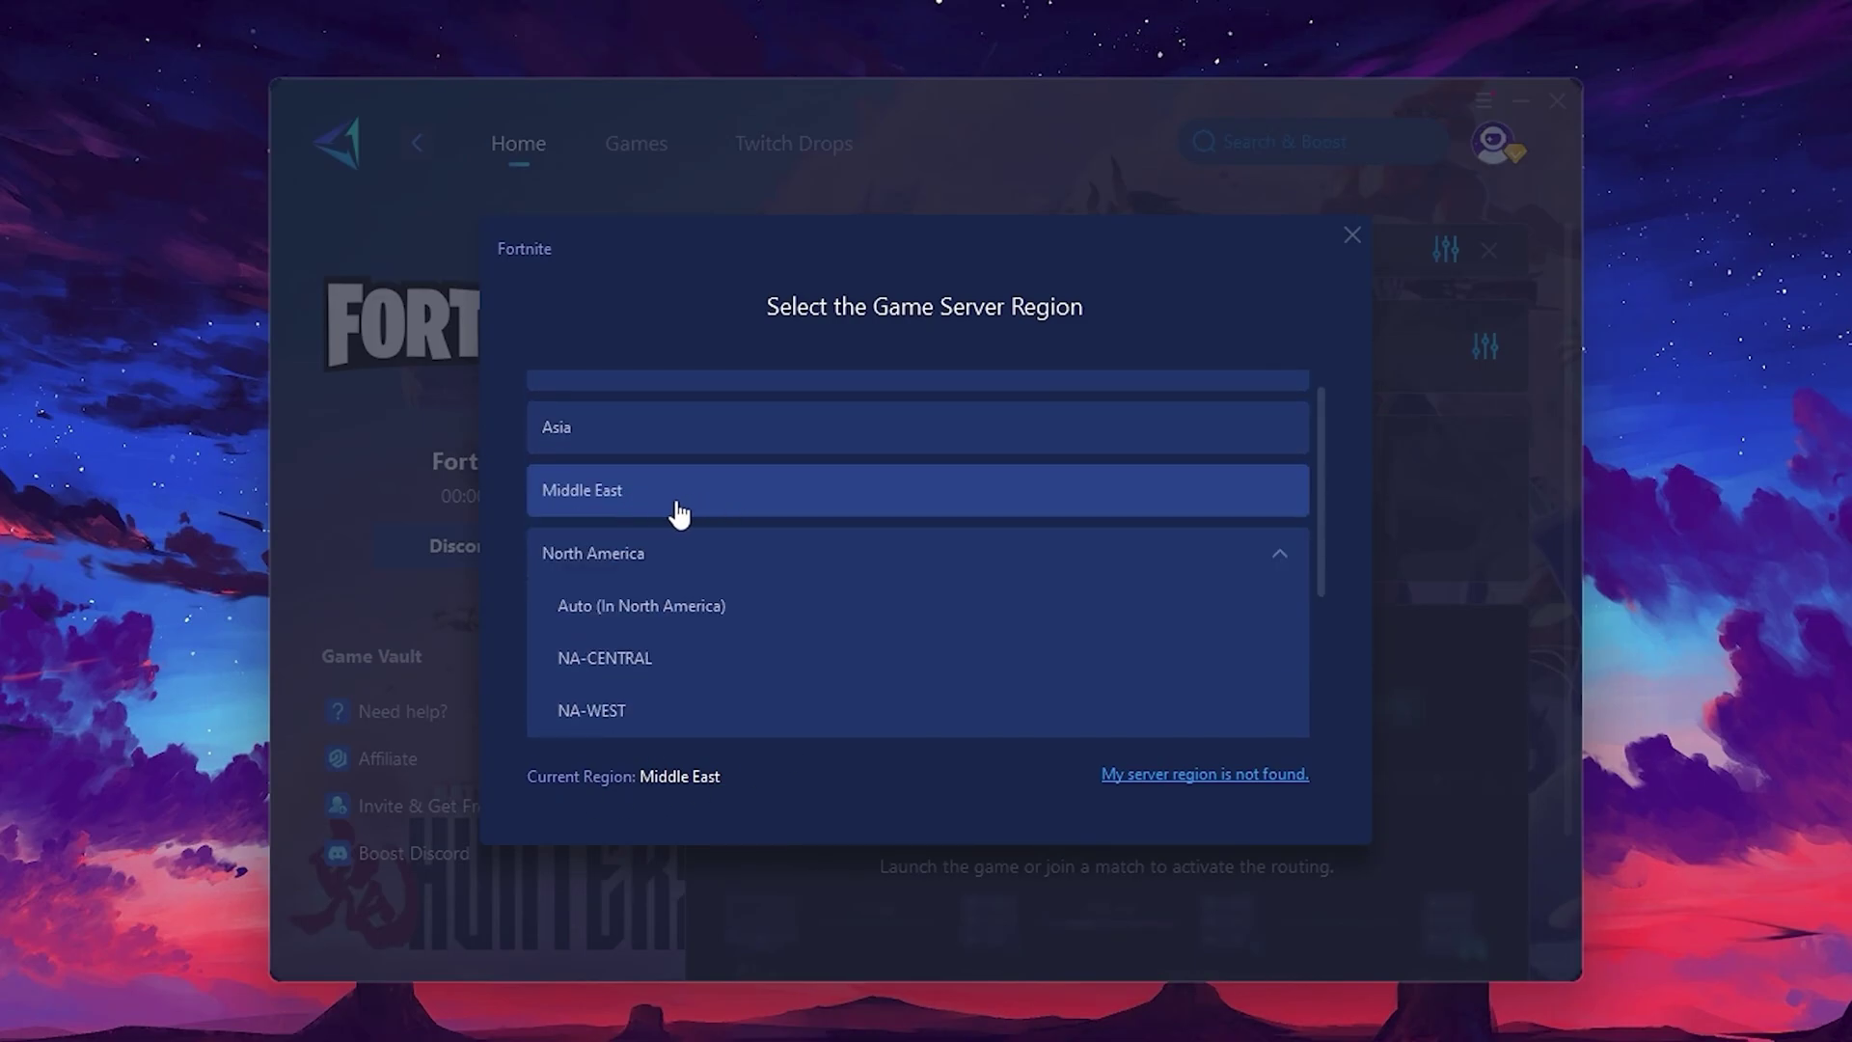
left_click(1352, 234)
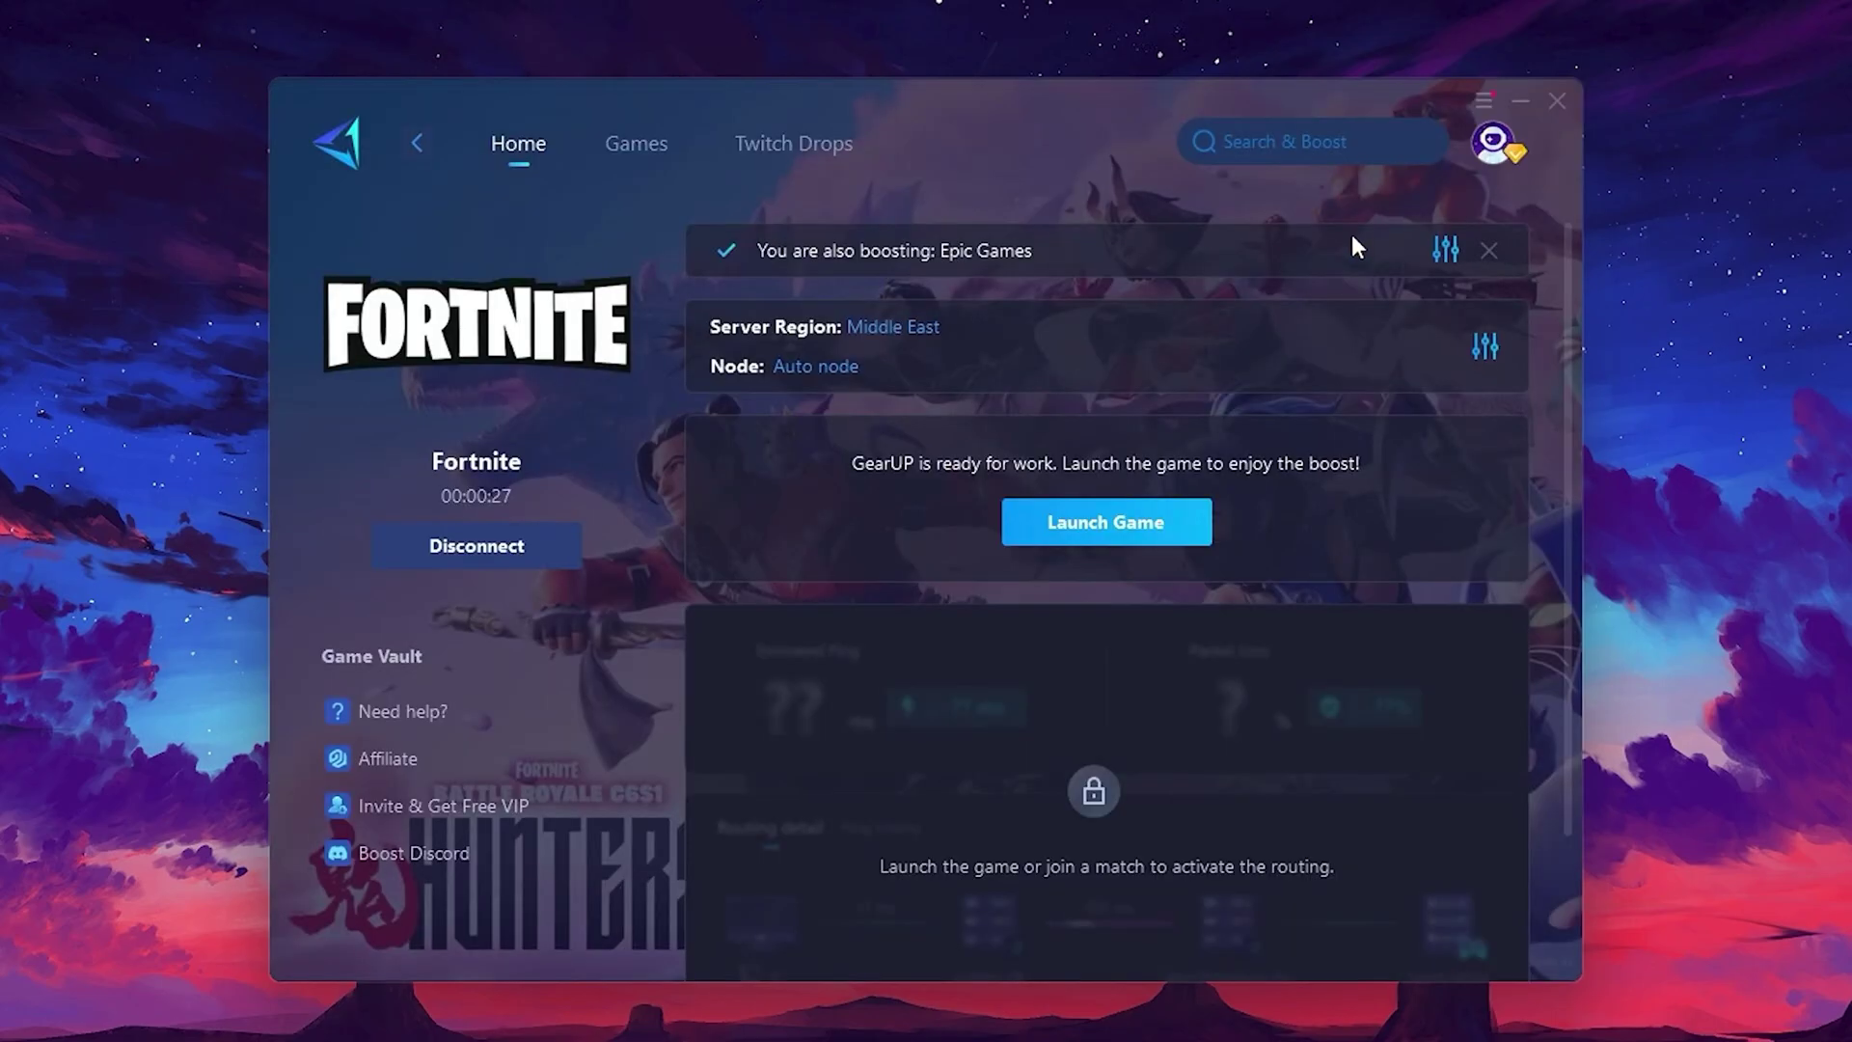
left_click(807, 368)
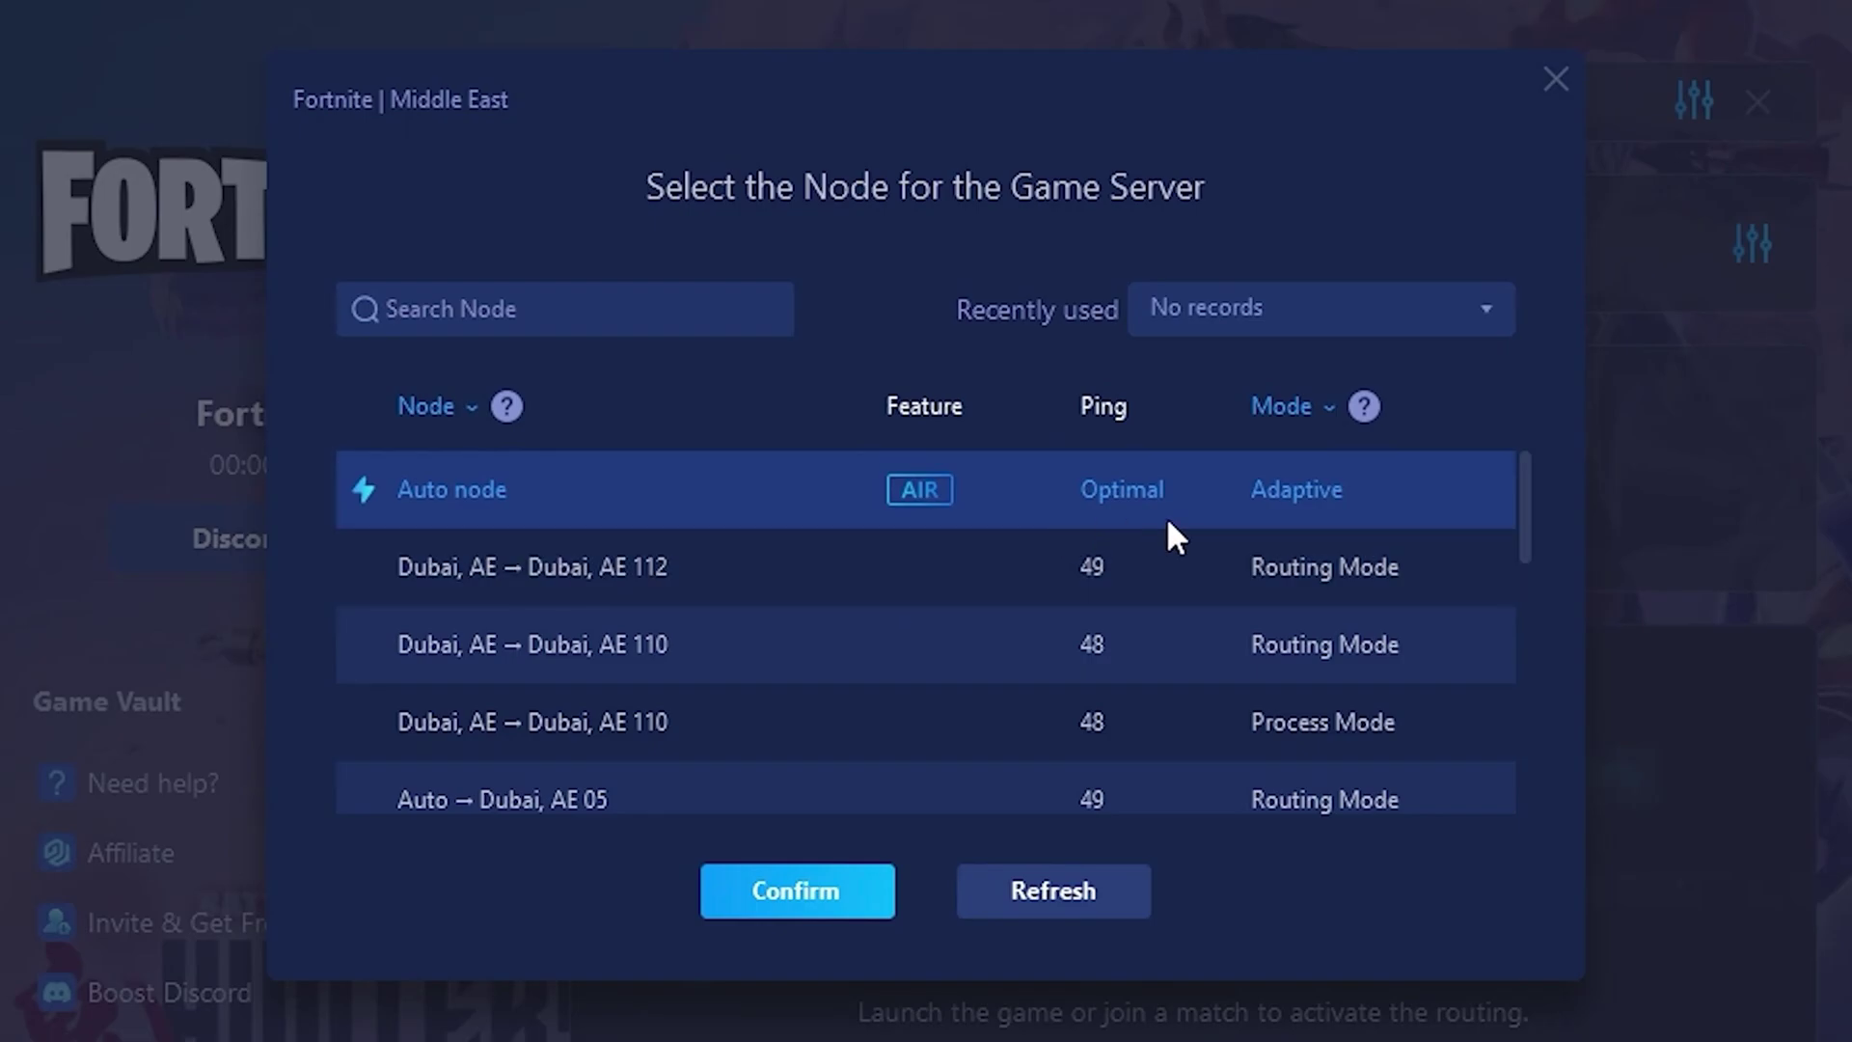
scroll(980, 529, "down", 2)
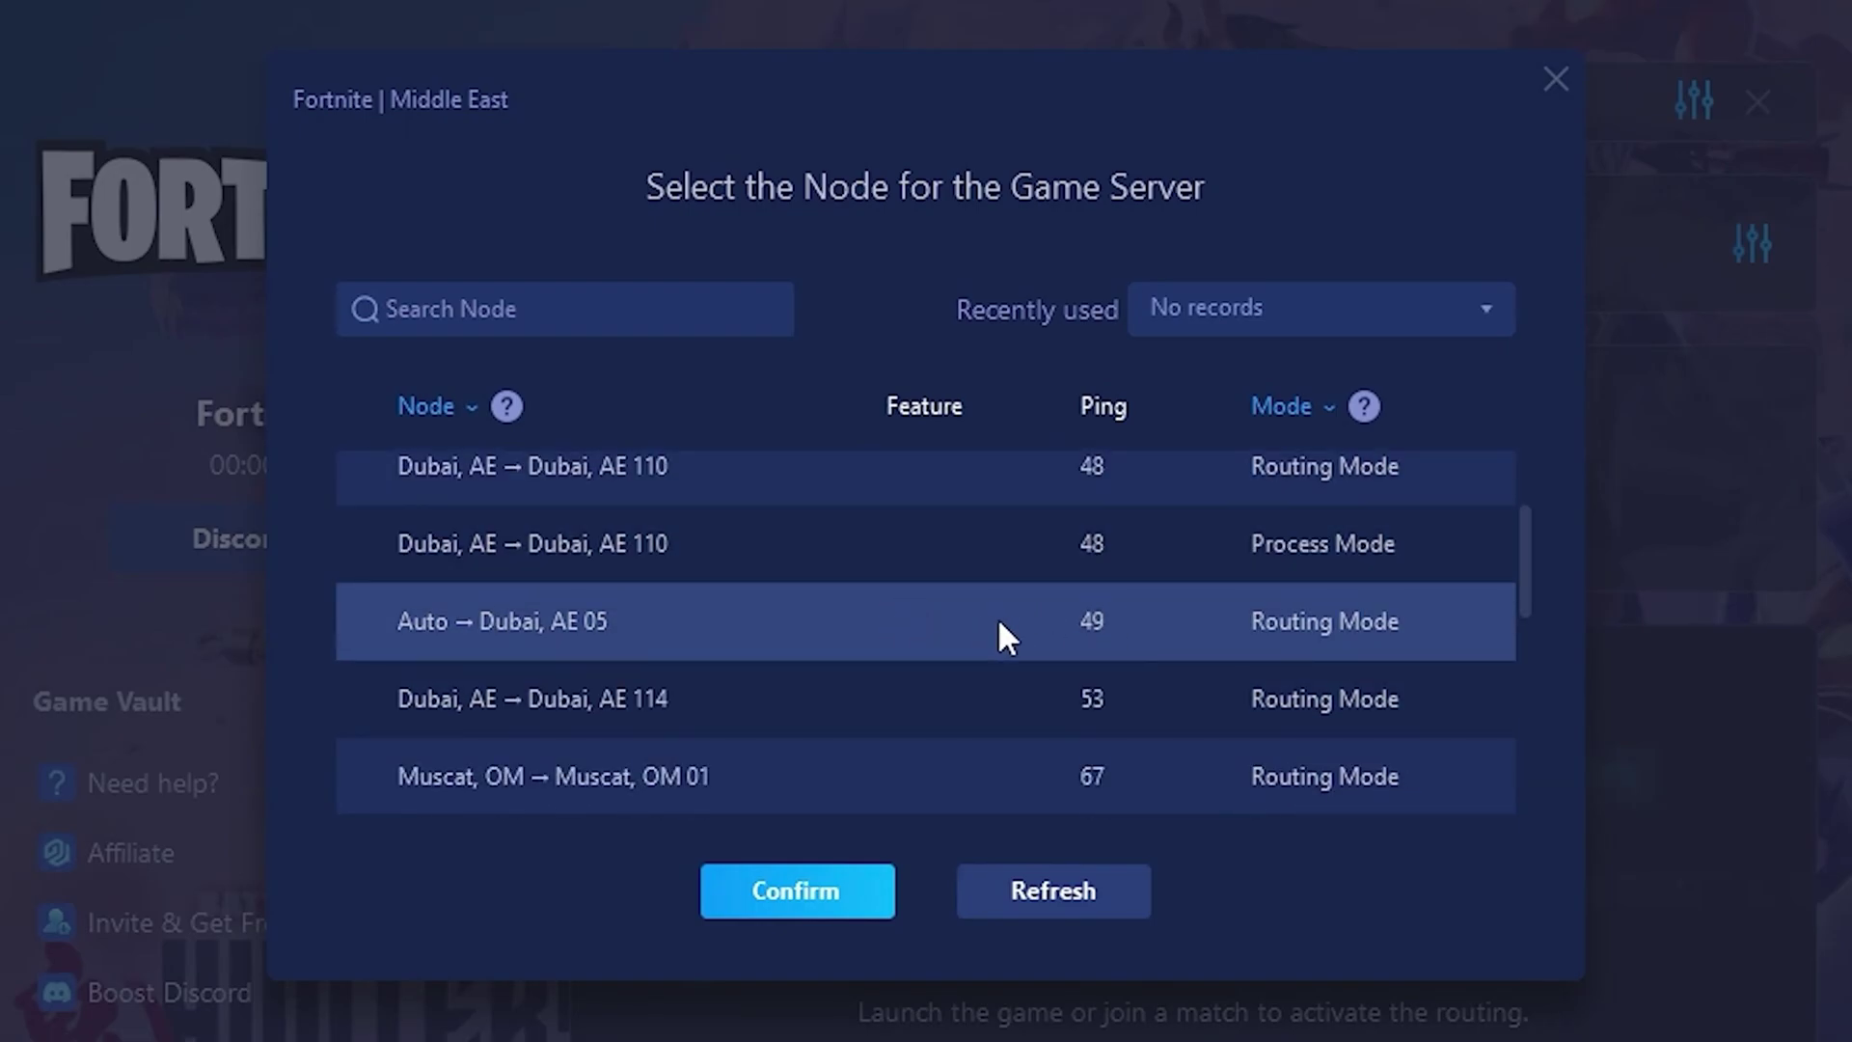
scroll(993, 600, "up", 2)
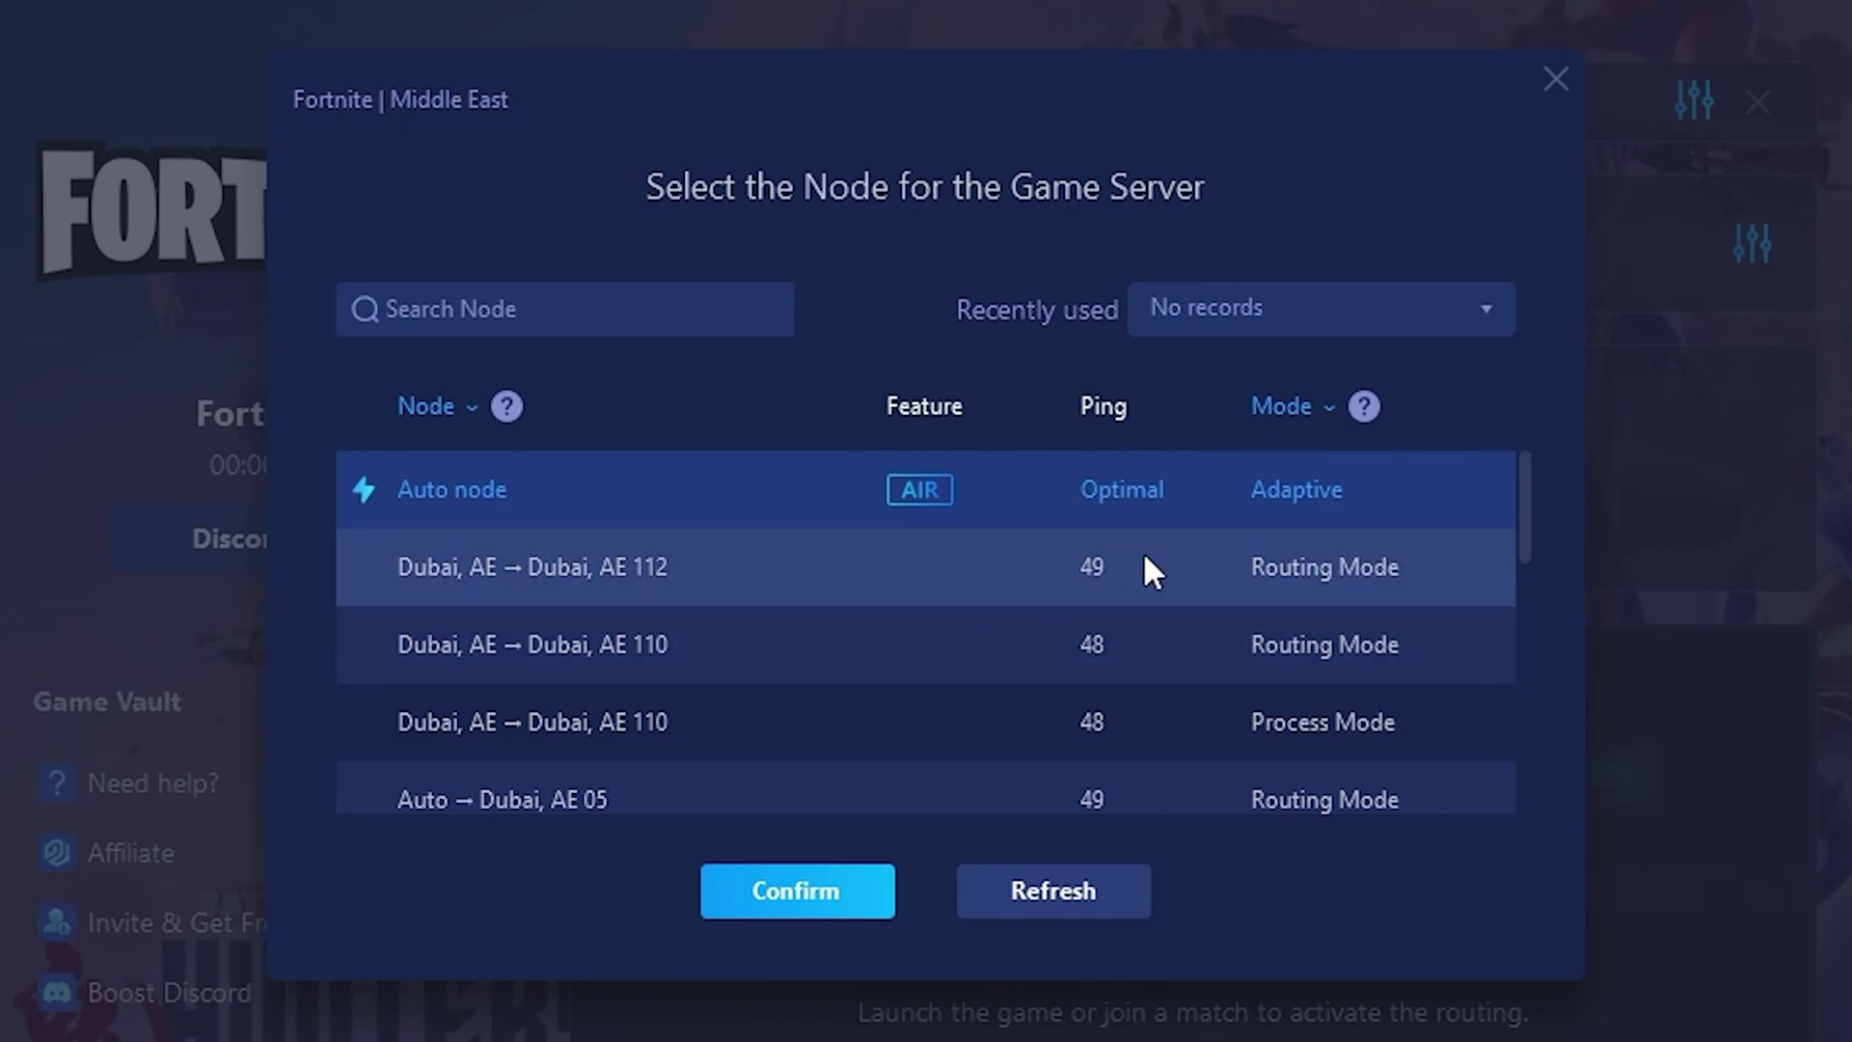
left_click(1557, 78)
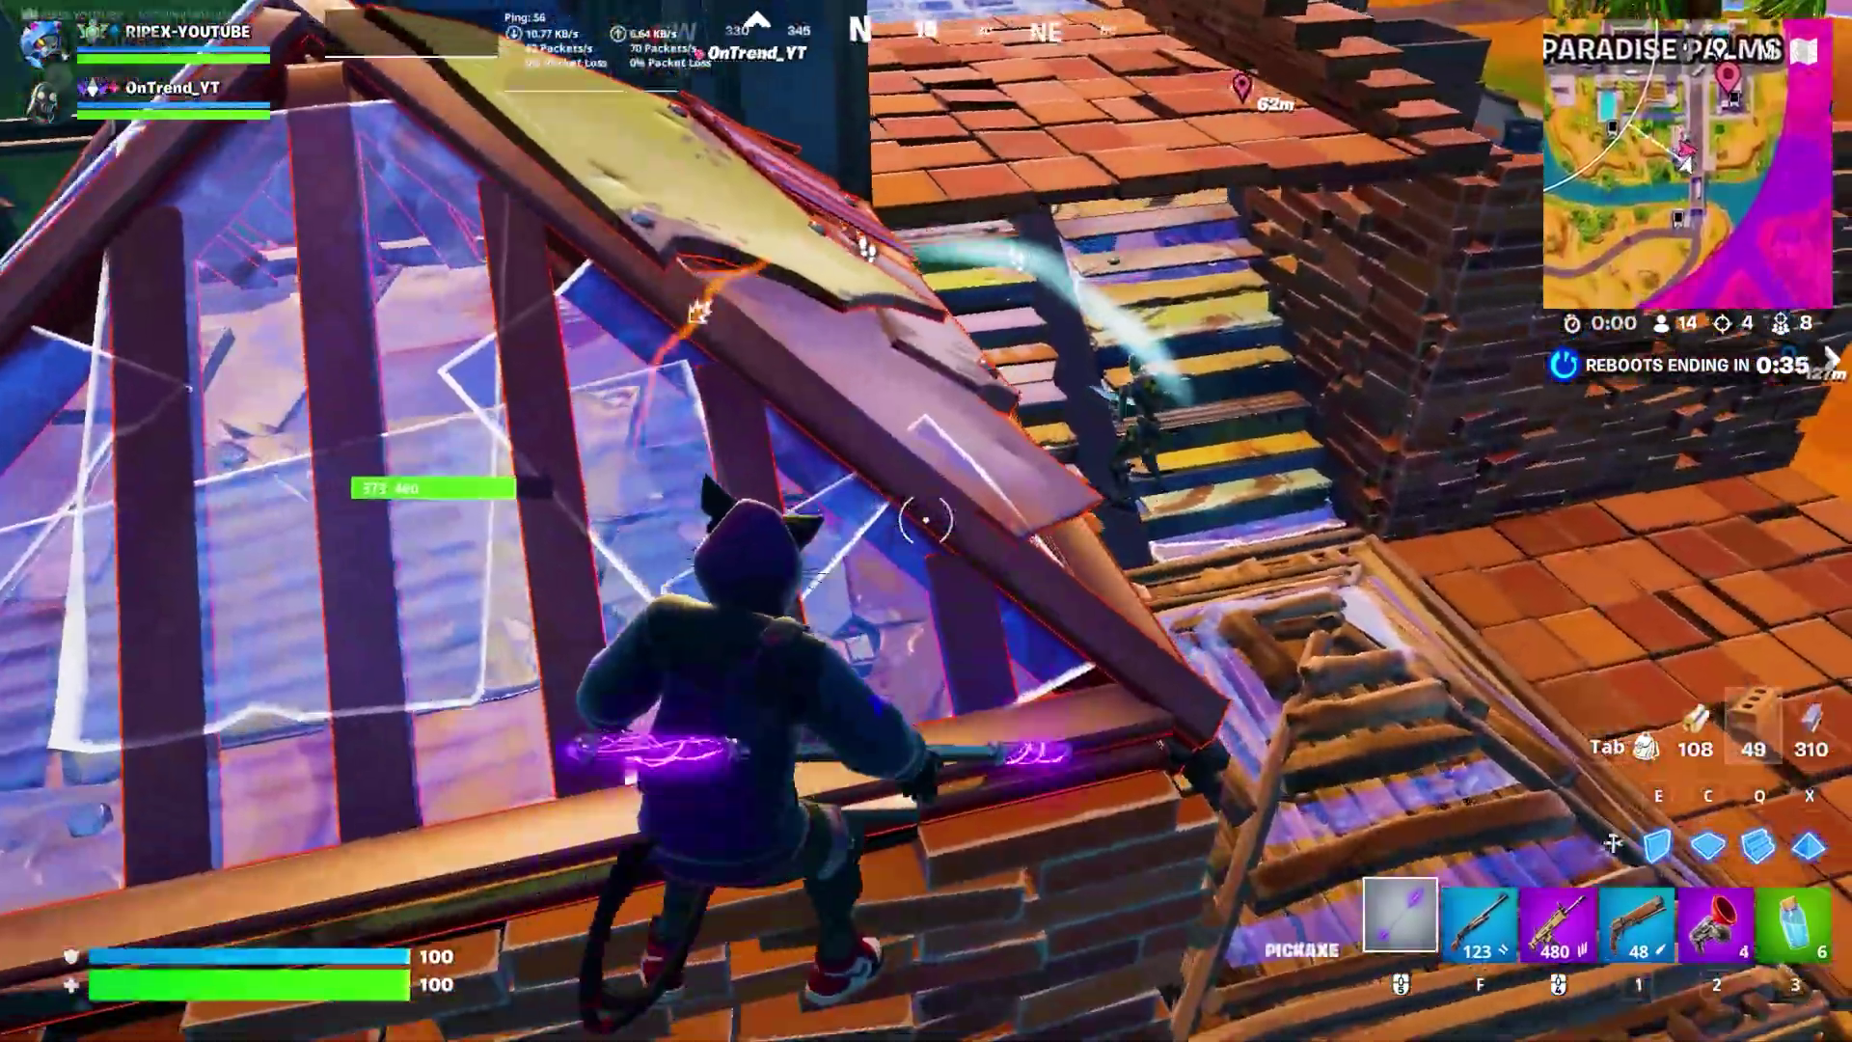
Build brick and metal cover, then shoot enemies with the assault rifle
key("q")
key("e")
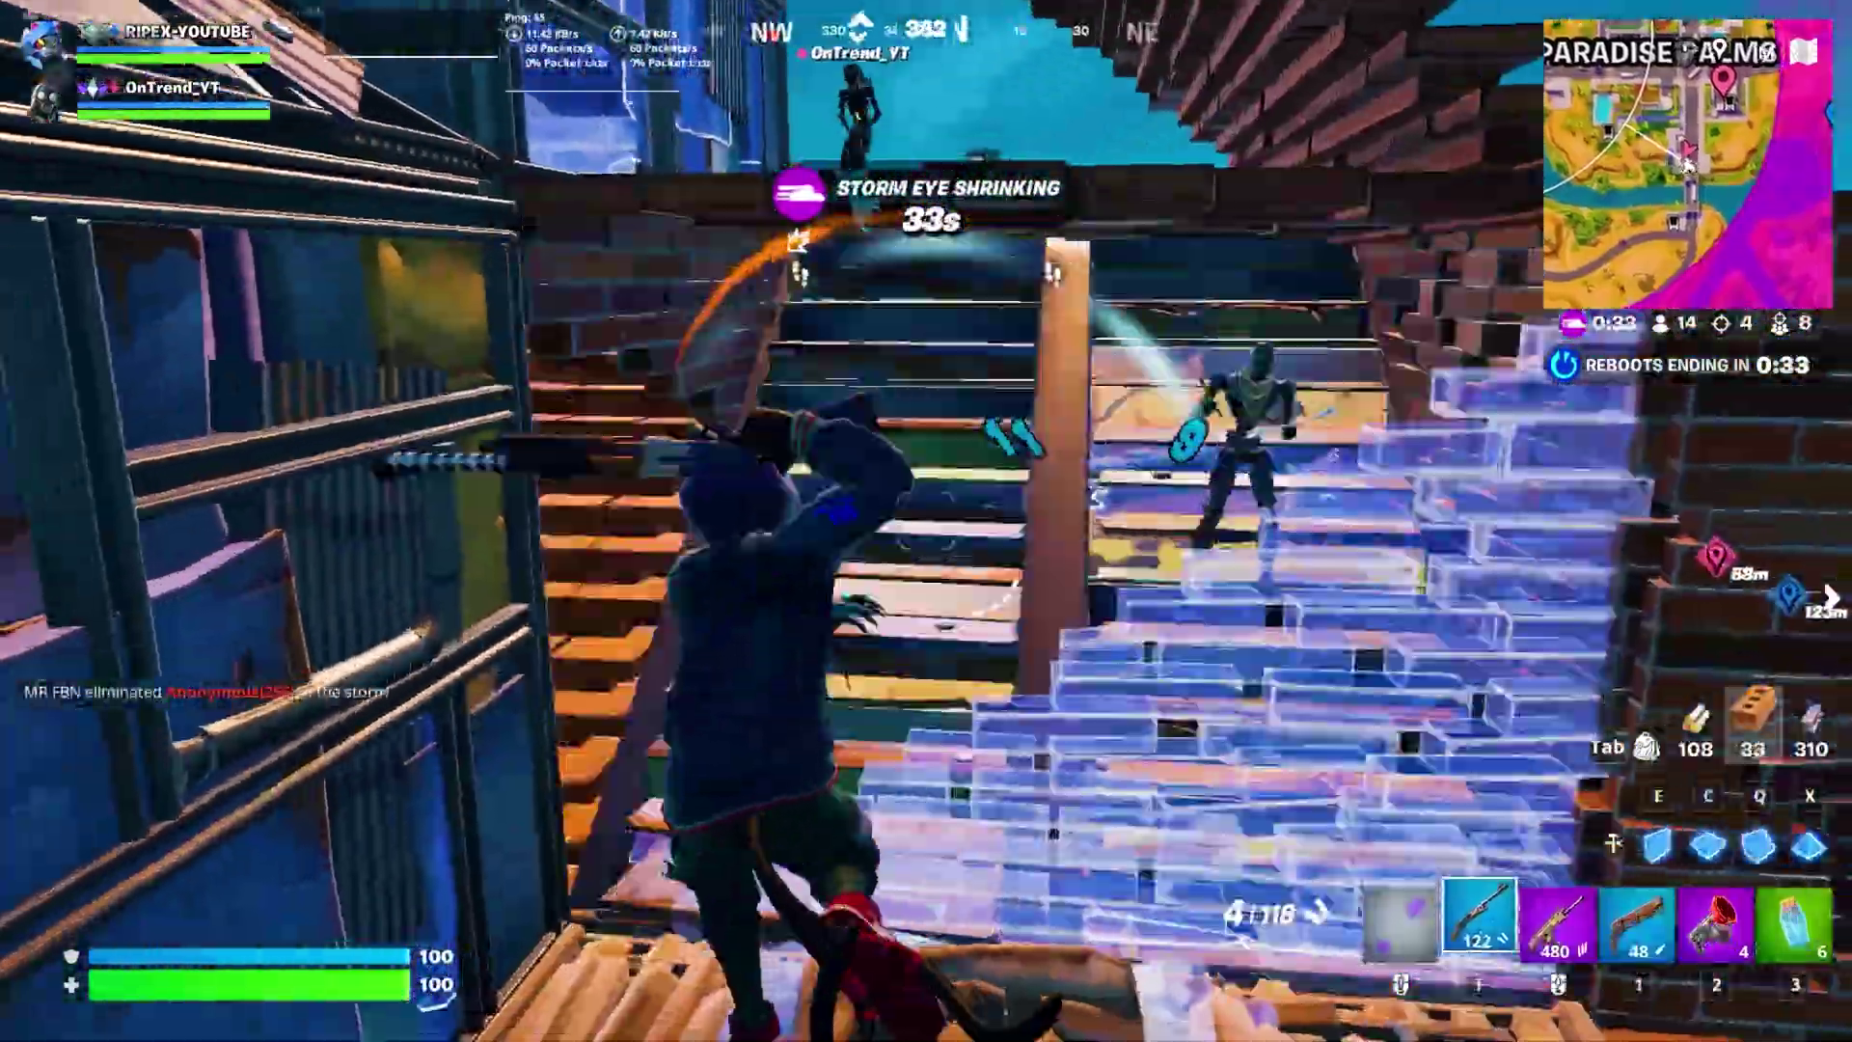
key("g")
key("1")
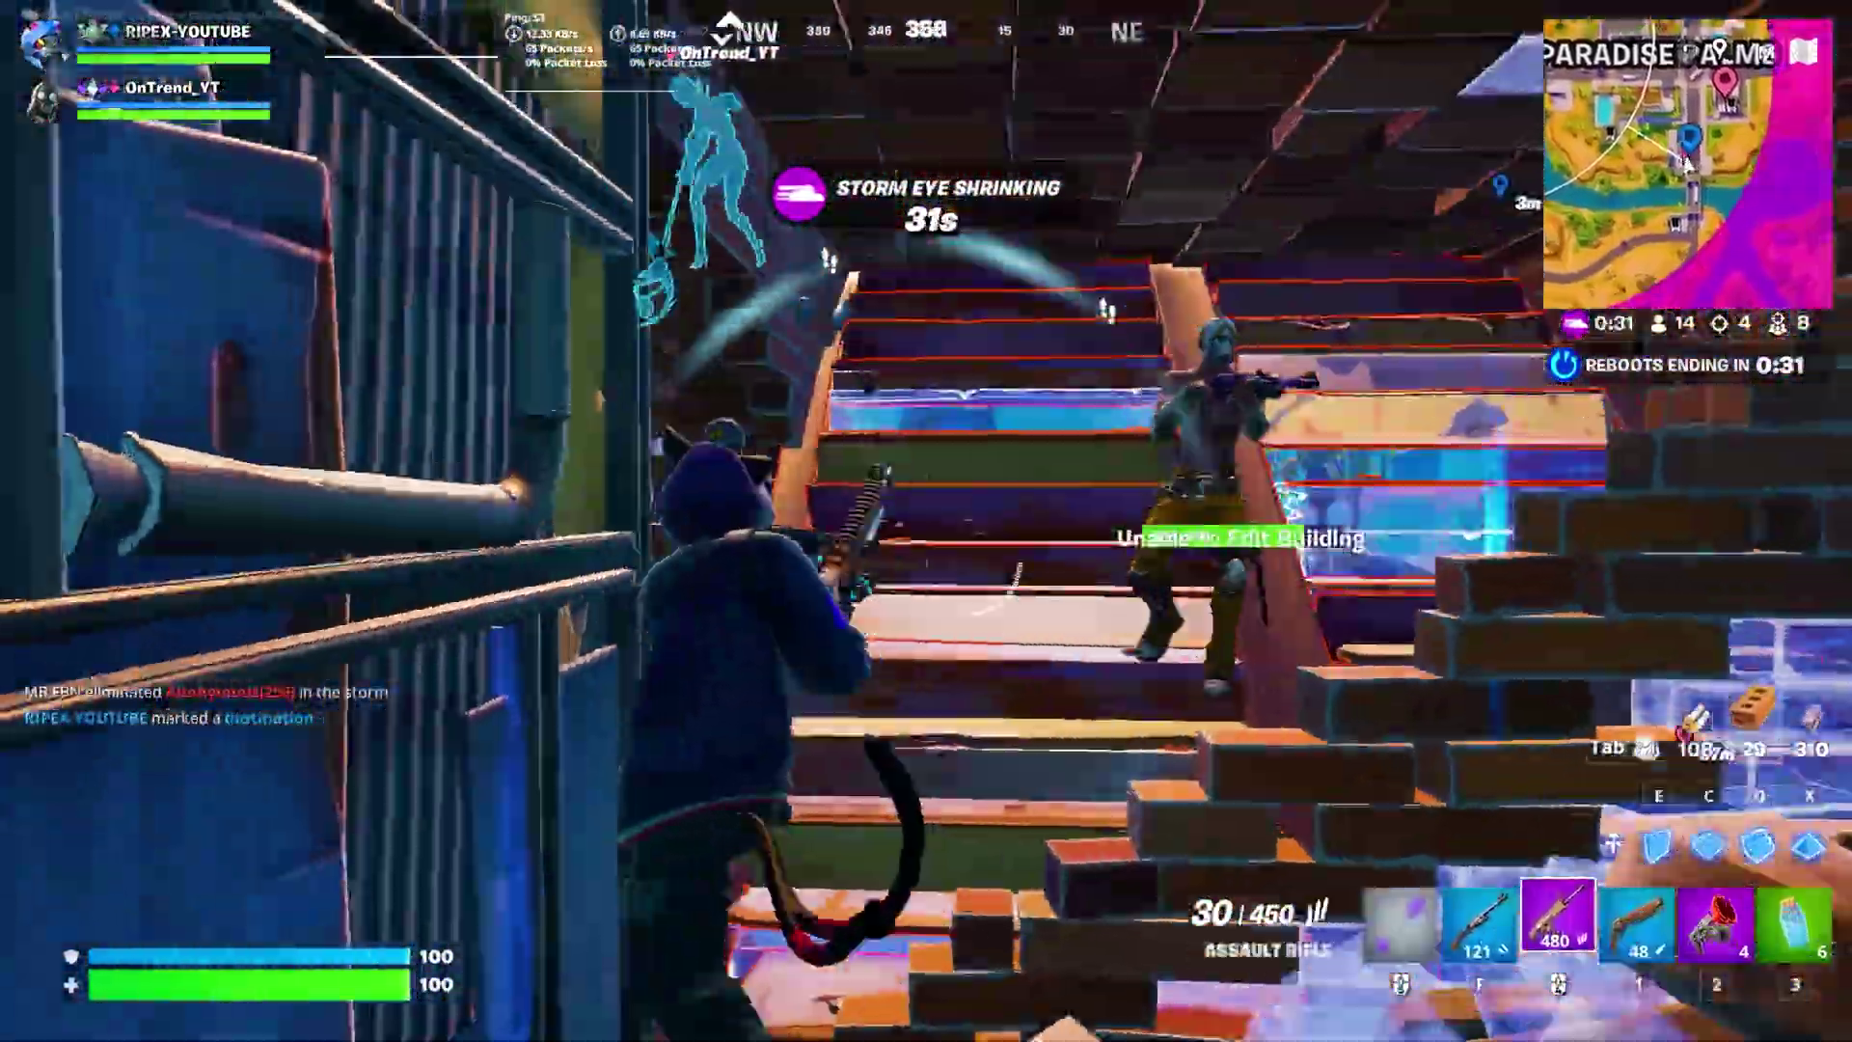
key("q")
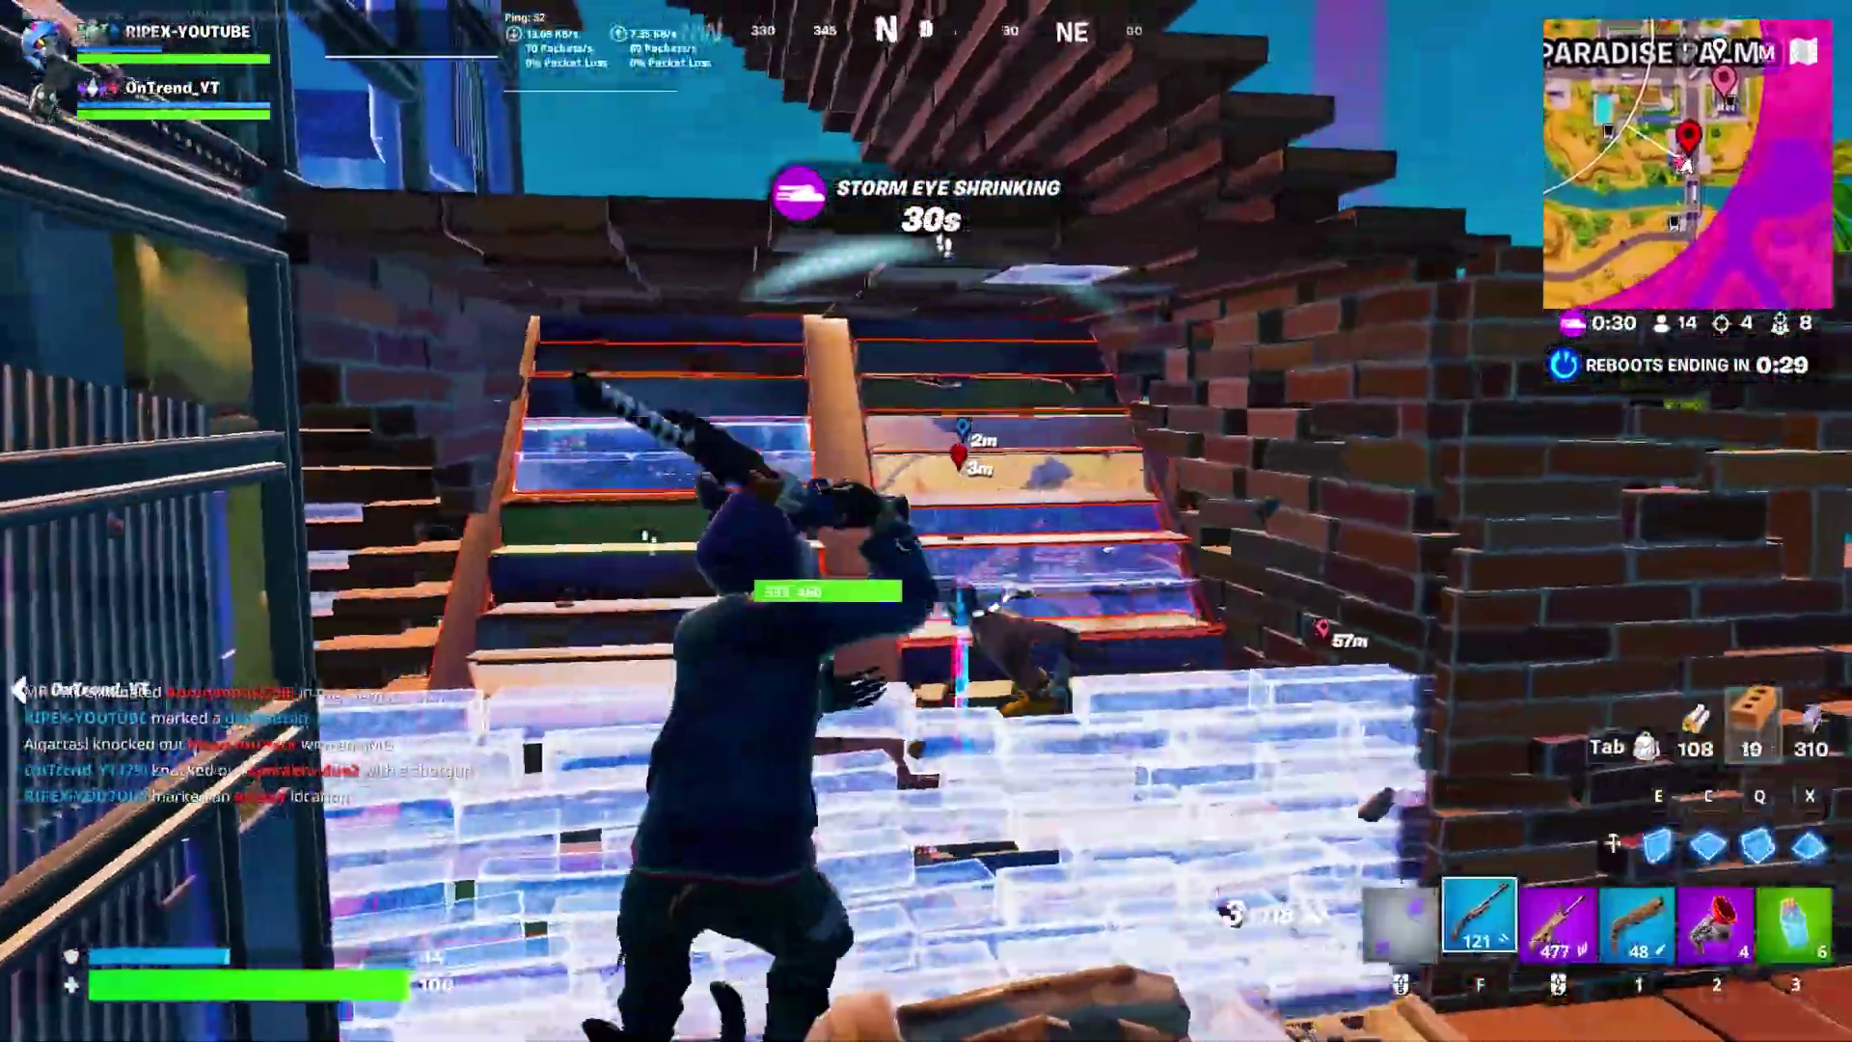
key("1")
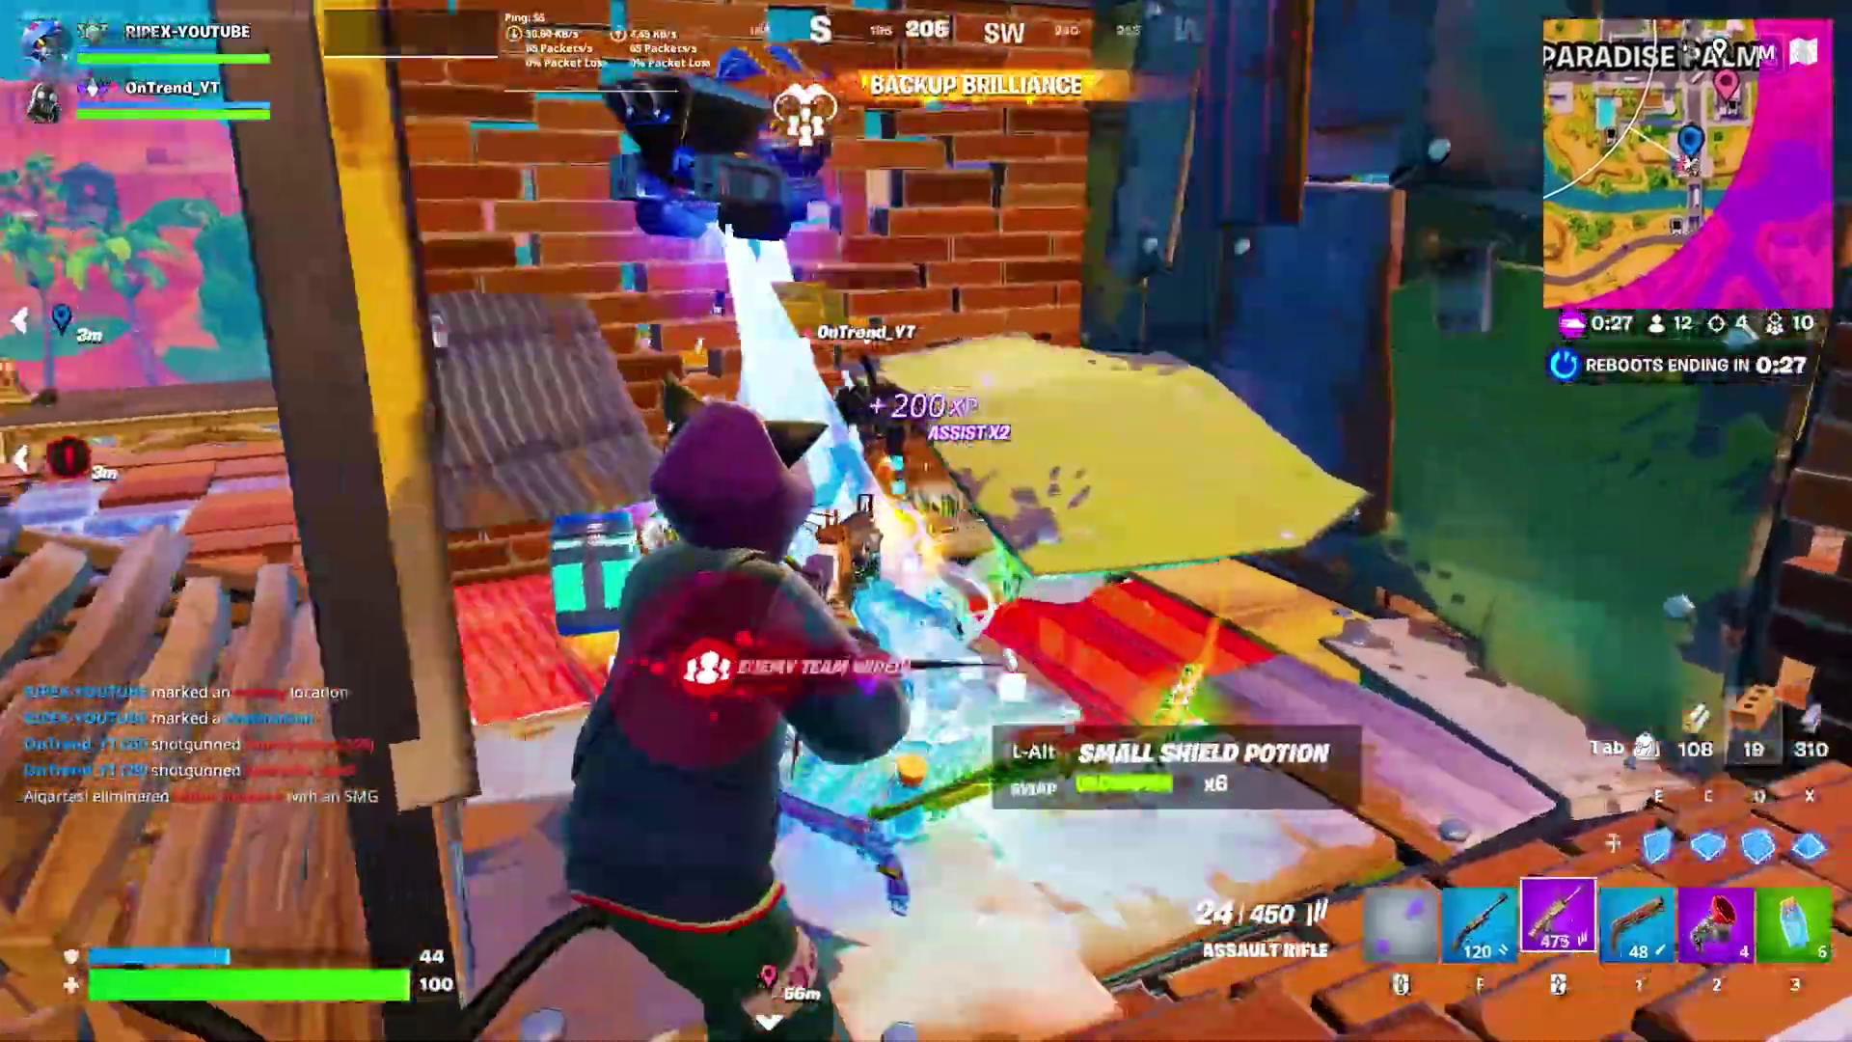
Finish the fight with the pump shotgun, loot, drink shield potions, and drop into the plaza
key("f")
key("r")
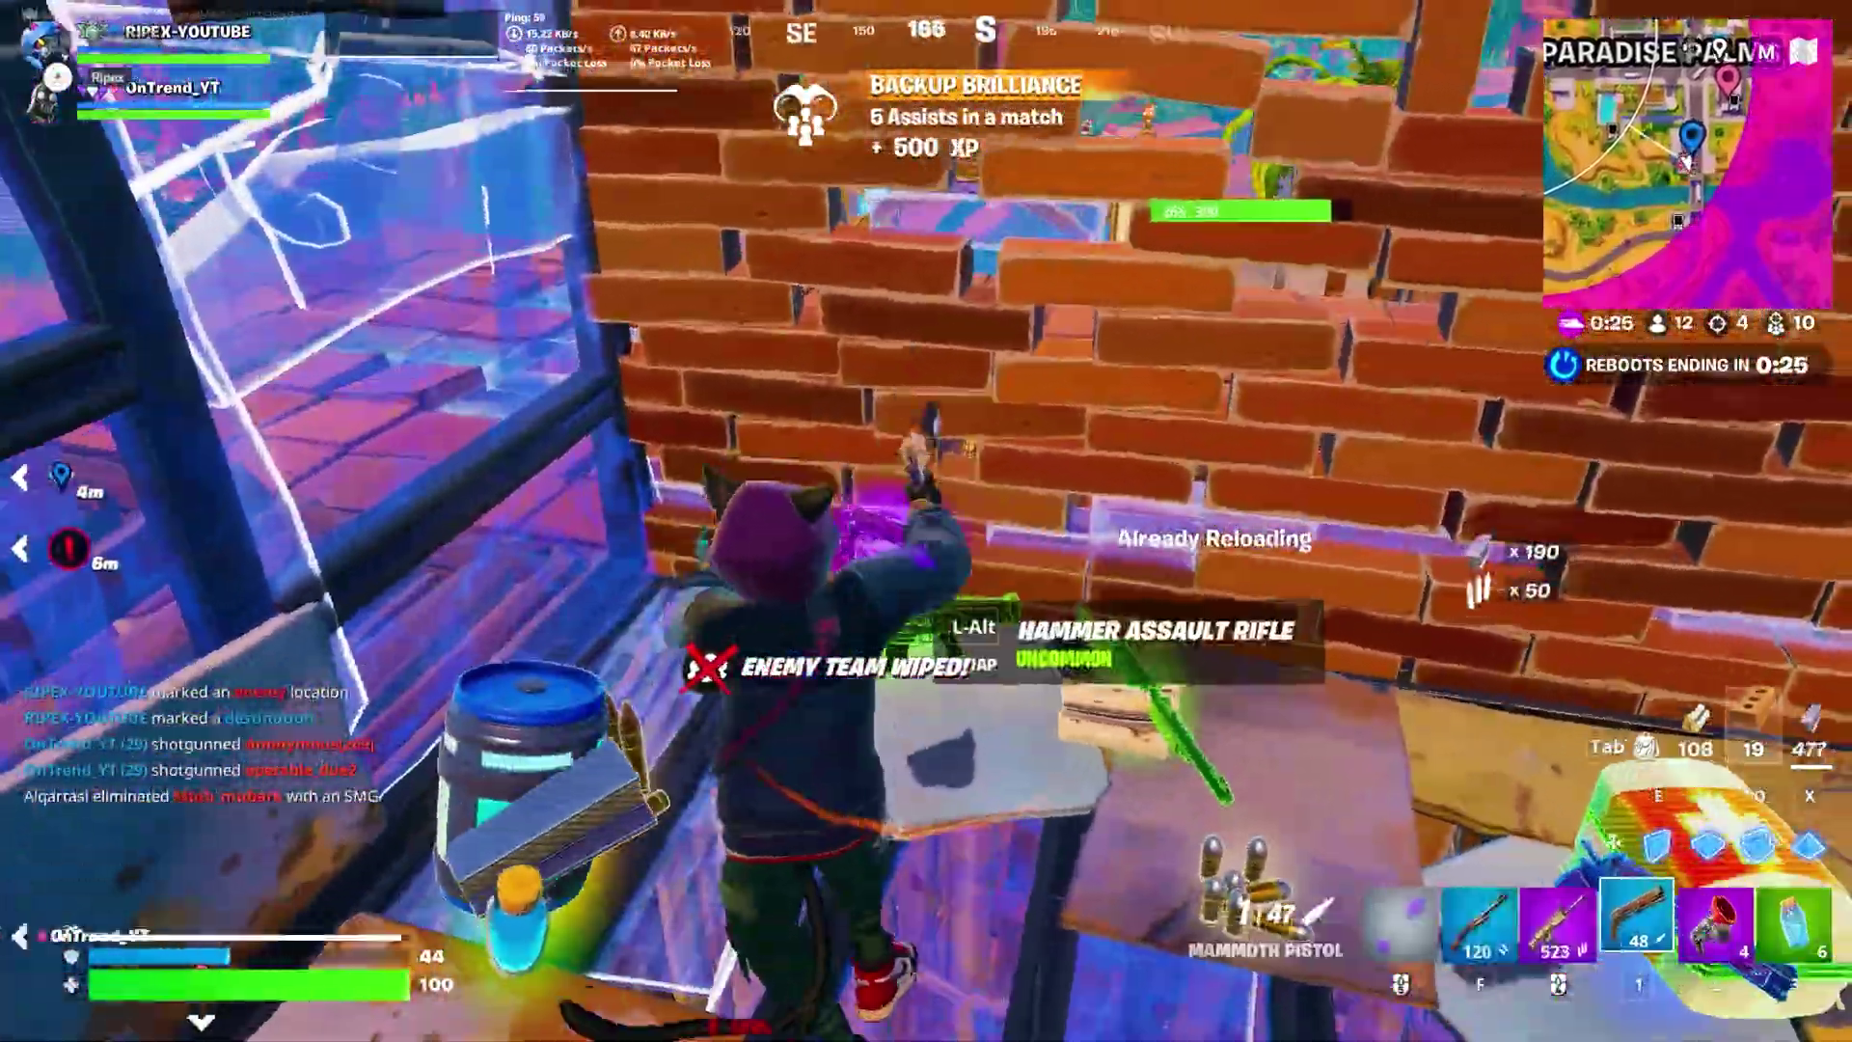
key("3")
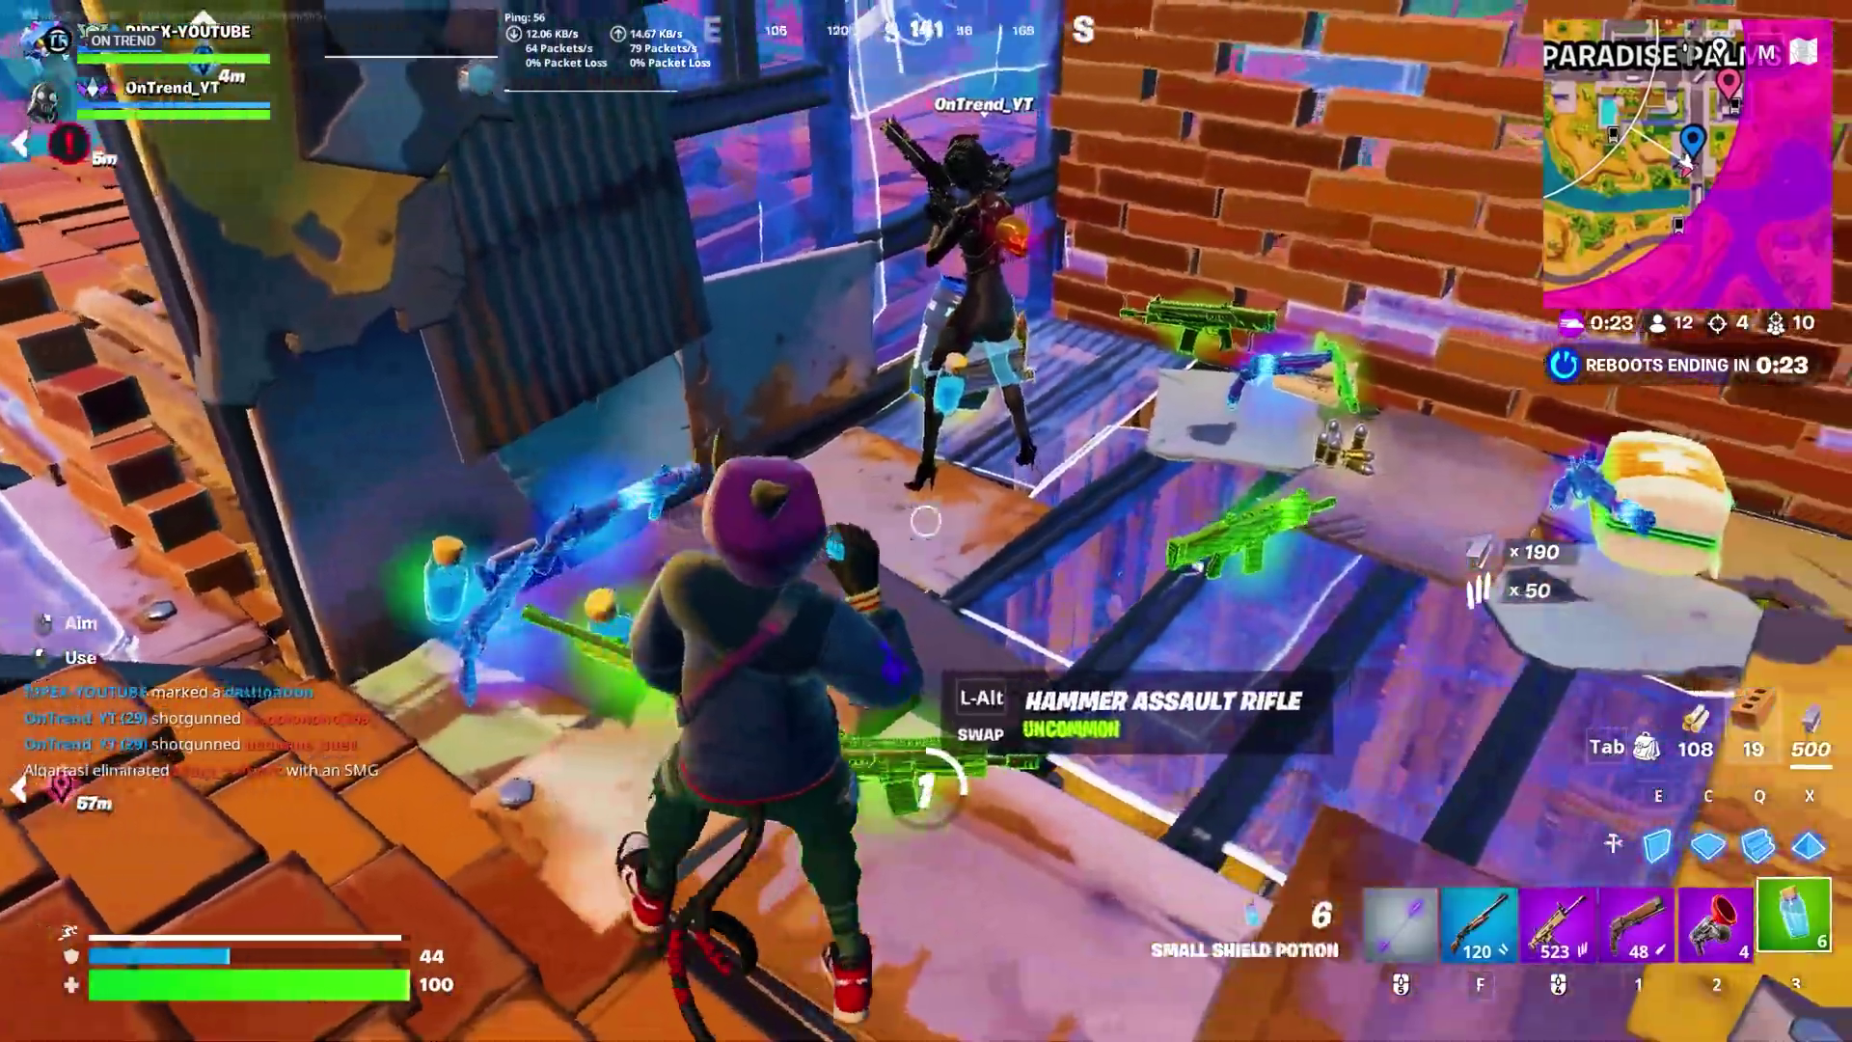
key("f")
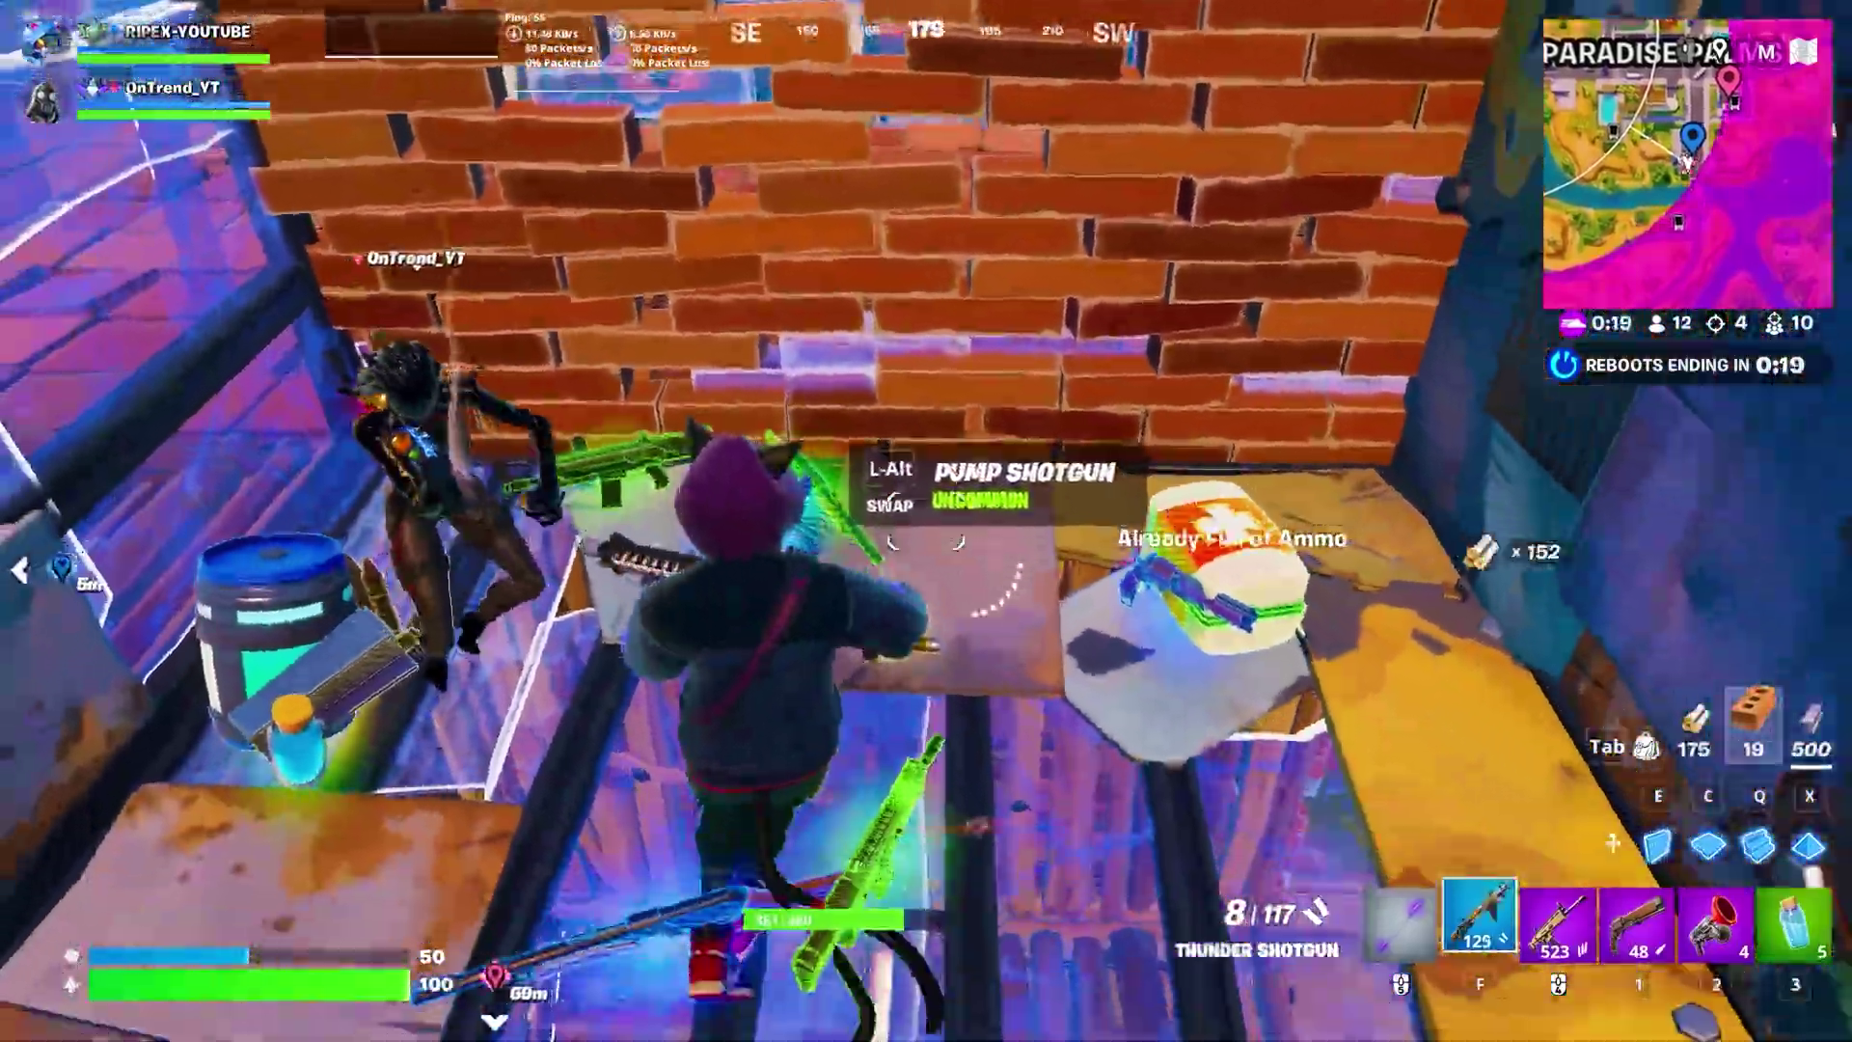
key("3")
key("alt")
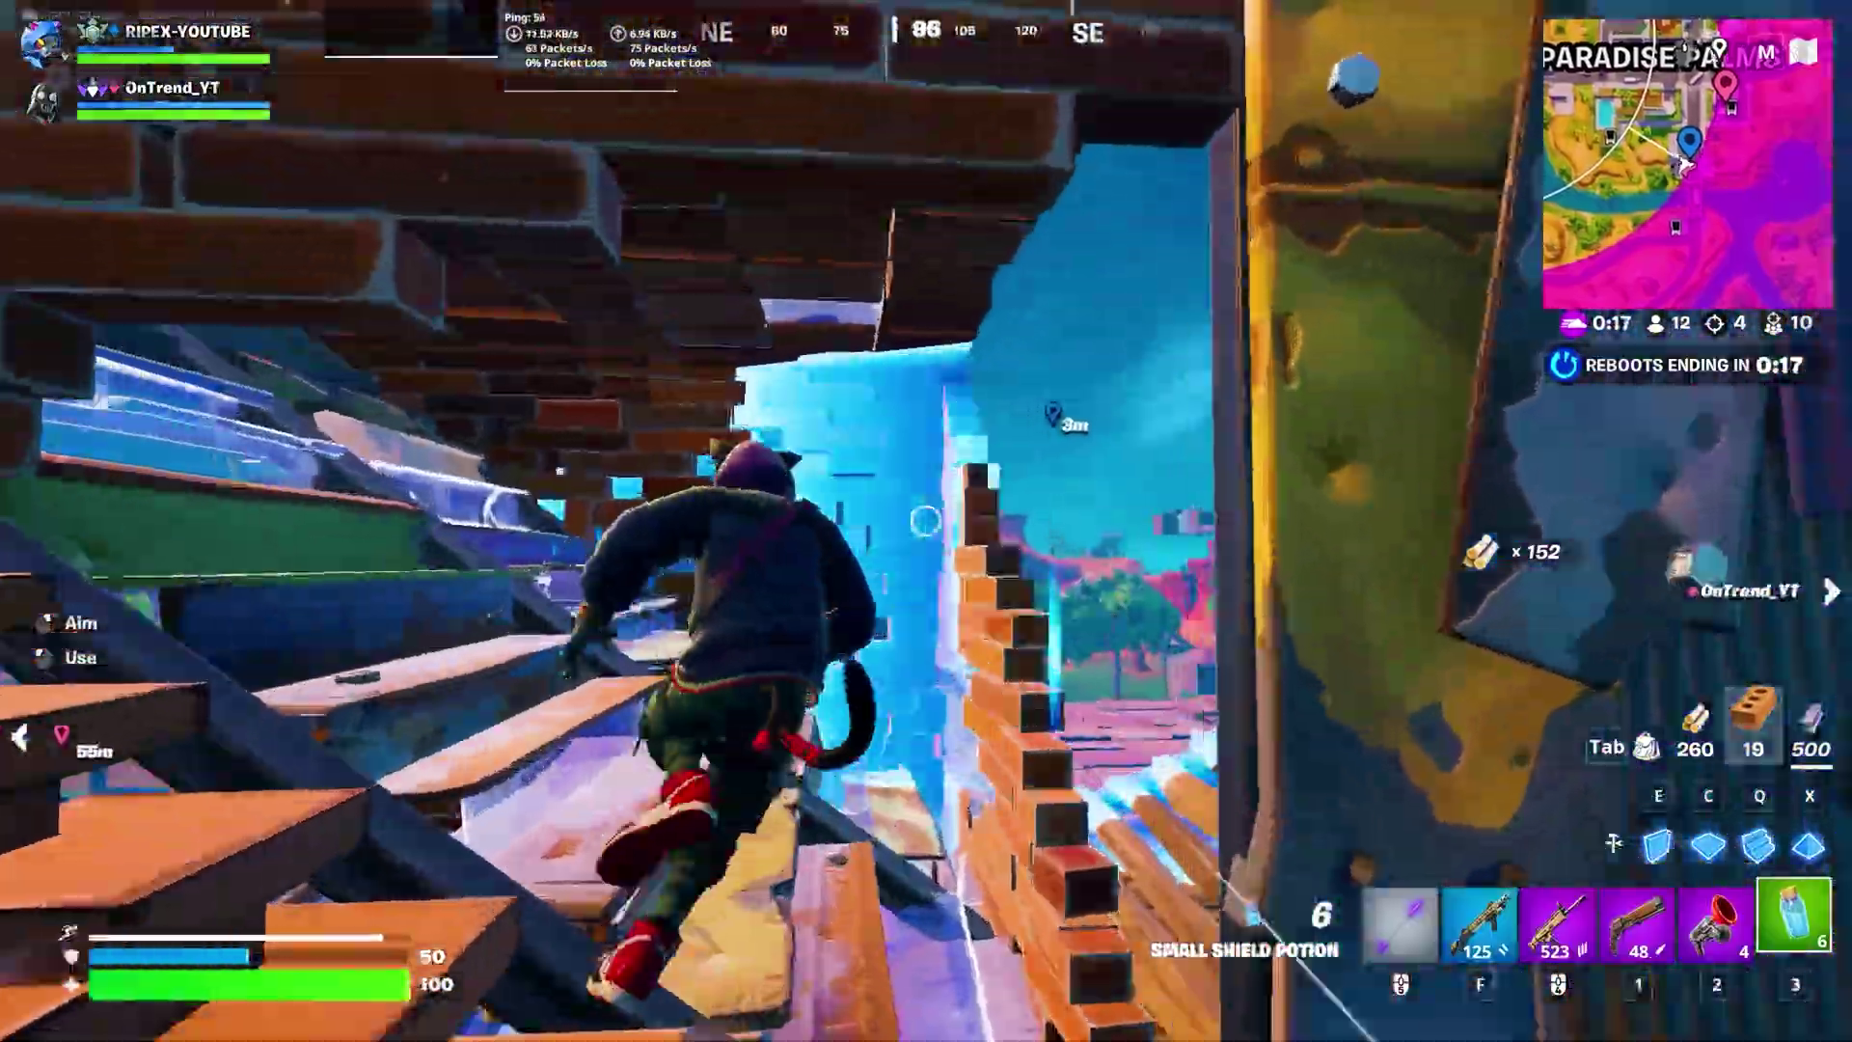
scroll(926, 521, "down", 1)
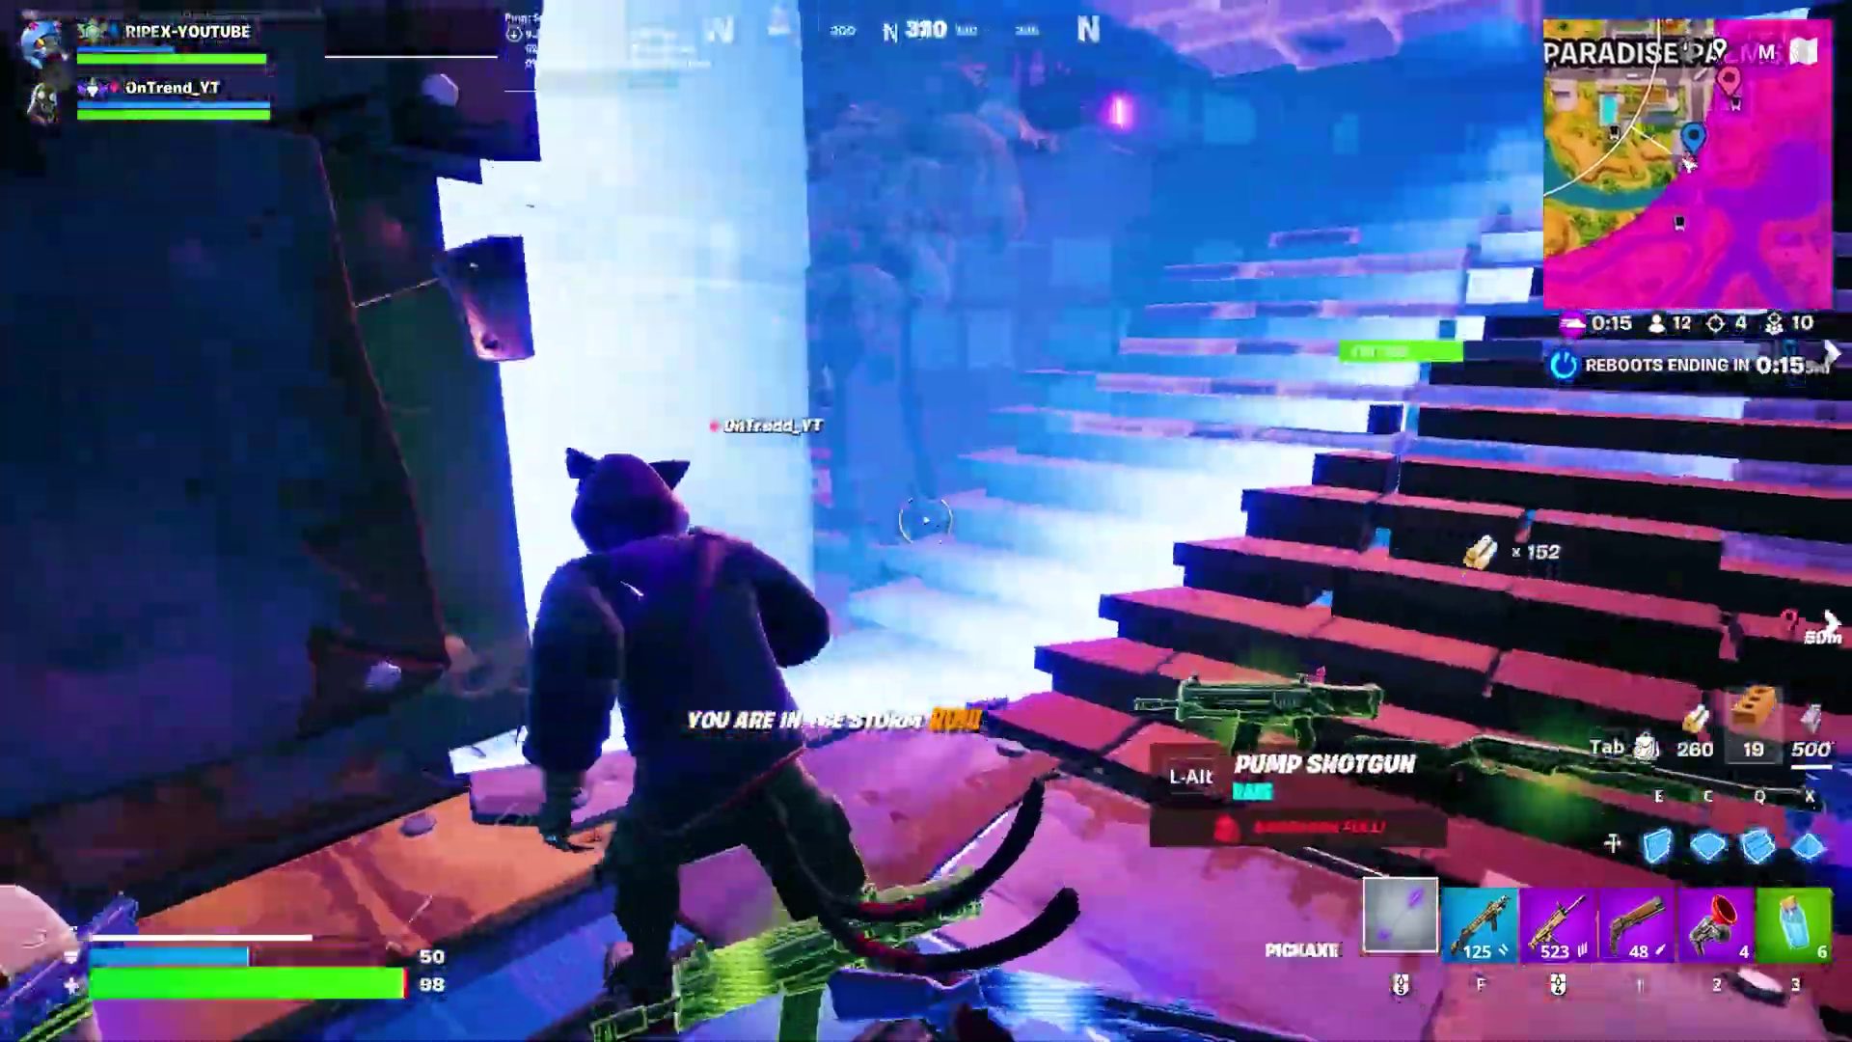
key("w")
key("w")
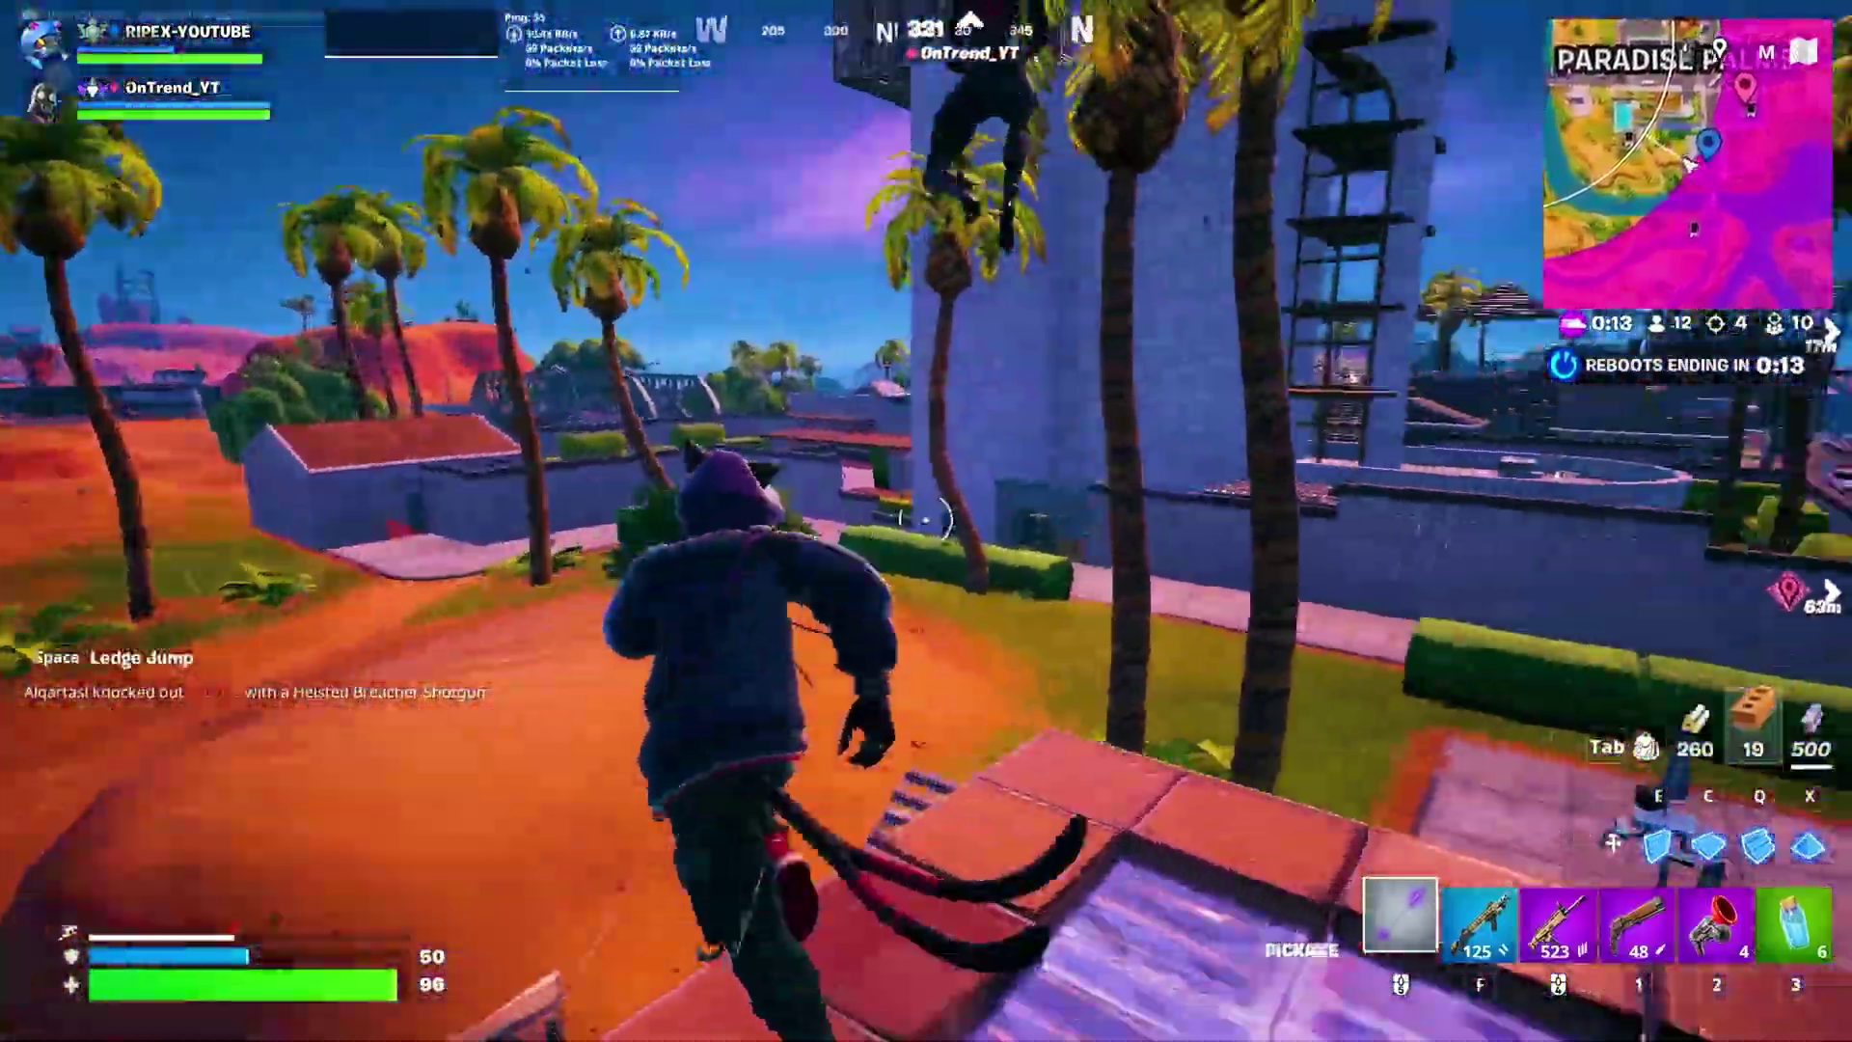